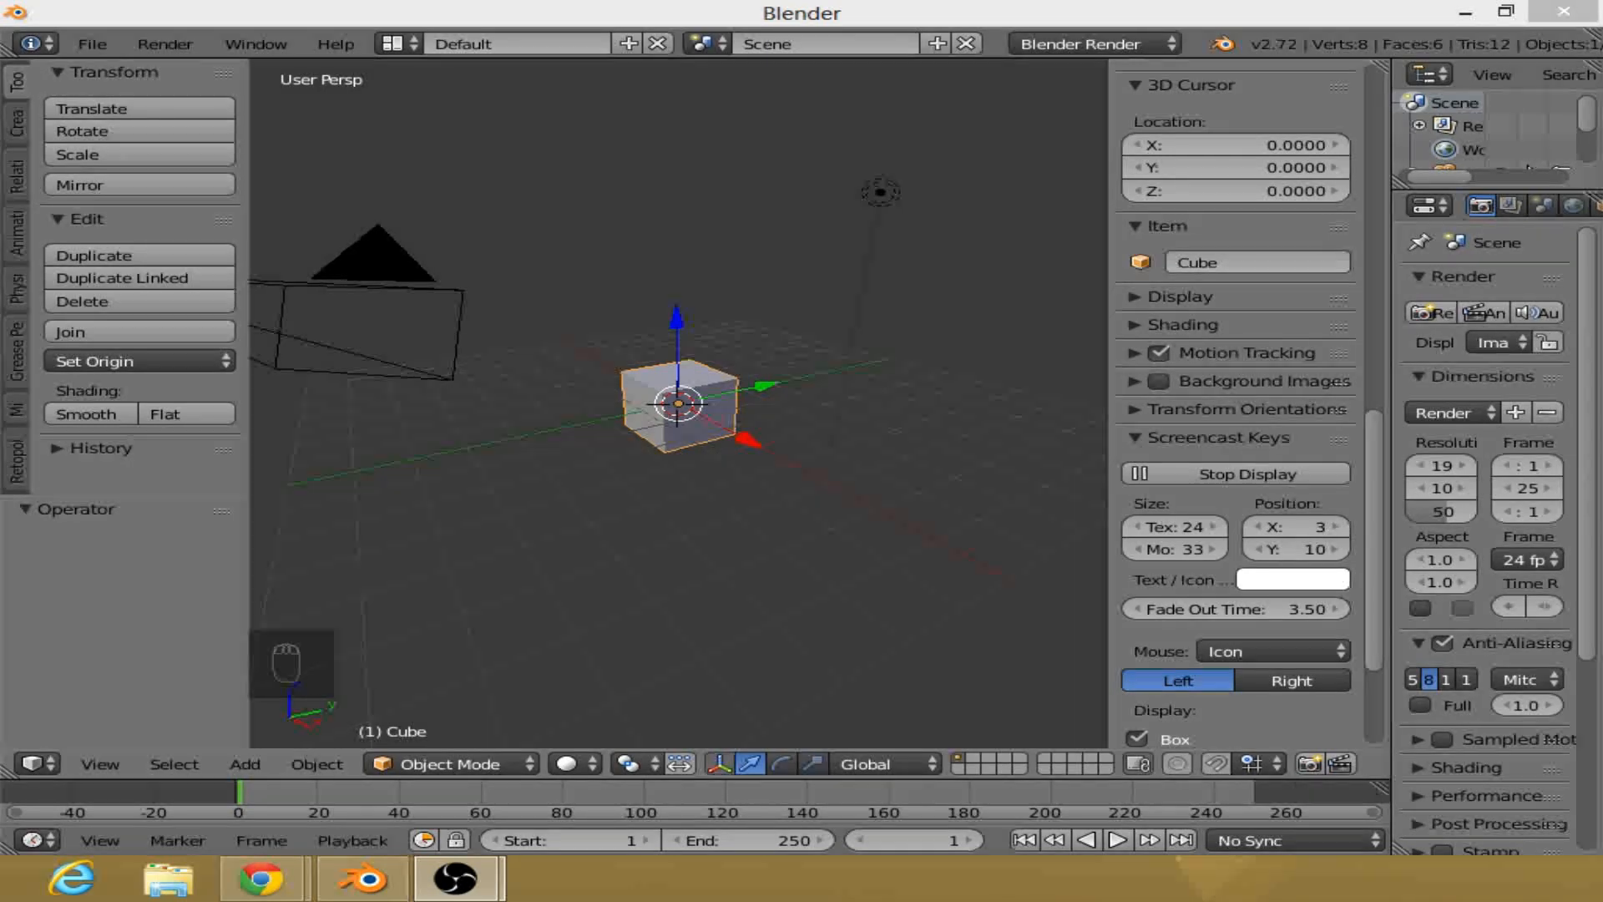
Step: Show the User category of add-ons in the user preferences and minimise the preferences window
click(580, 7)
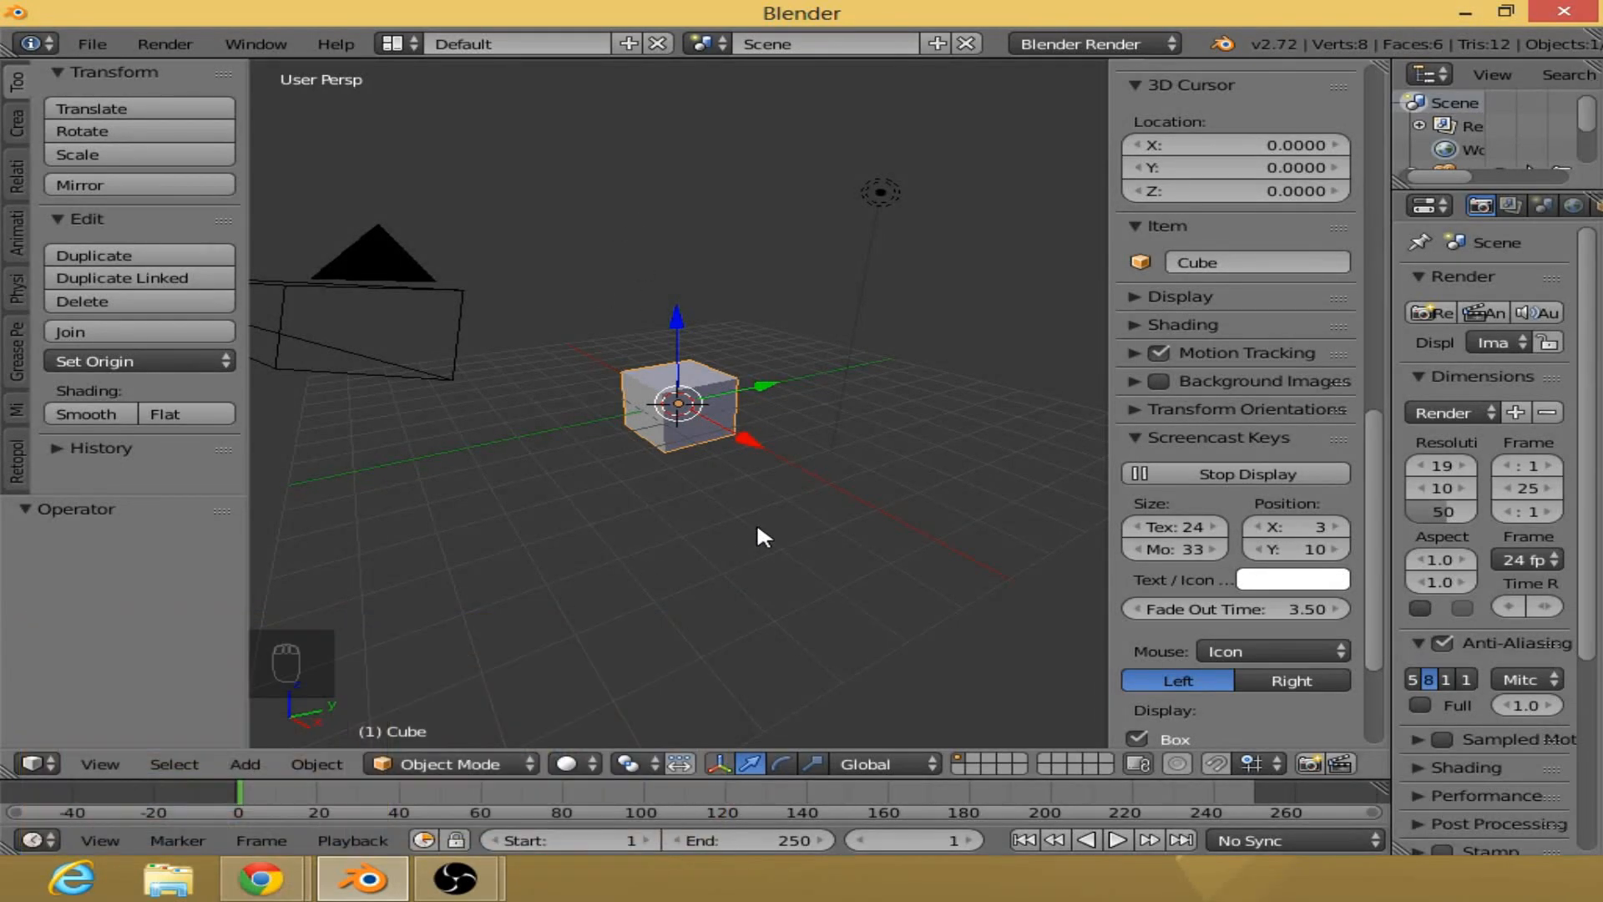
click(104, 44)
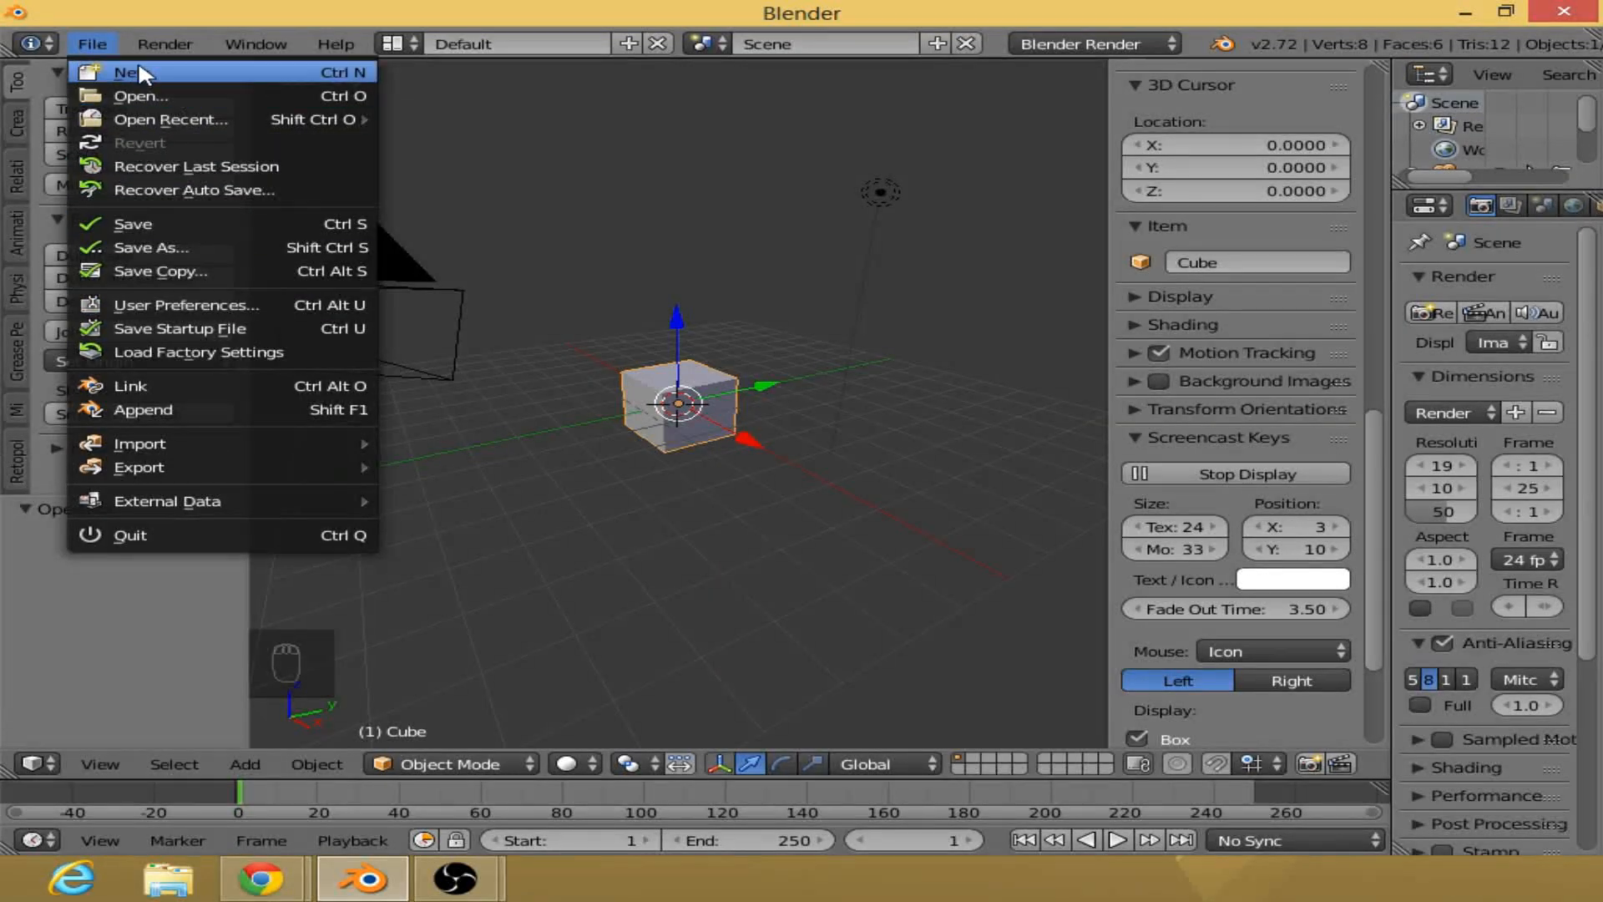
click(177, 309)
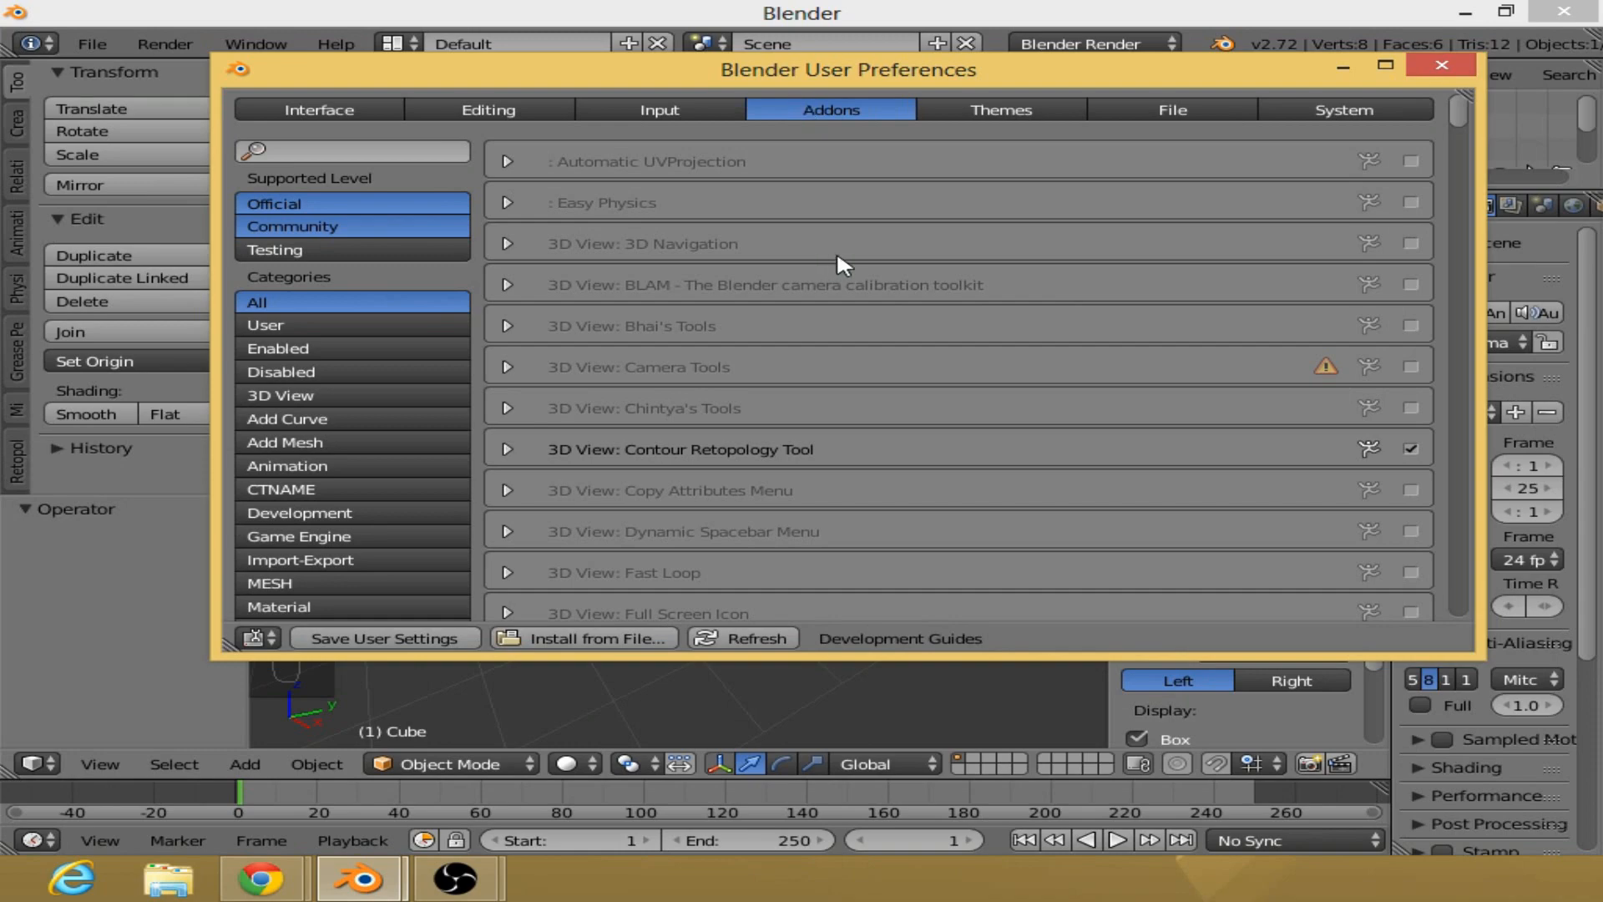
scroll(843, 242, down, 10)
scroll(856, 217, up, 4)
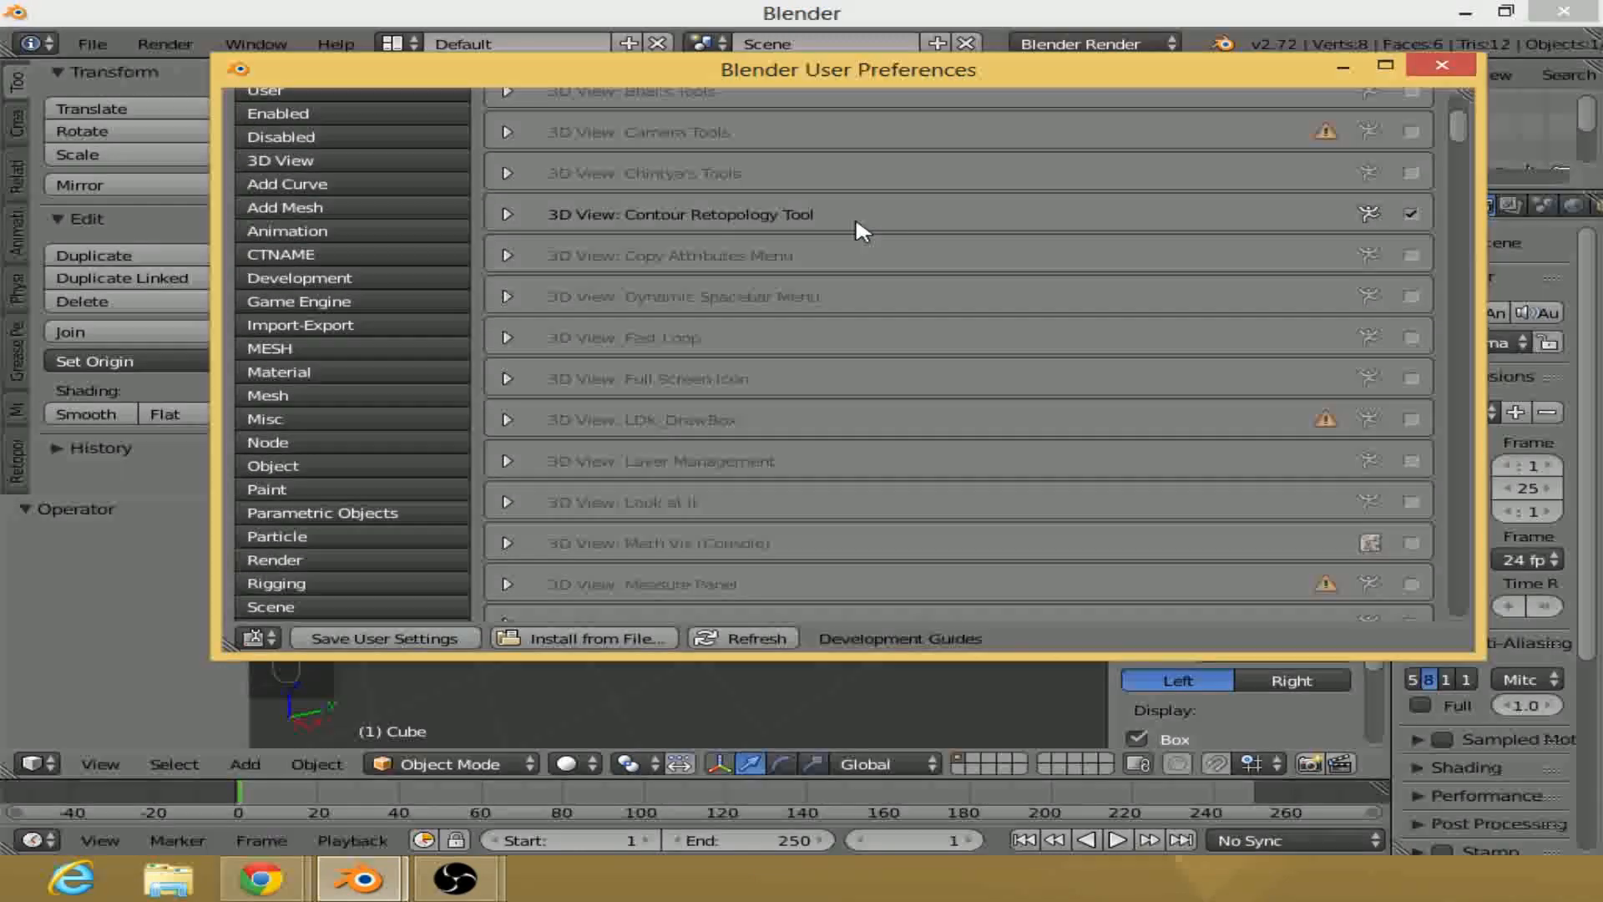
scroll(855, 217, up, 6)
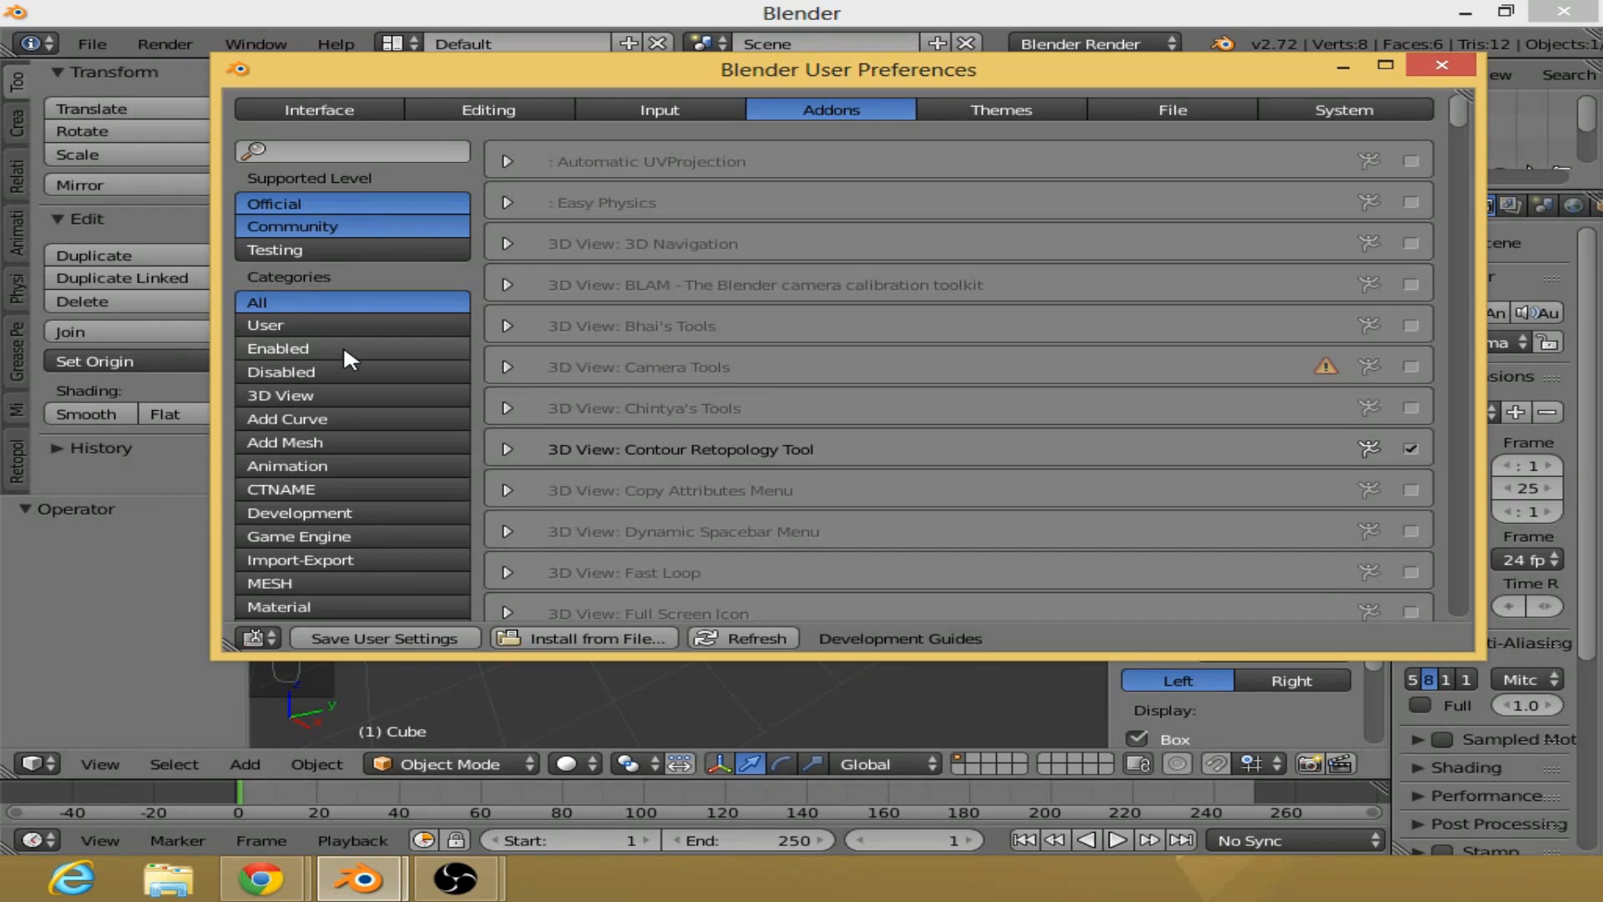
click(292, 326)
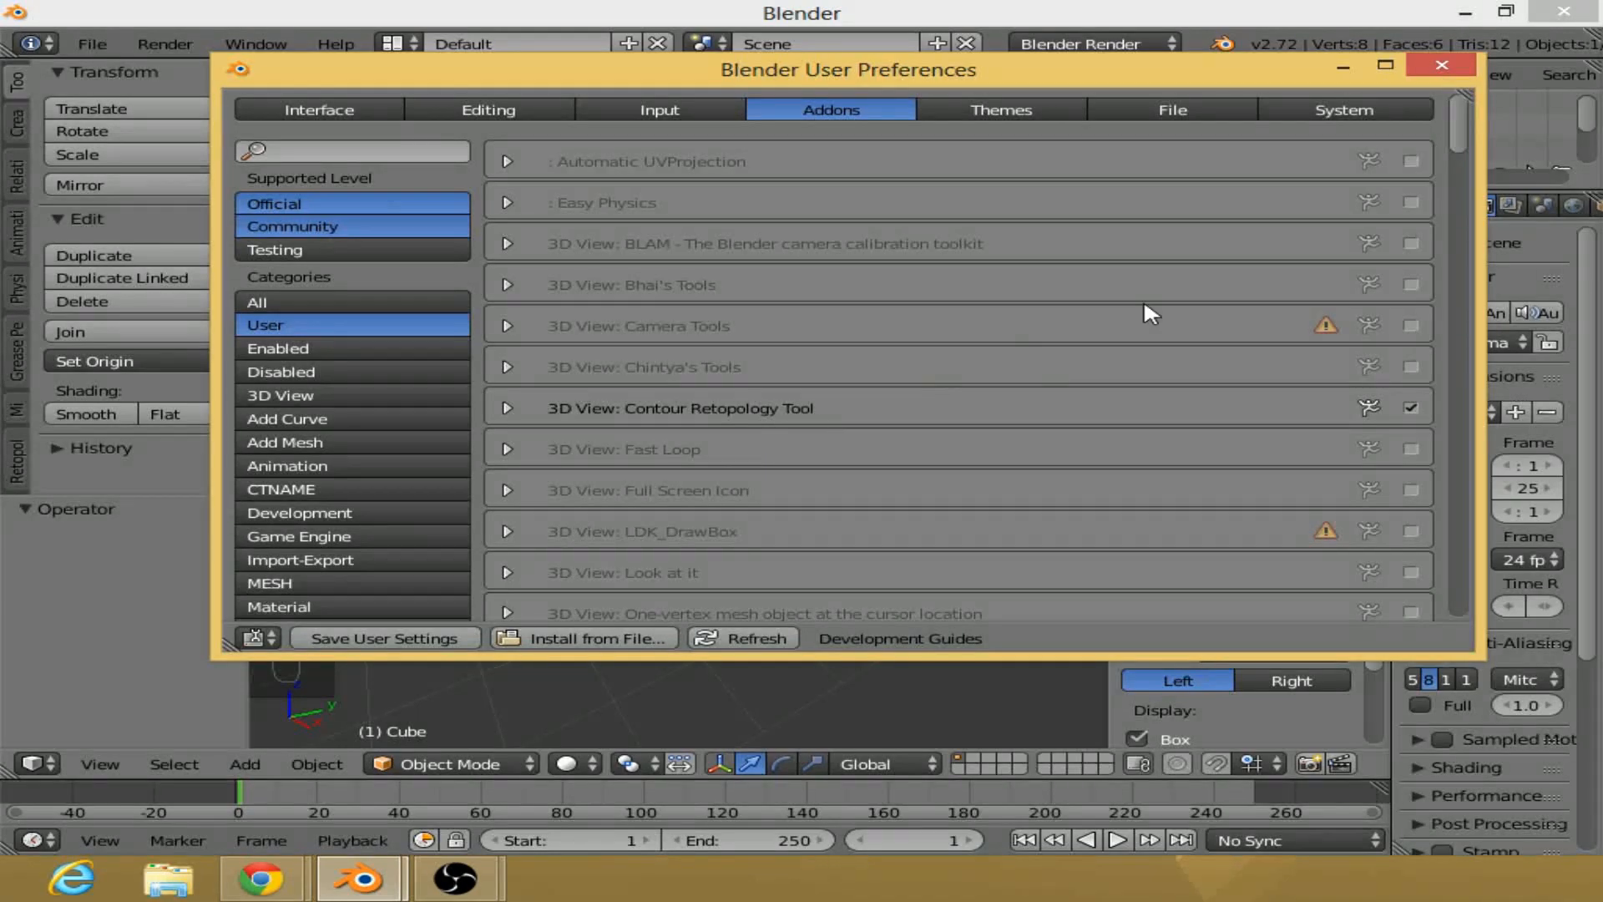
click(1342, 67)
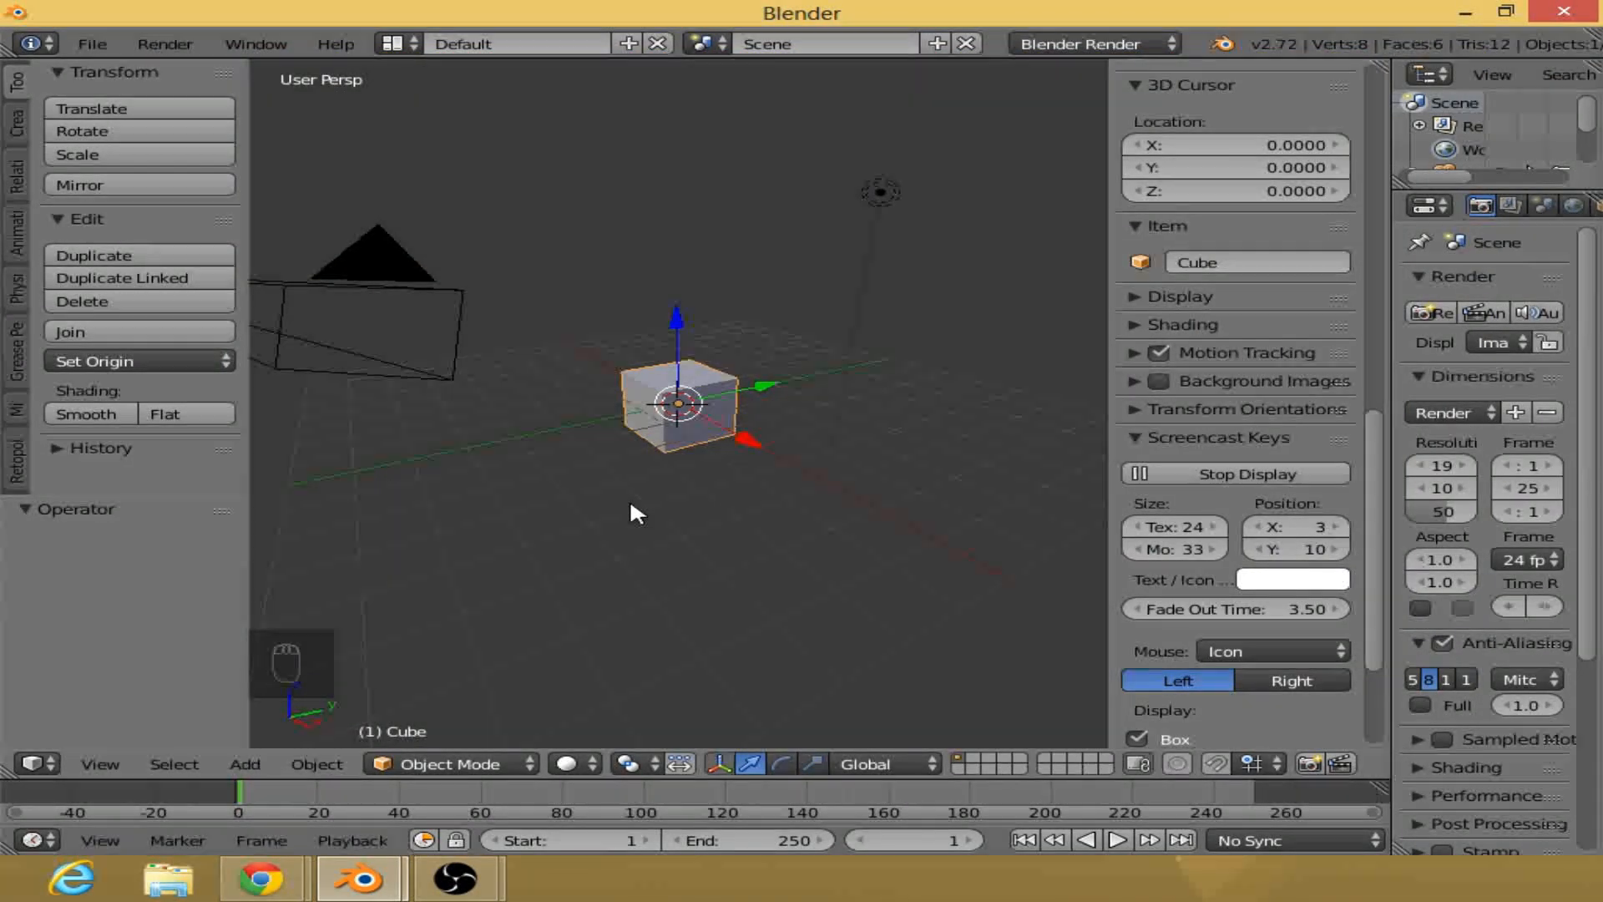
mouse_move(631, 504)
middle_down()
mouse_move(714, 494)
mouse_move(615, 500)
middle_up()
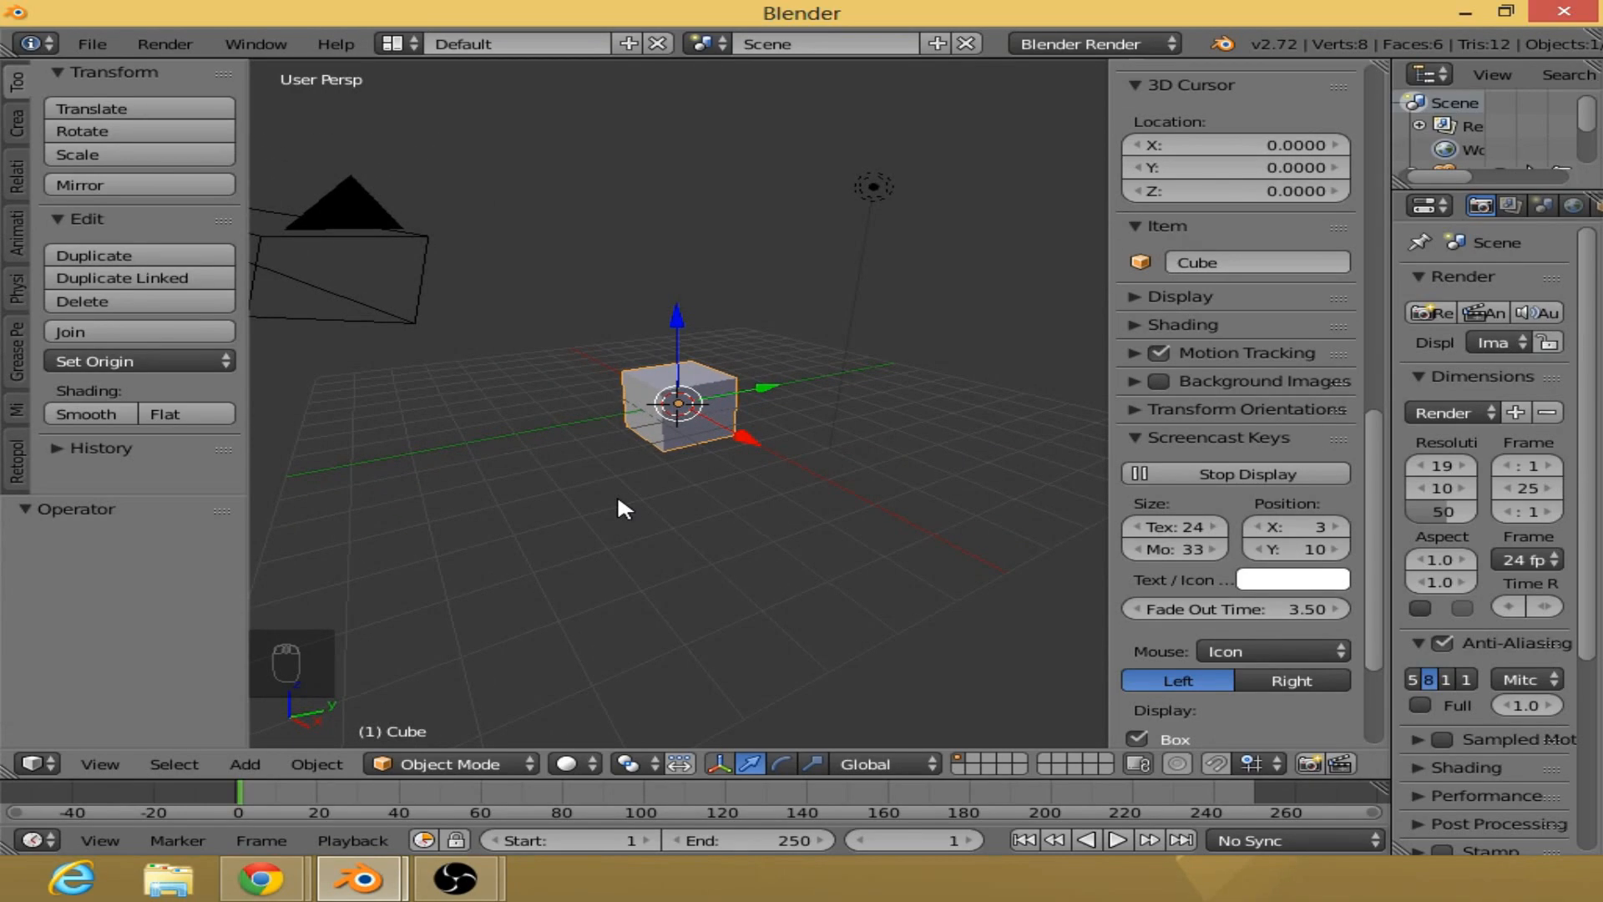
Step: Switch to the Chrome window showing Google, search for "blender addons" and open the Blender Addon List site
mouse_move(261, 877)
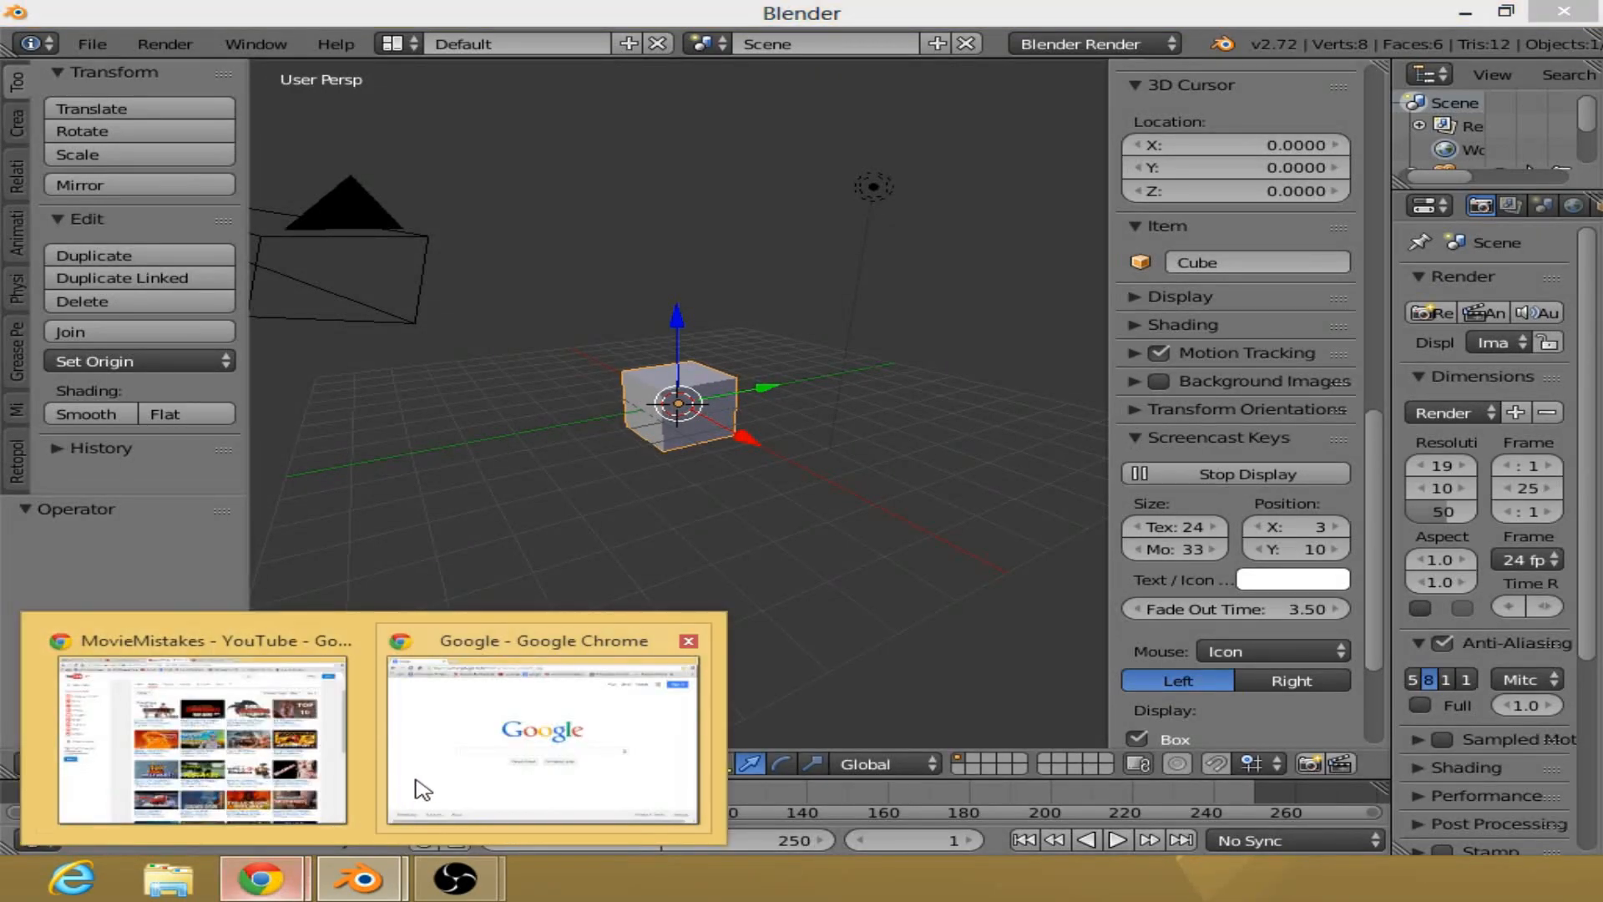
click(417, 777)
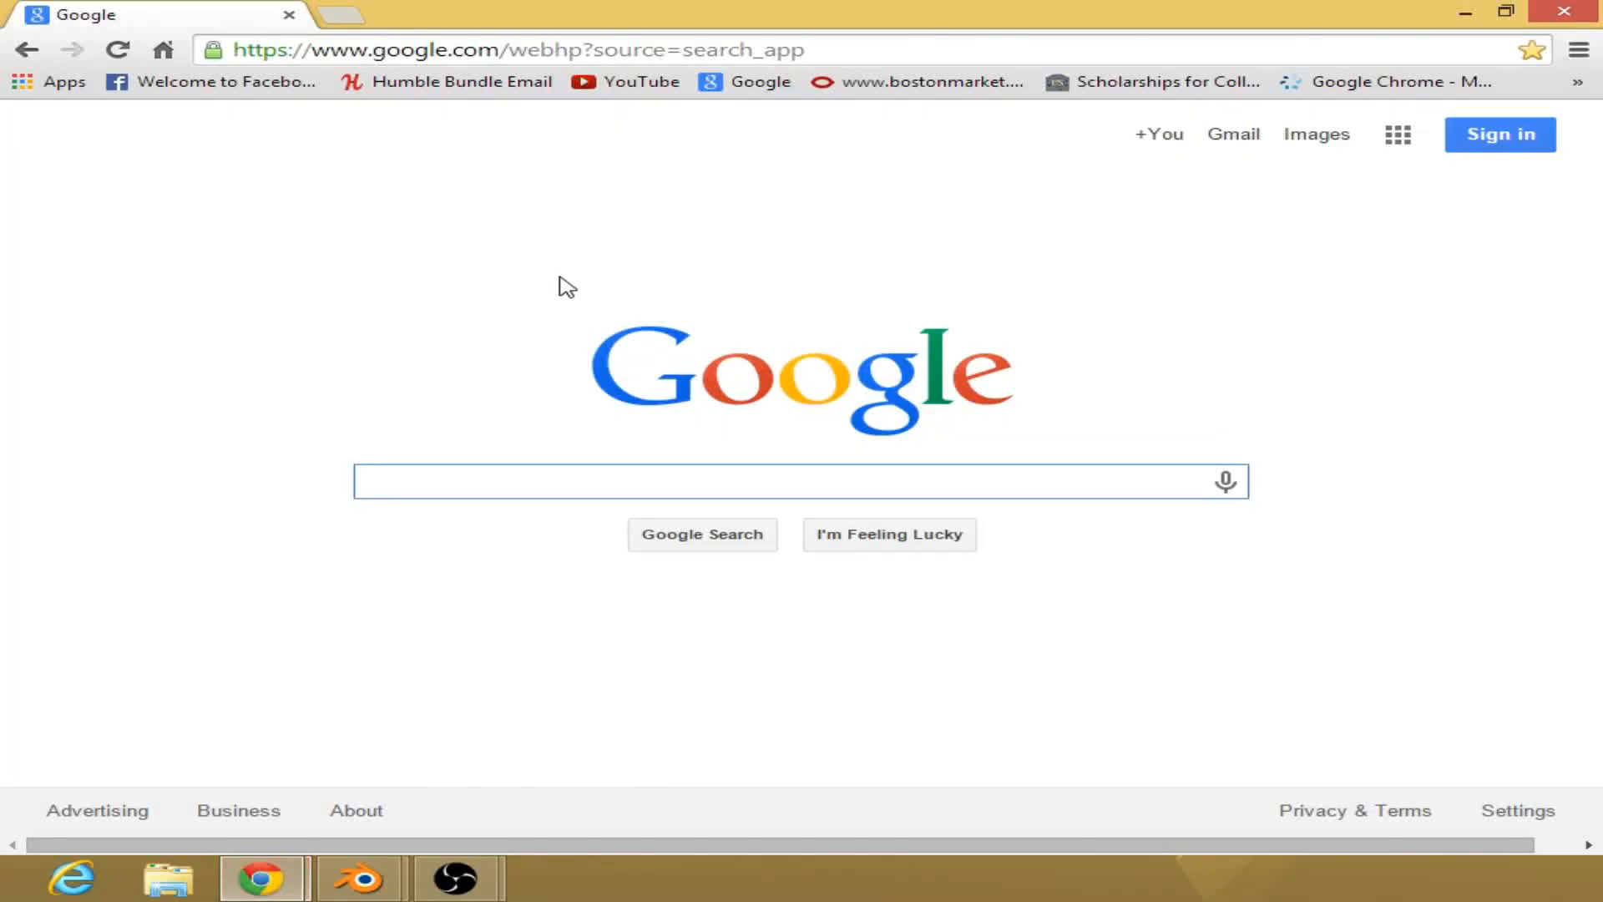
text(blender)
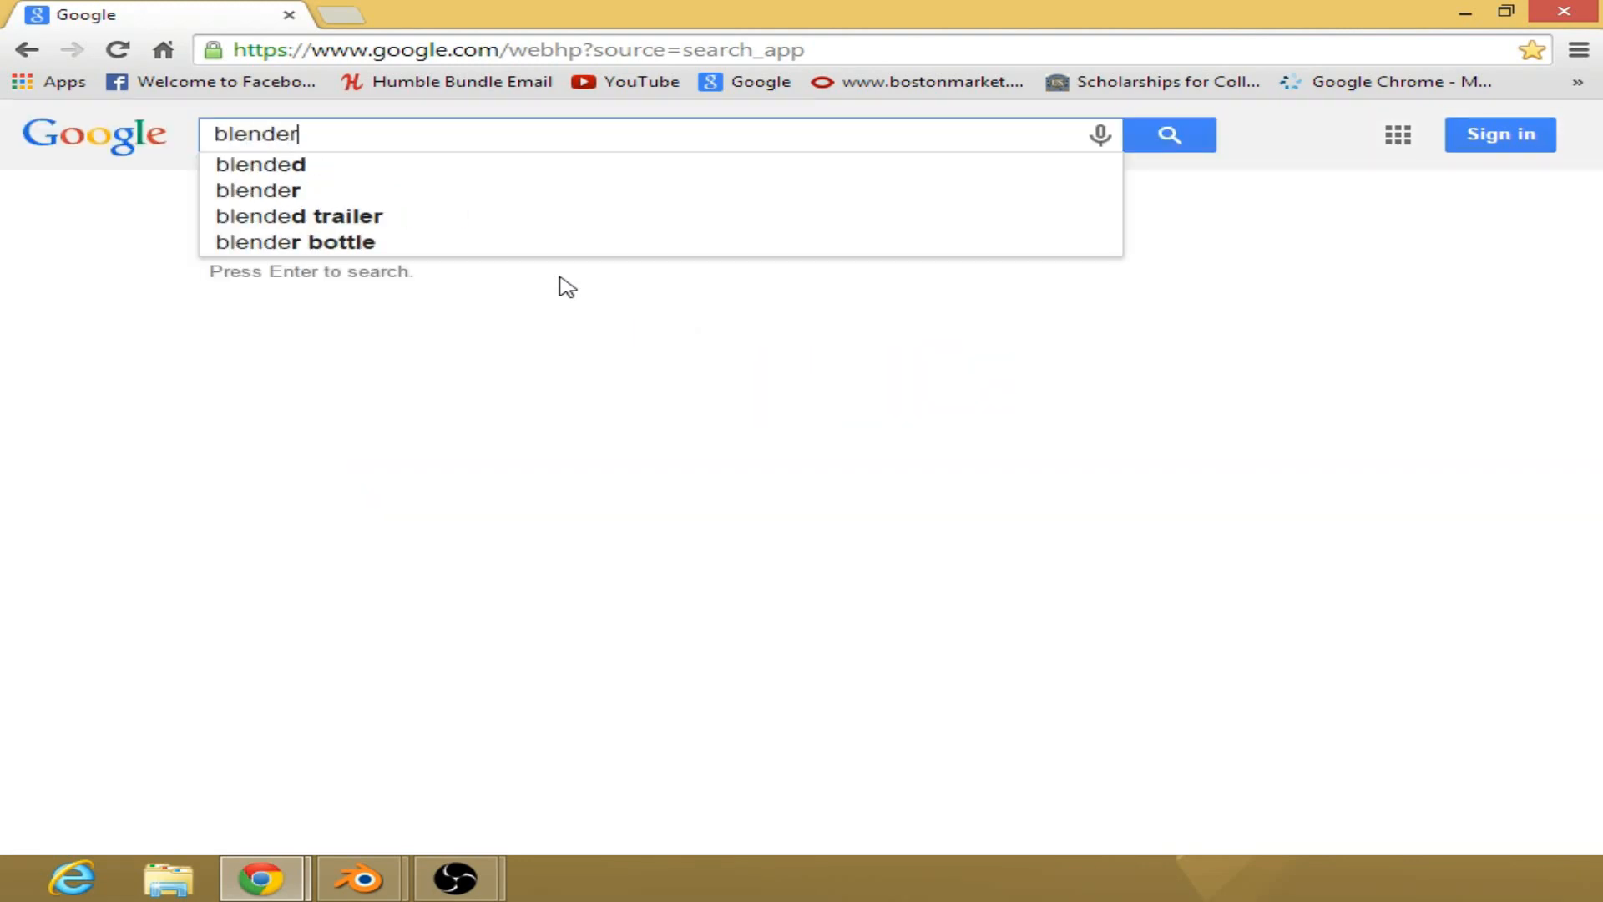
text( addons)
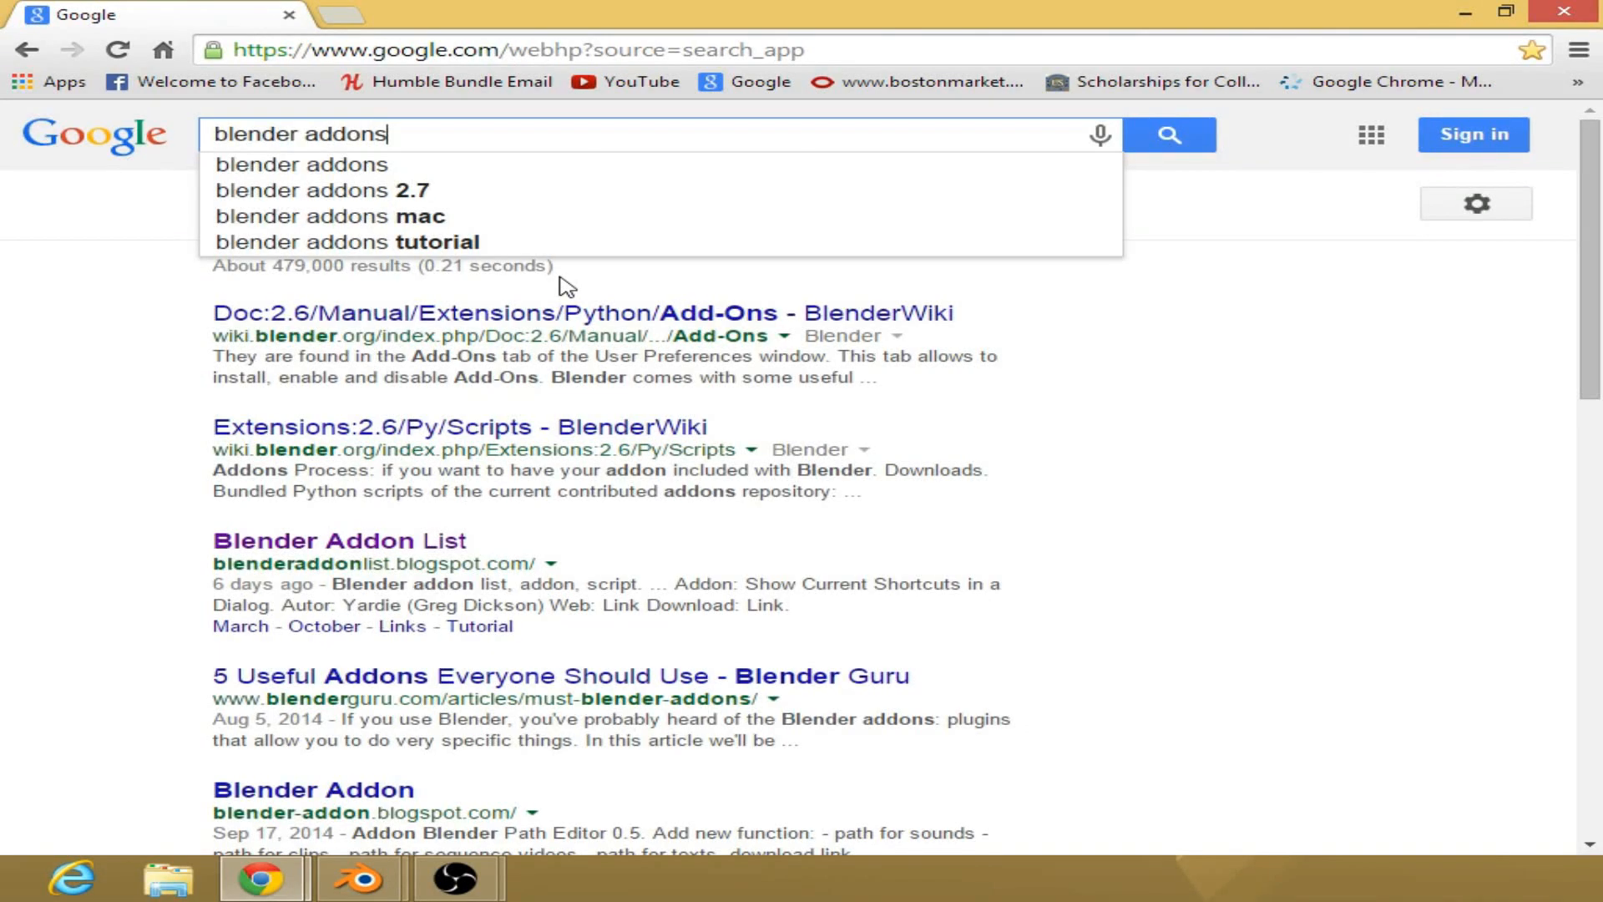
key(Return)
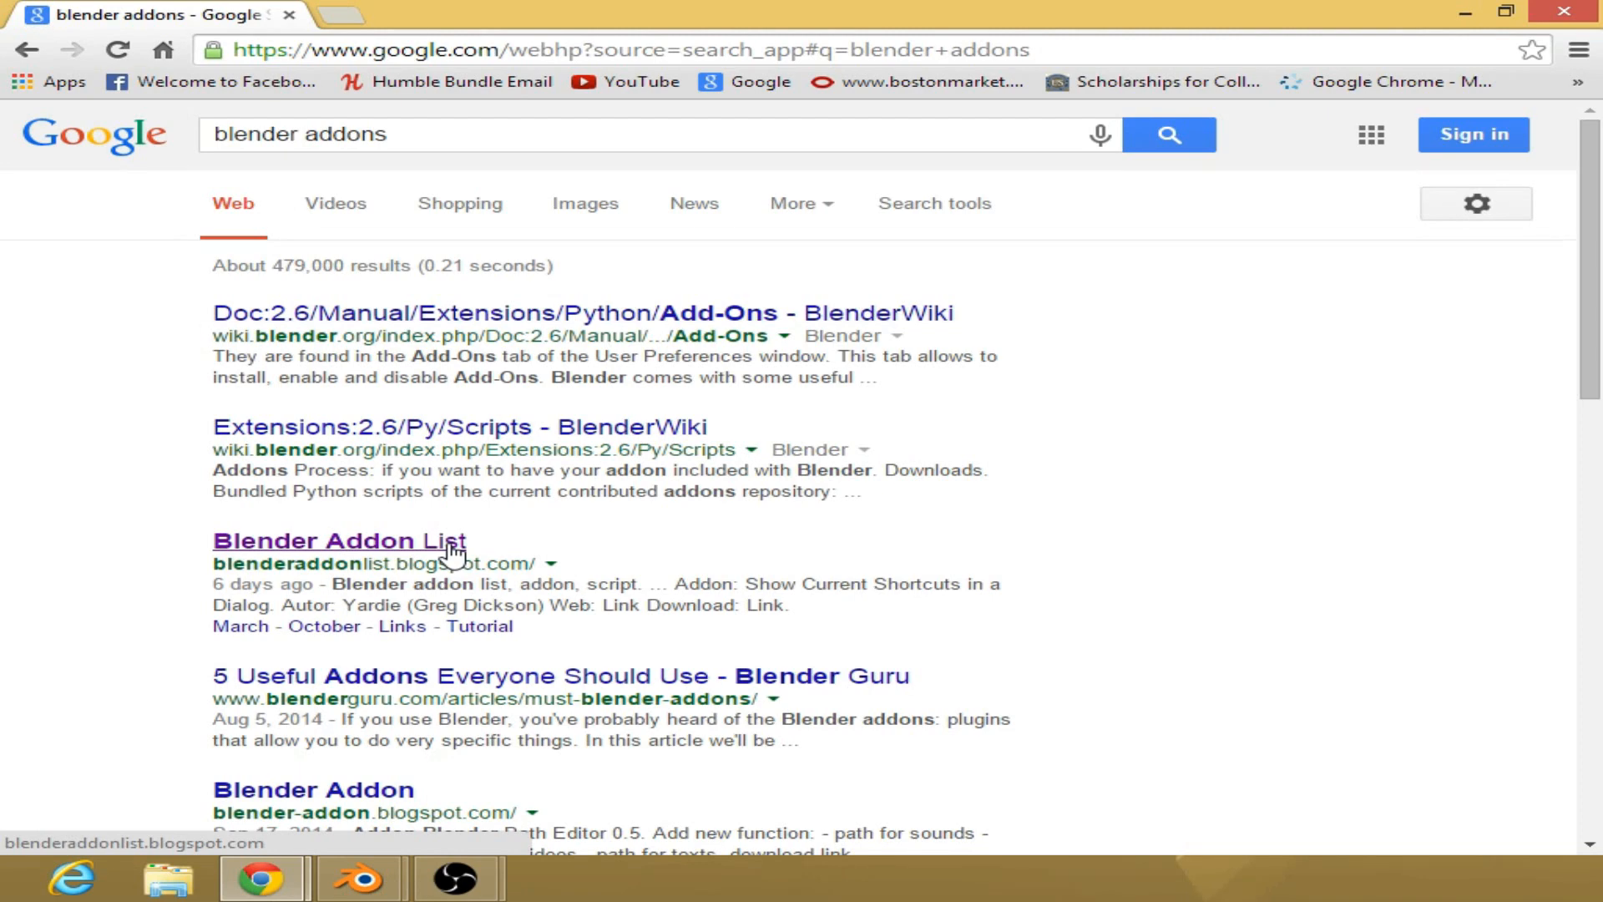
click(356, 557)
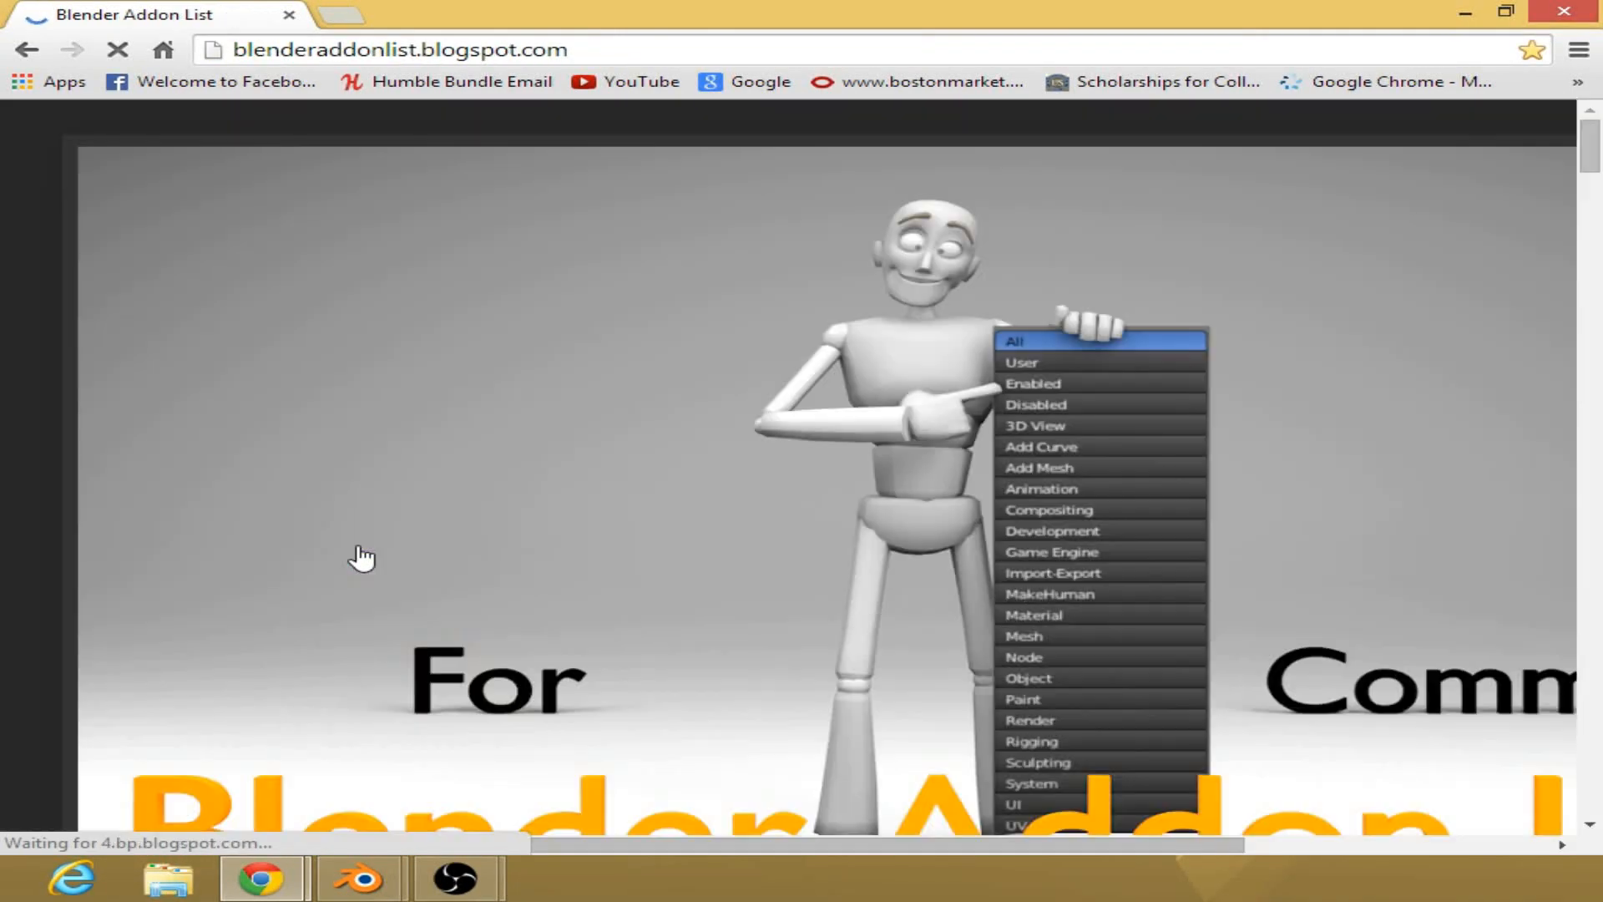
Step: Look through the add-on posts on the Blender Addon List page, including their previews and download links
scroll(745, 434, down, 8)
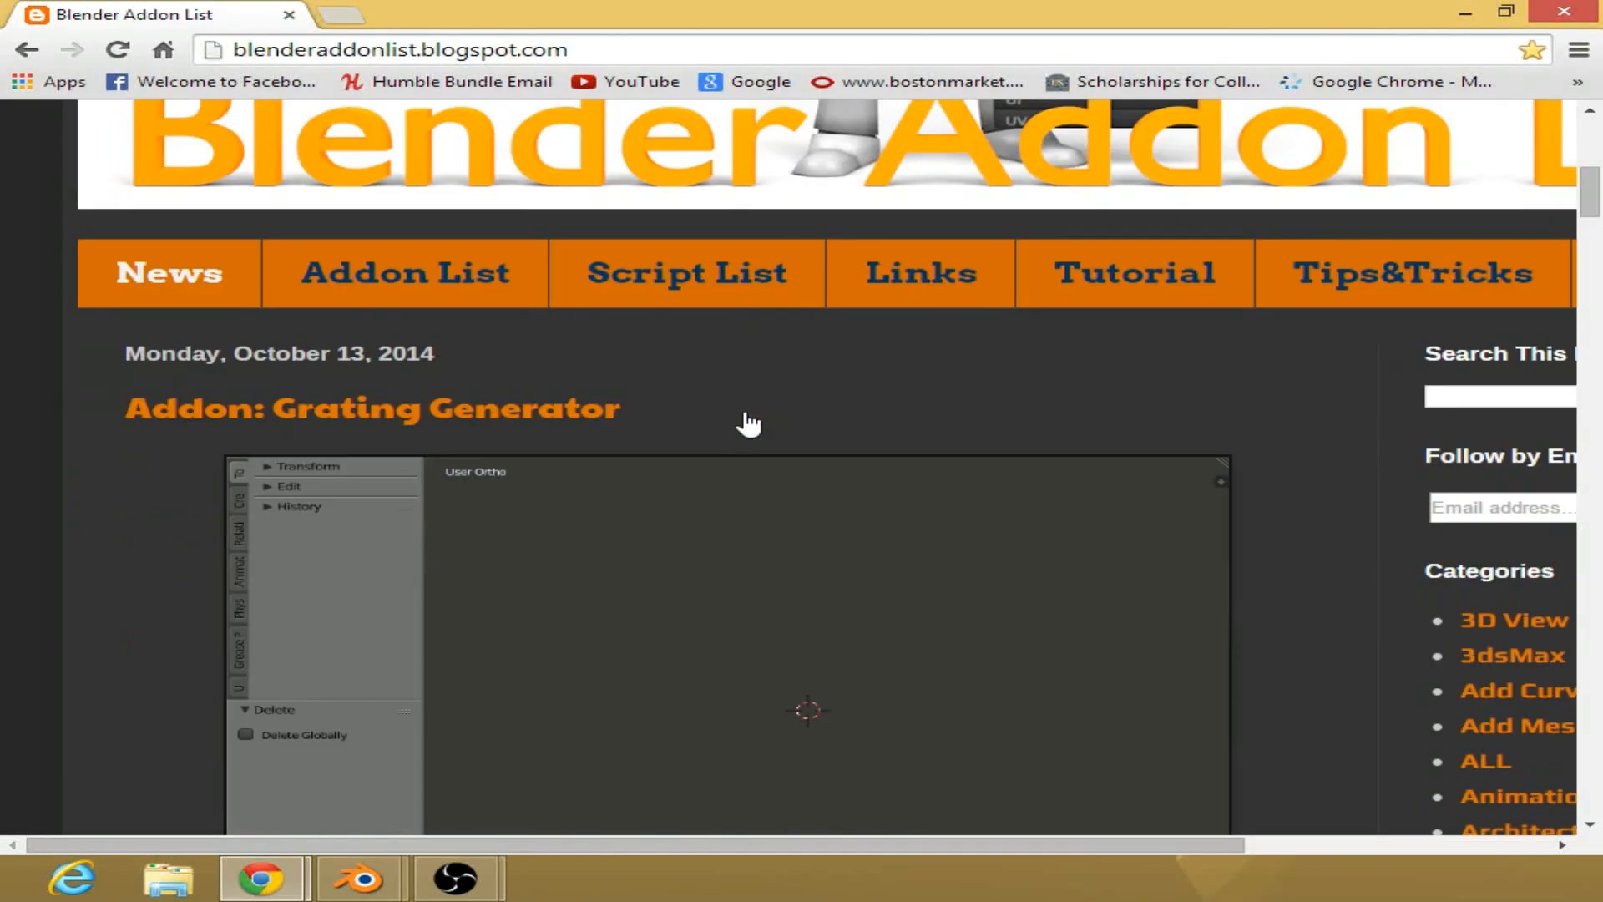
scroll(746, 412, down, 6)
scroll(747, 412, up, 14)
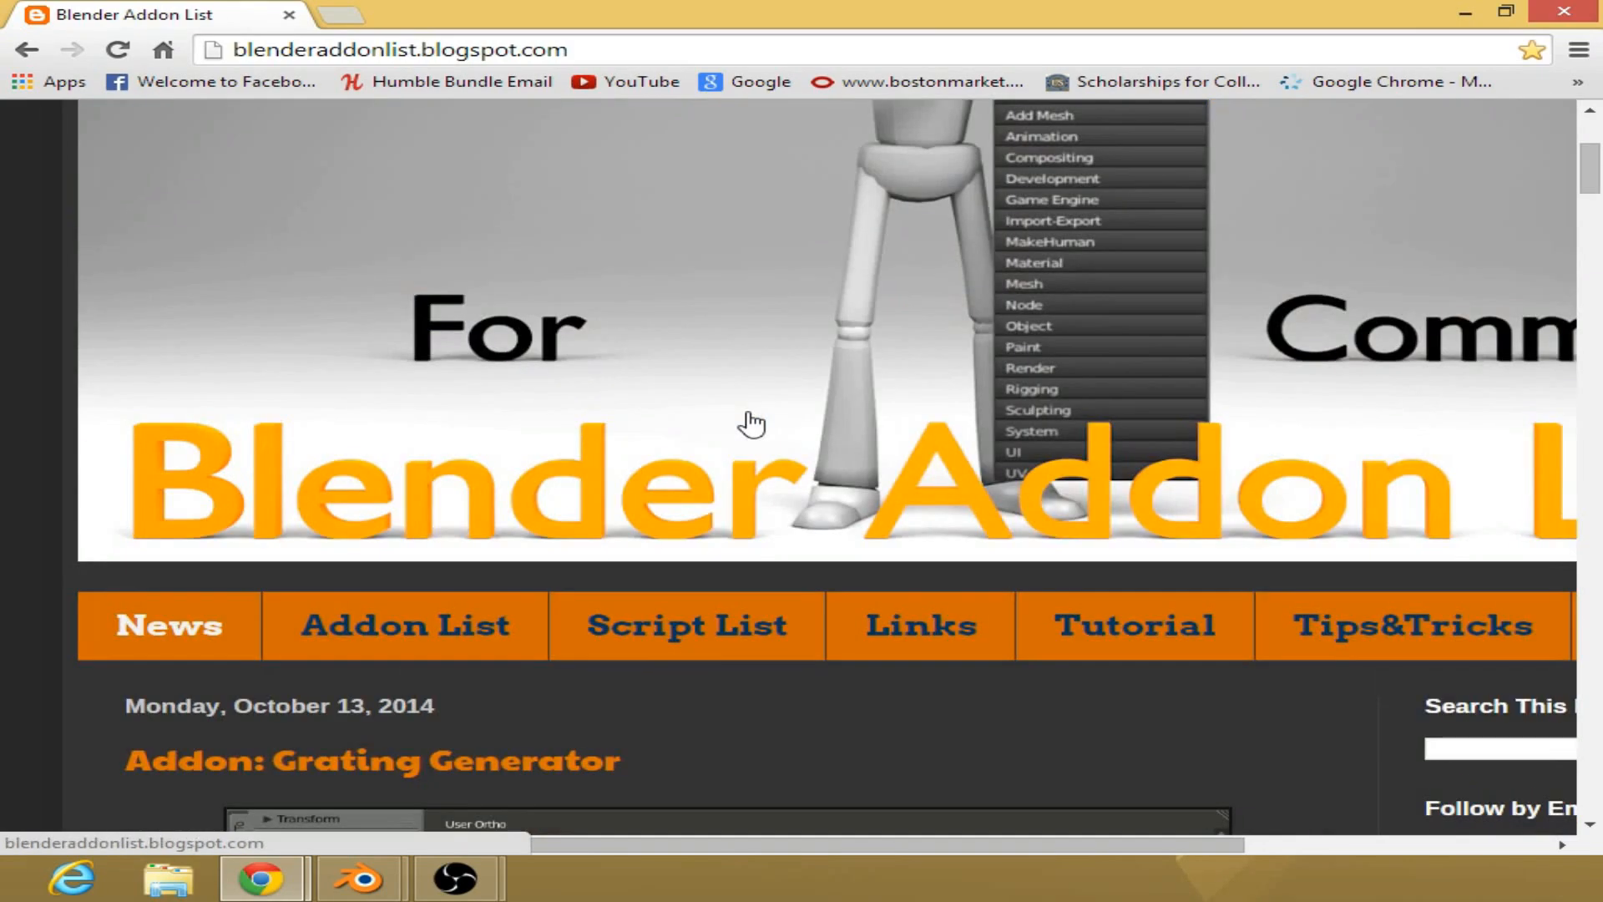
scroll(751, 423, down, 8)
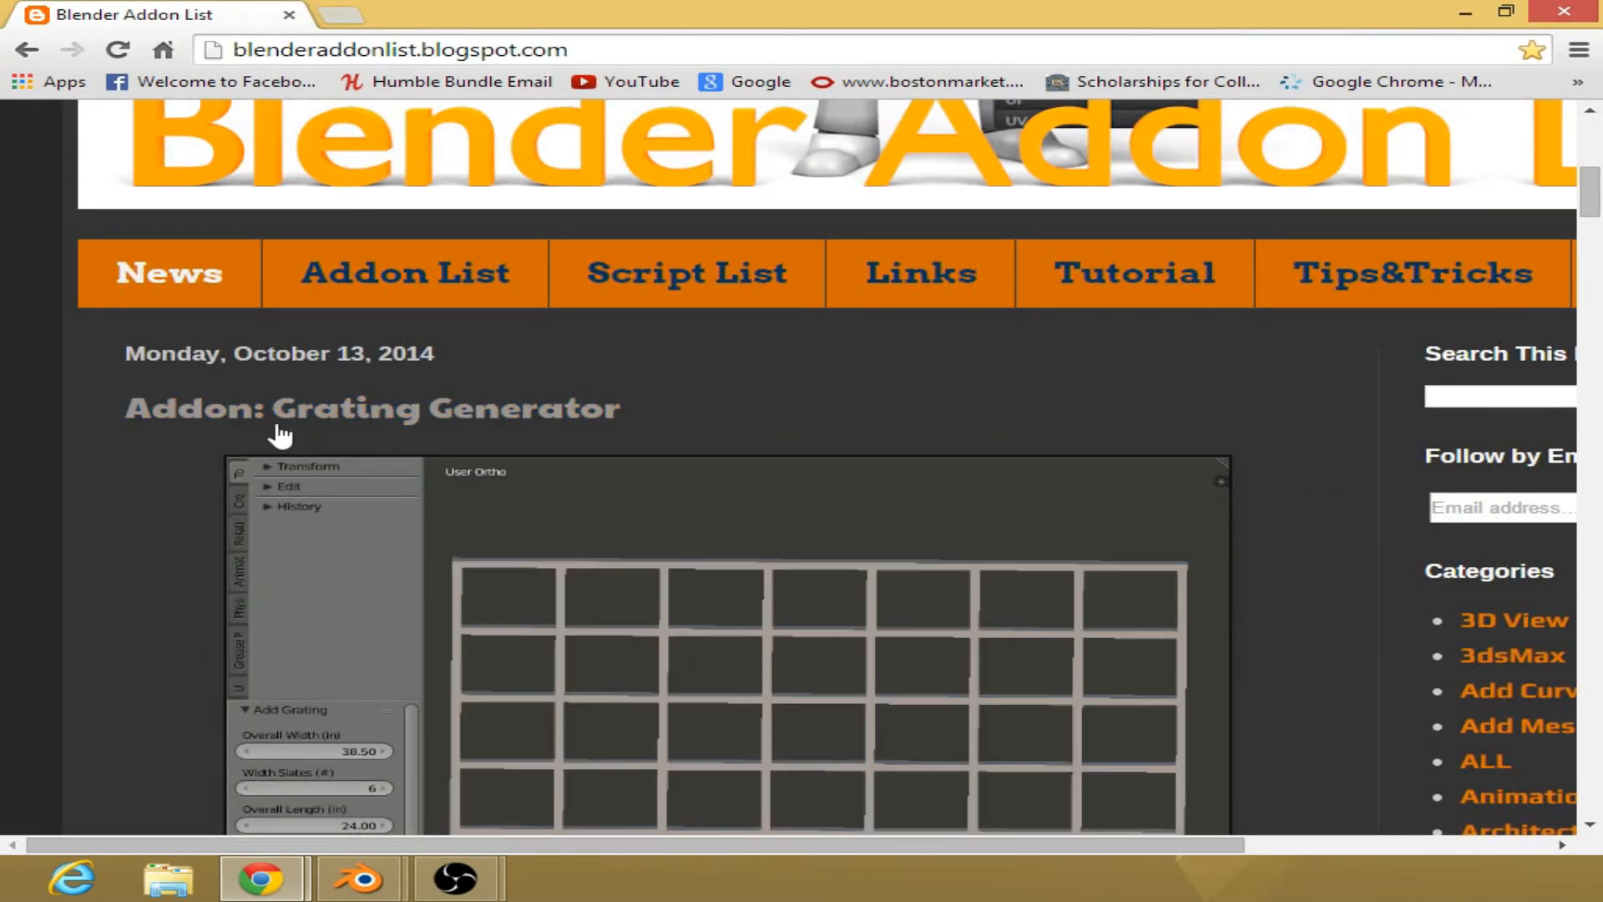
scroll(334, 401, down, 3)
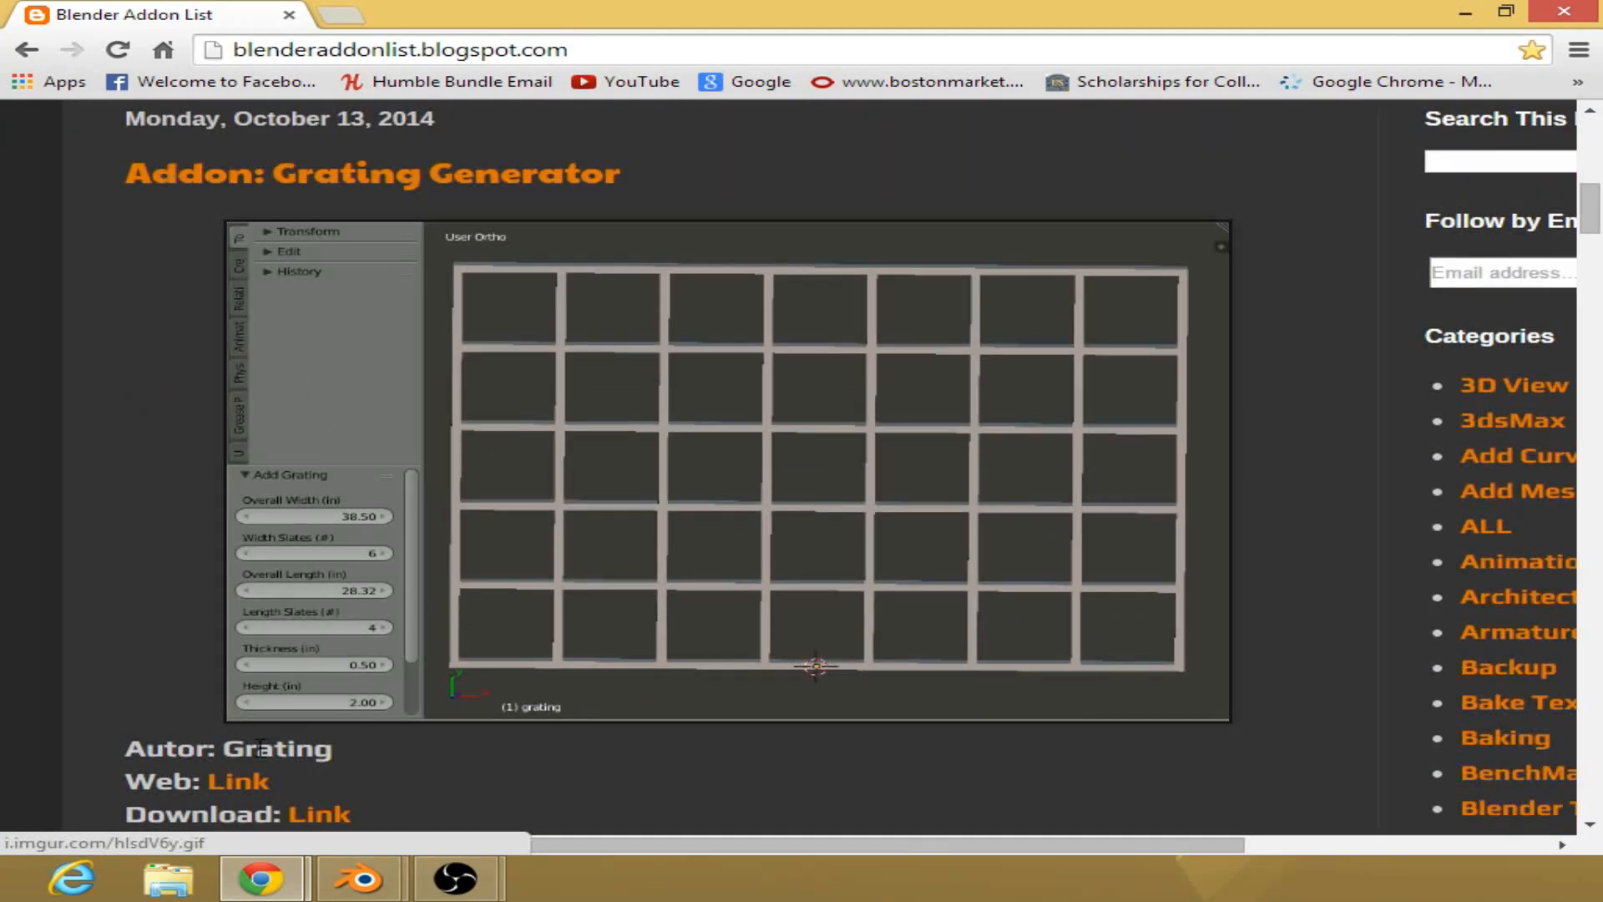
scroll(242, 731, down, 2)
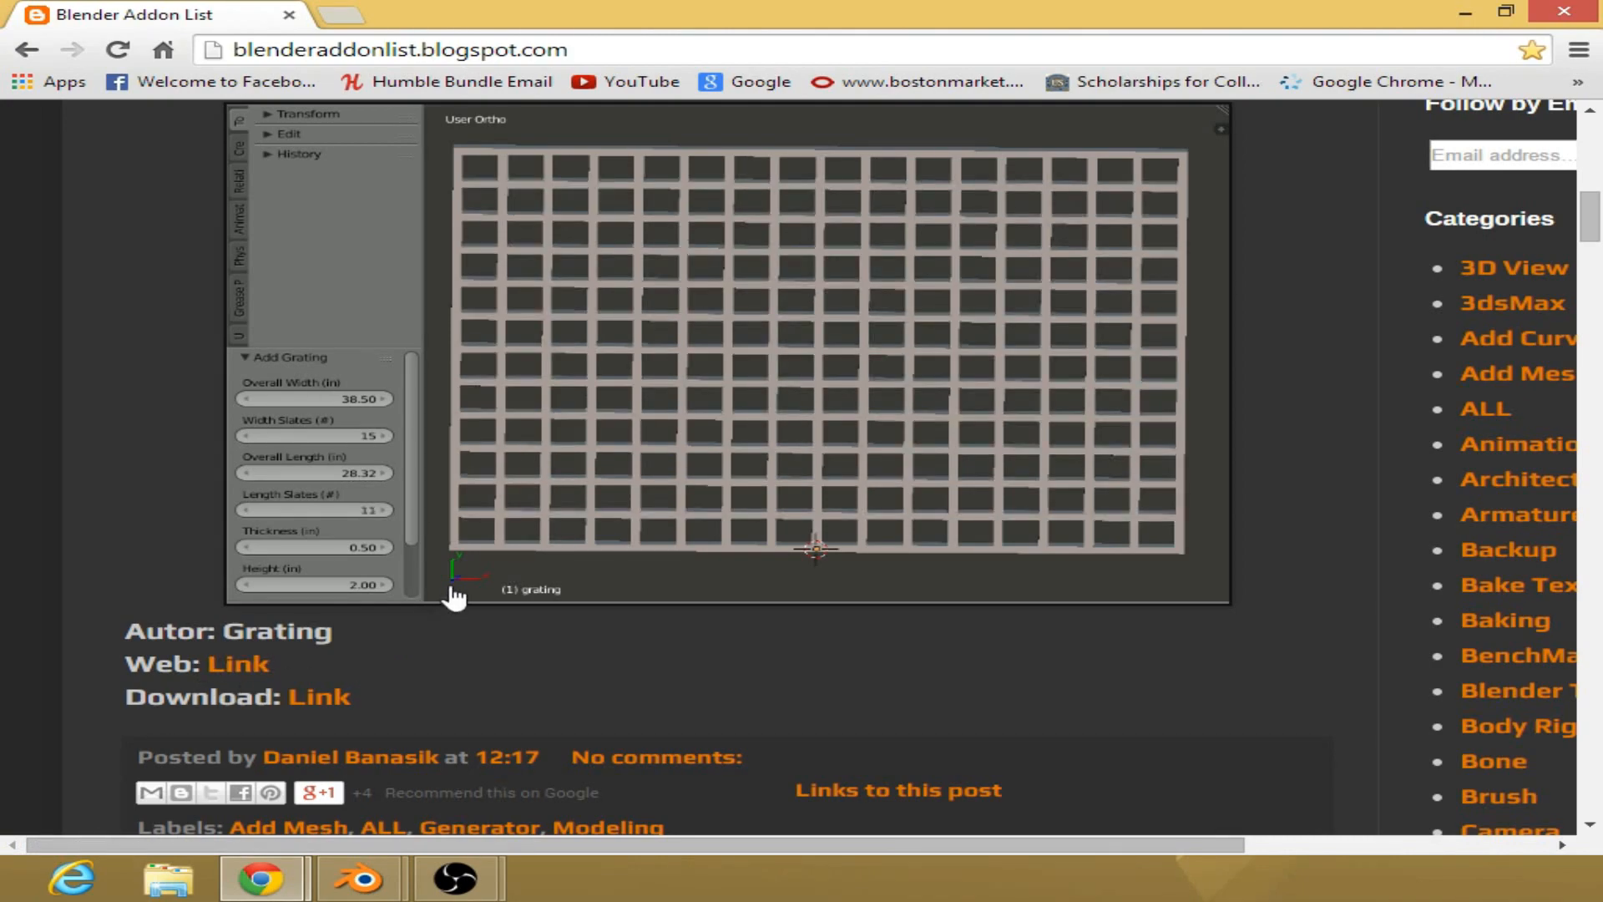
scroll(453, 597, down, 18)
scroll(453, 597, down, 8)
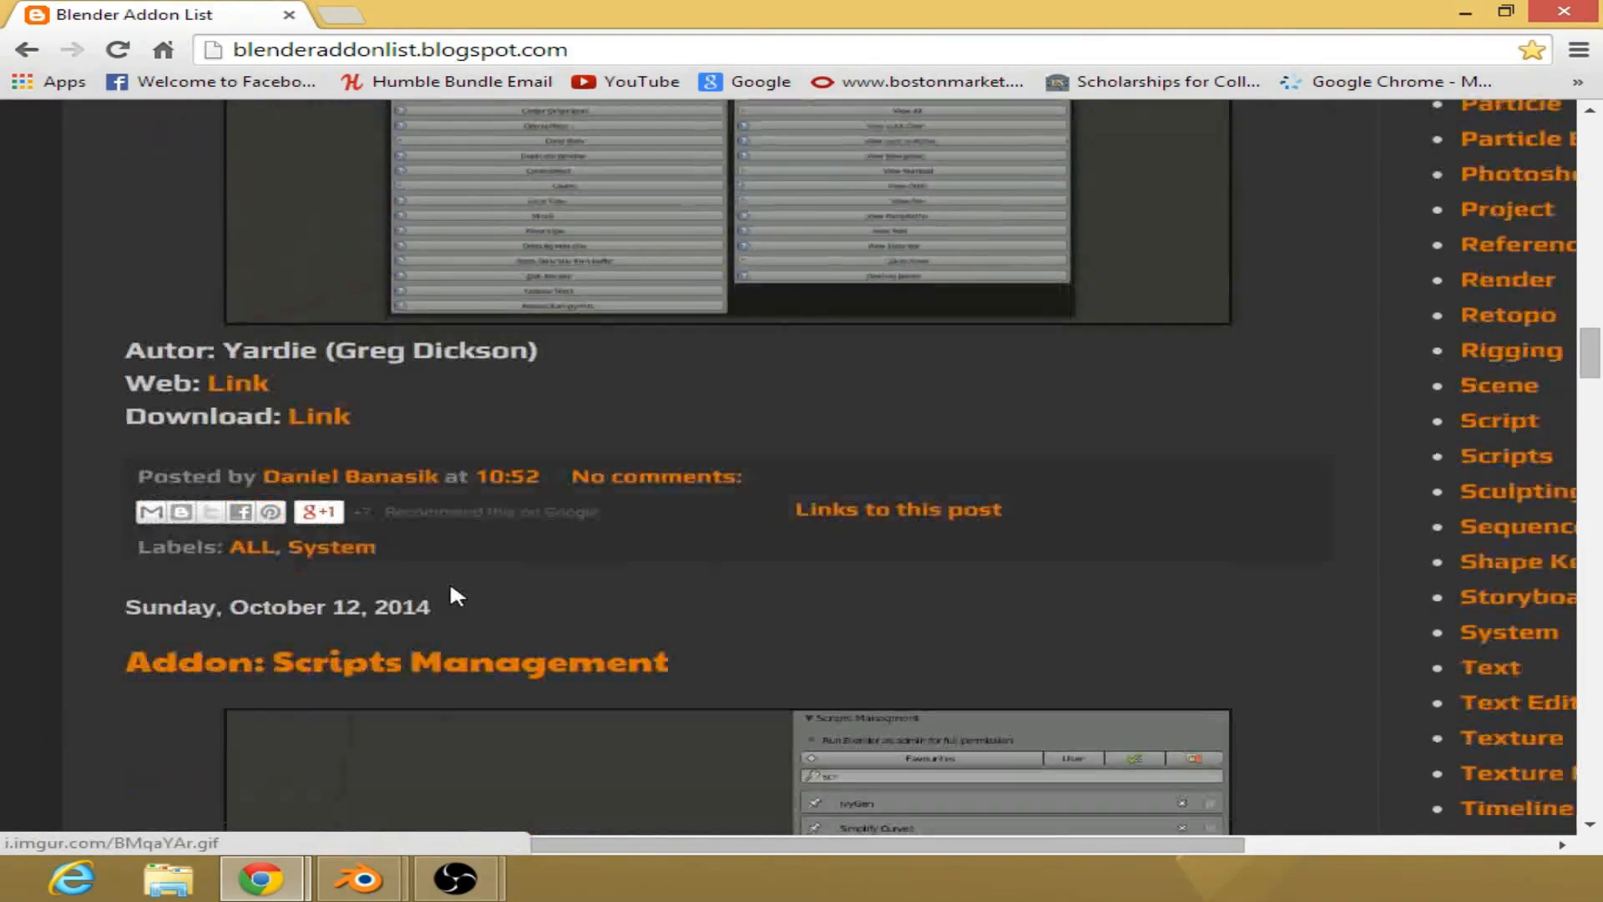
scroll(454, 597, down, 13)
scroll(453, 597, down, 9)
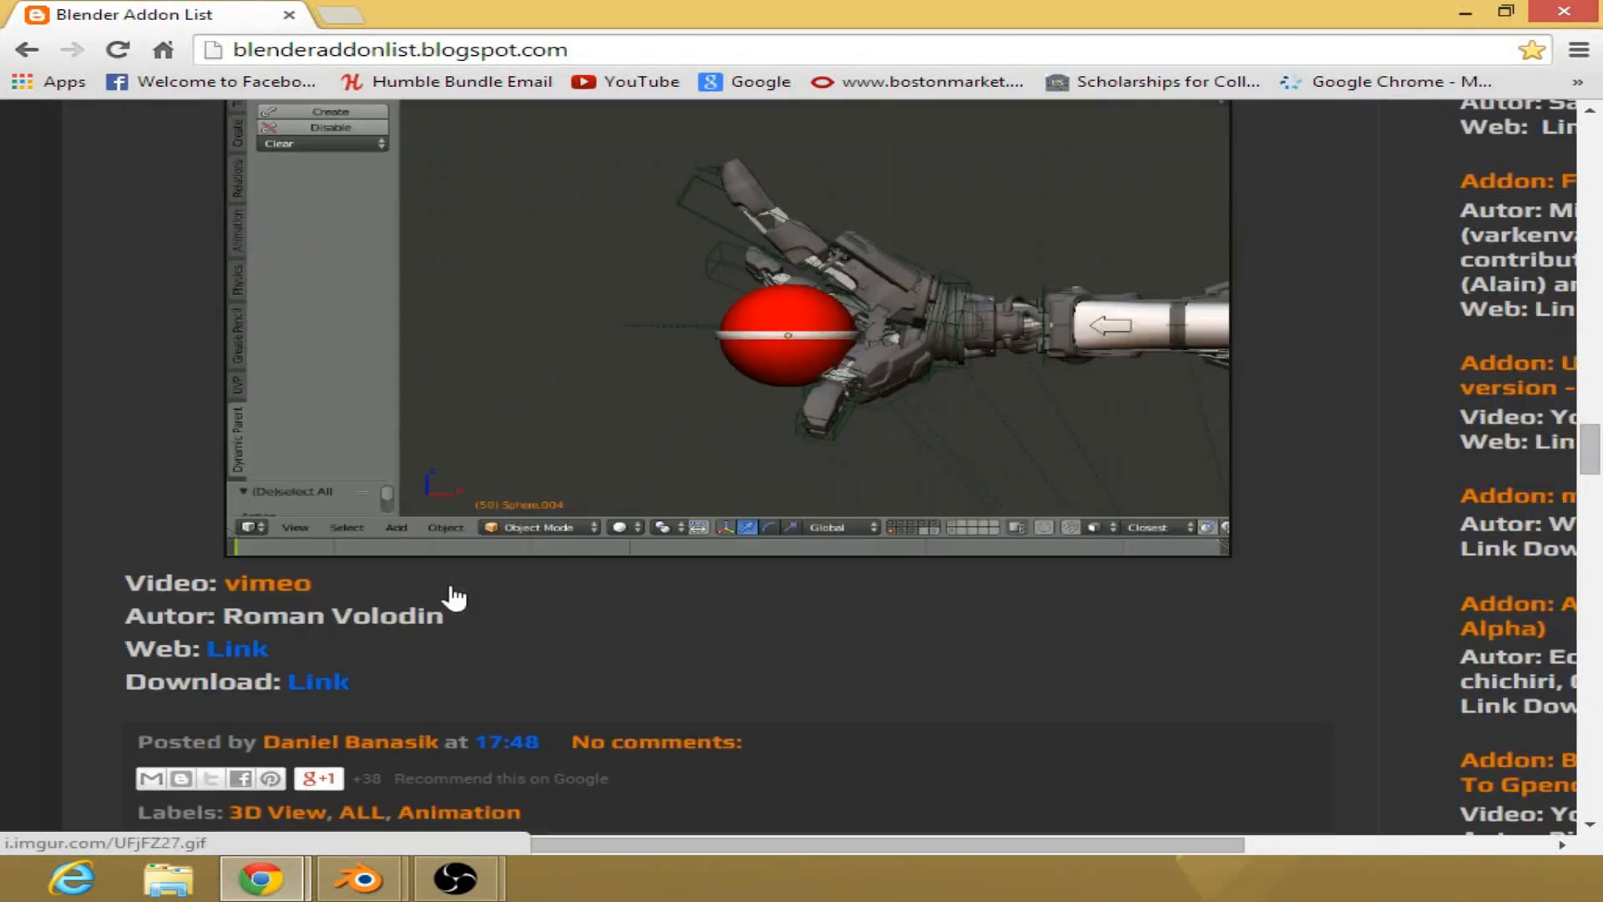
scroll(453, 597, down, 8)
scroll(454, 597, up, 20)
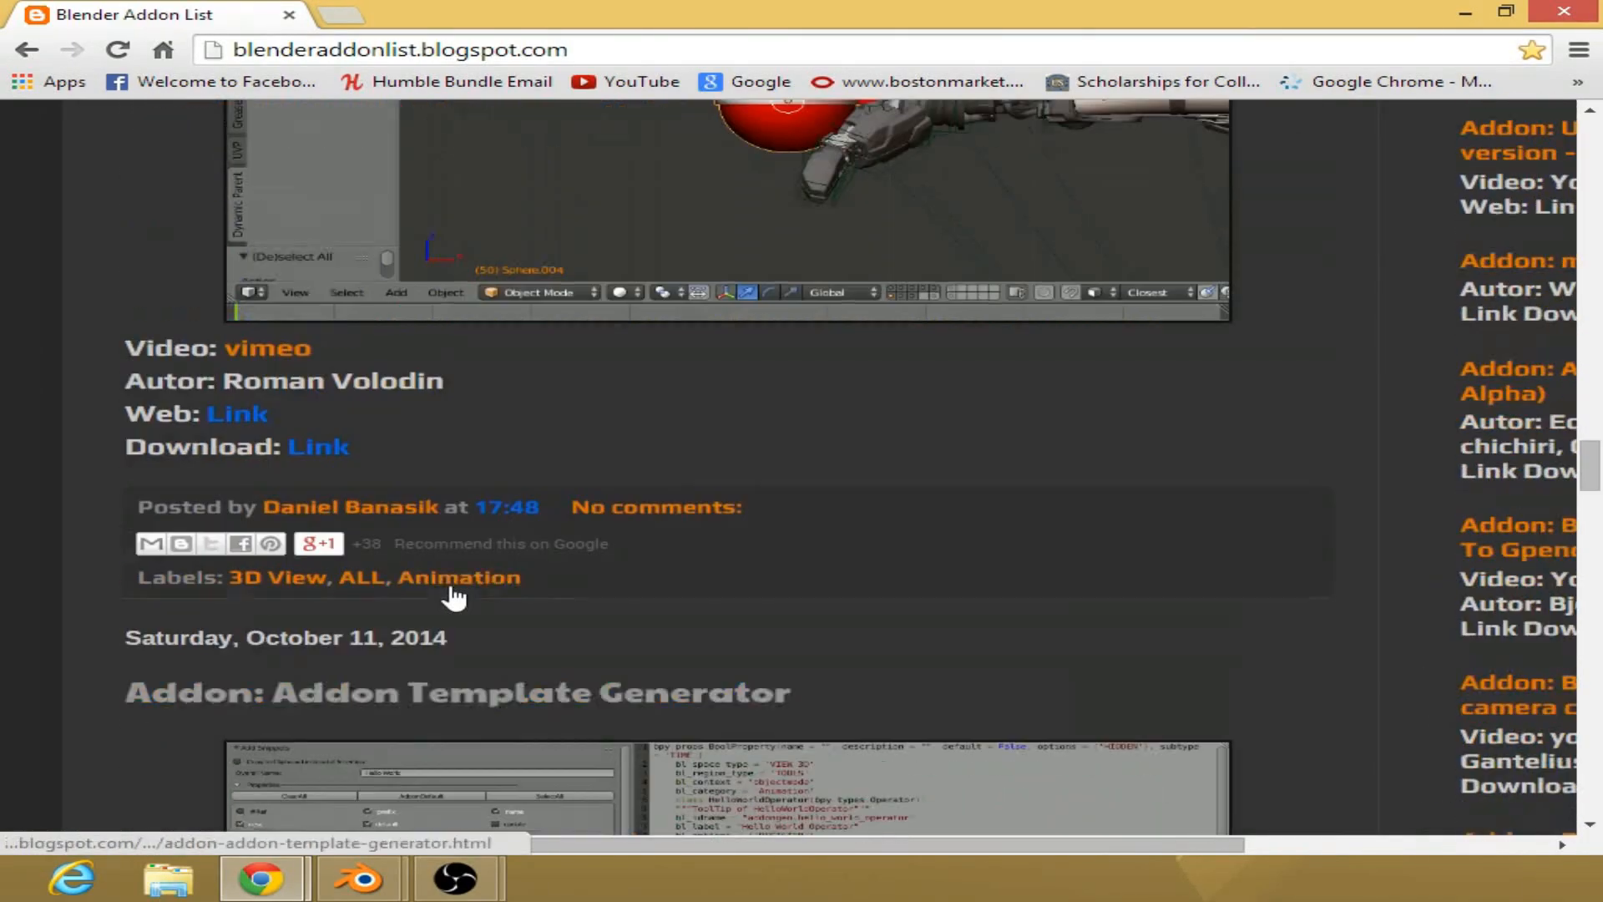
scroll(454, 597, up, 15)
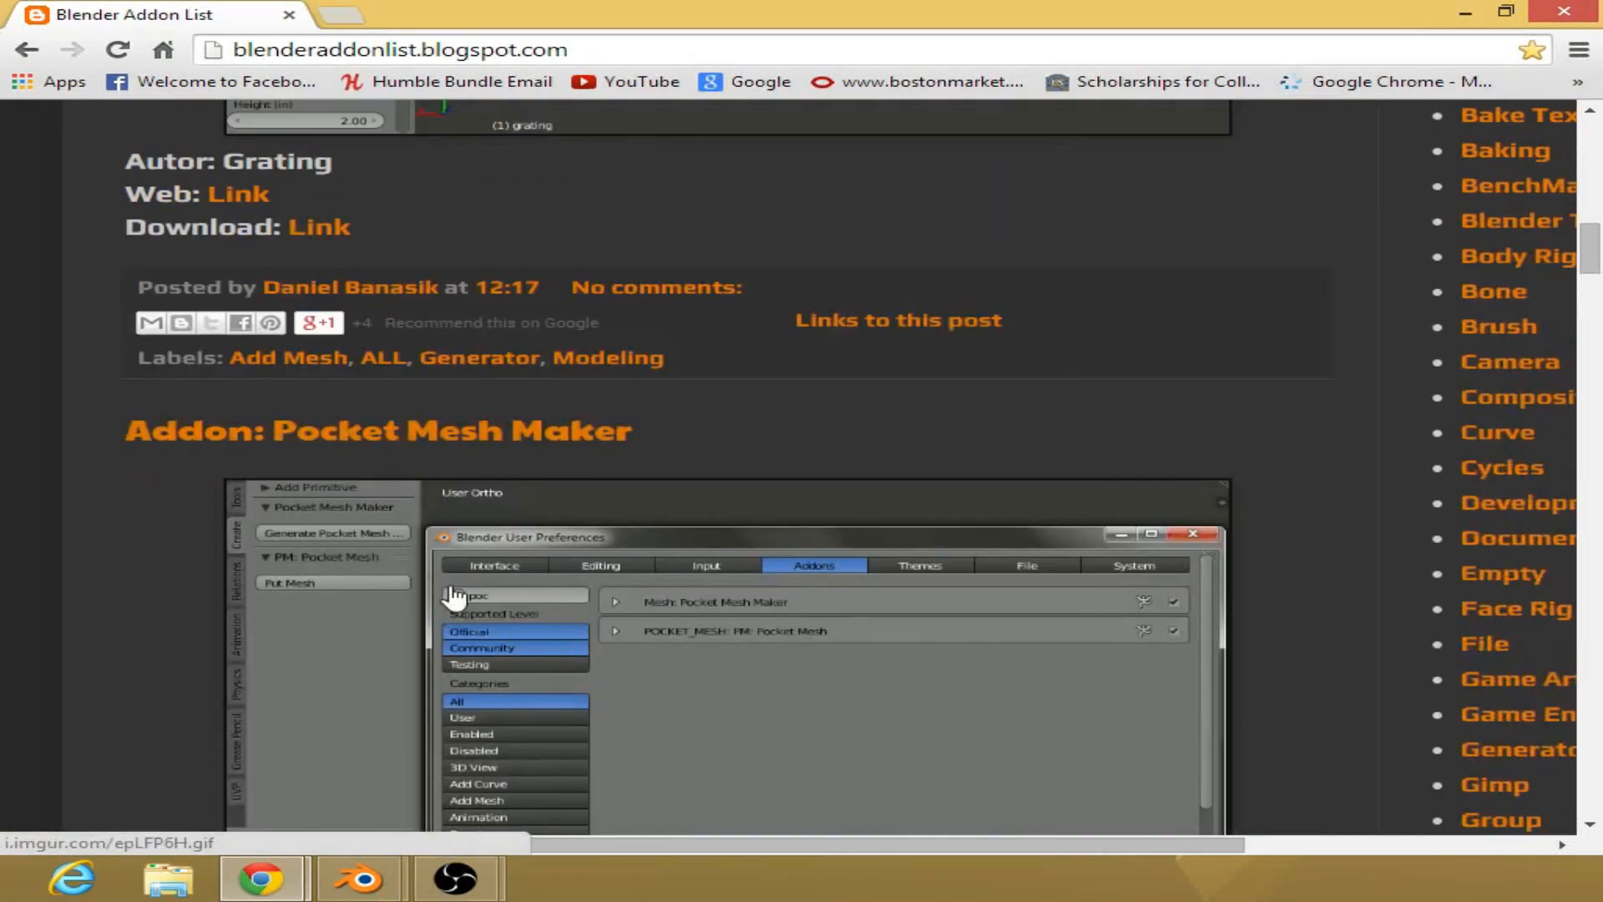
Step: Download add_mesh_grating2.py from the Grating Generator post and keep the file despite the browser's safety prompt
scroll(453, 597, down, 3)
scroll(453, 597, down, 3)
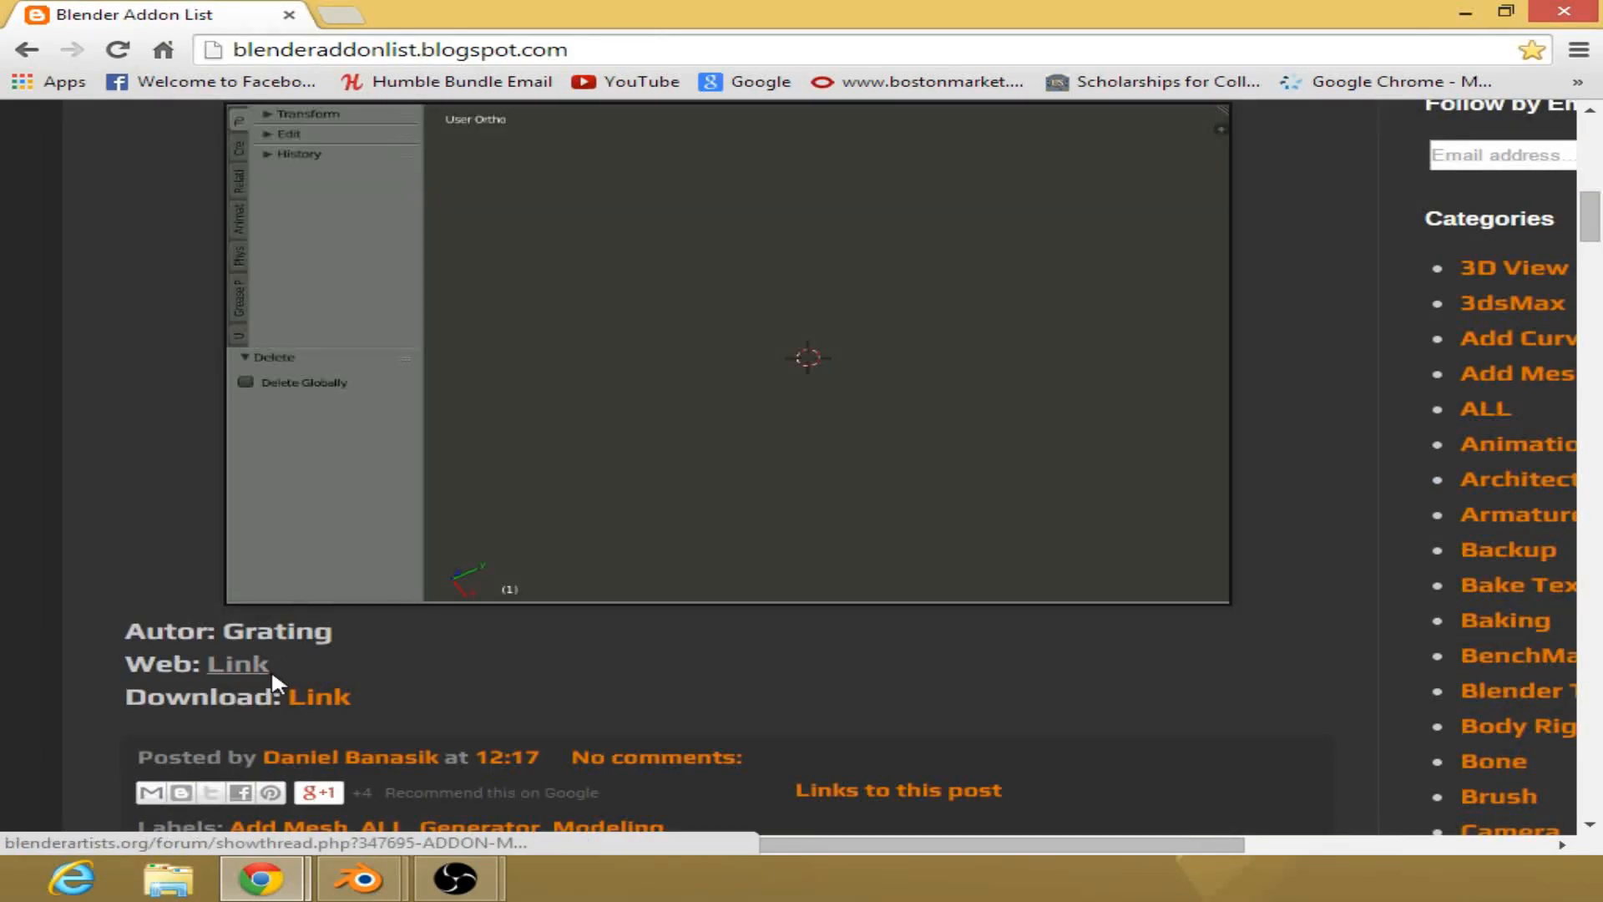
click(341, 708)
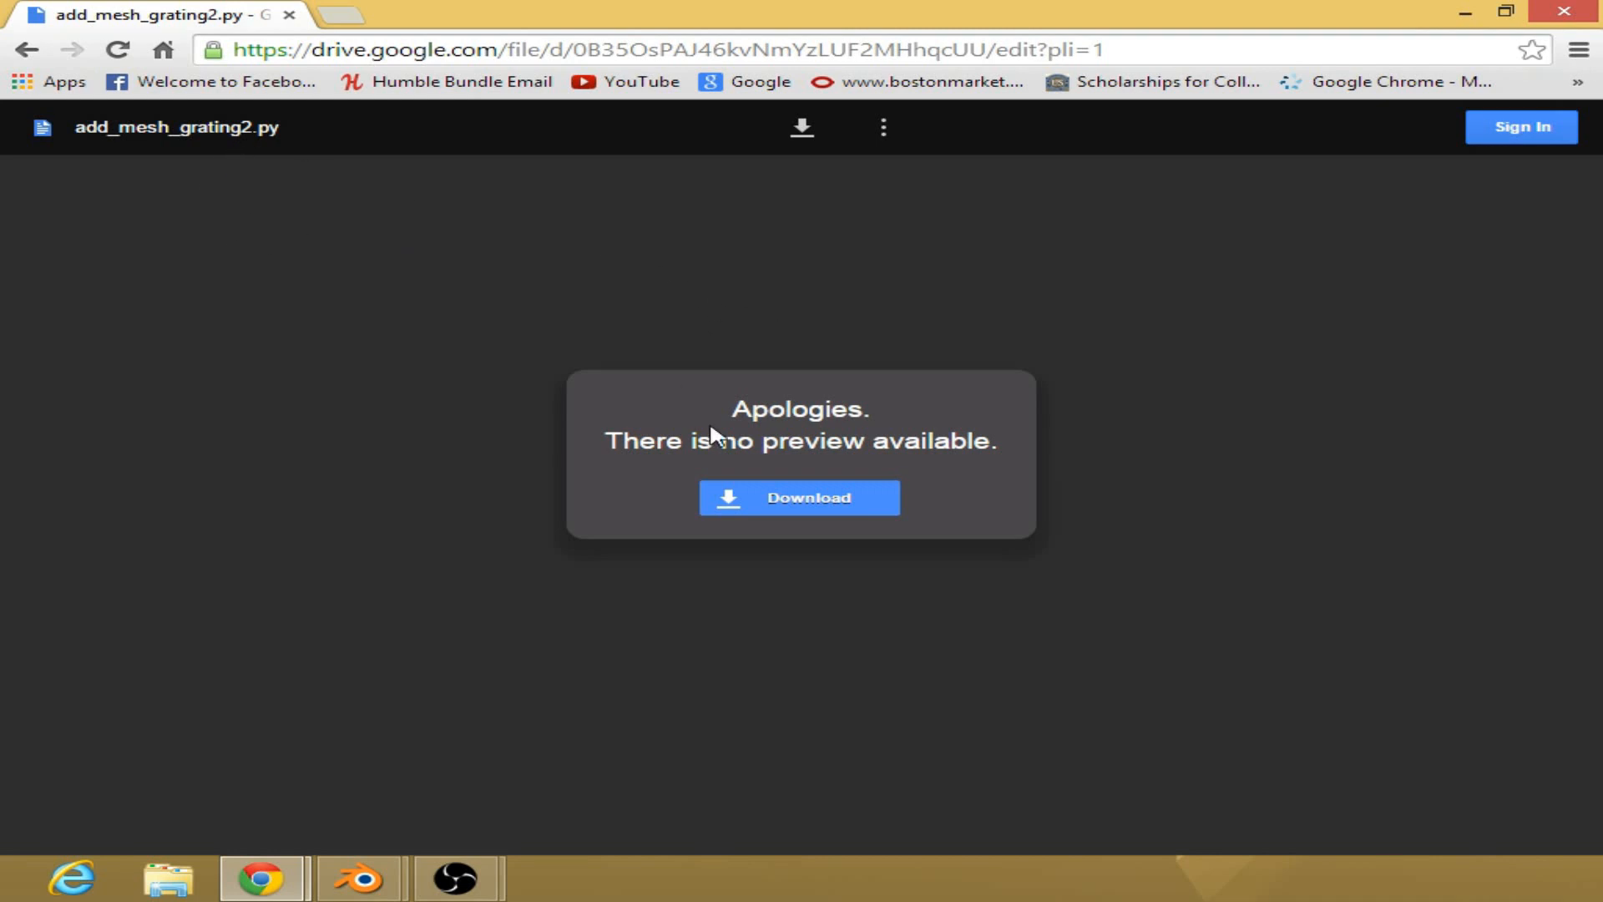
click(825, 504)
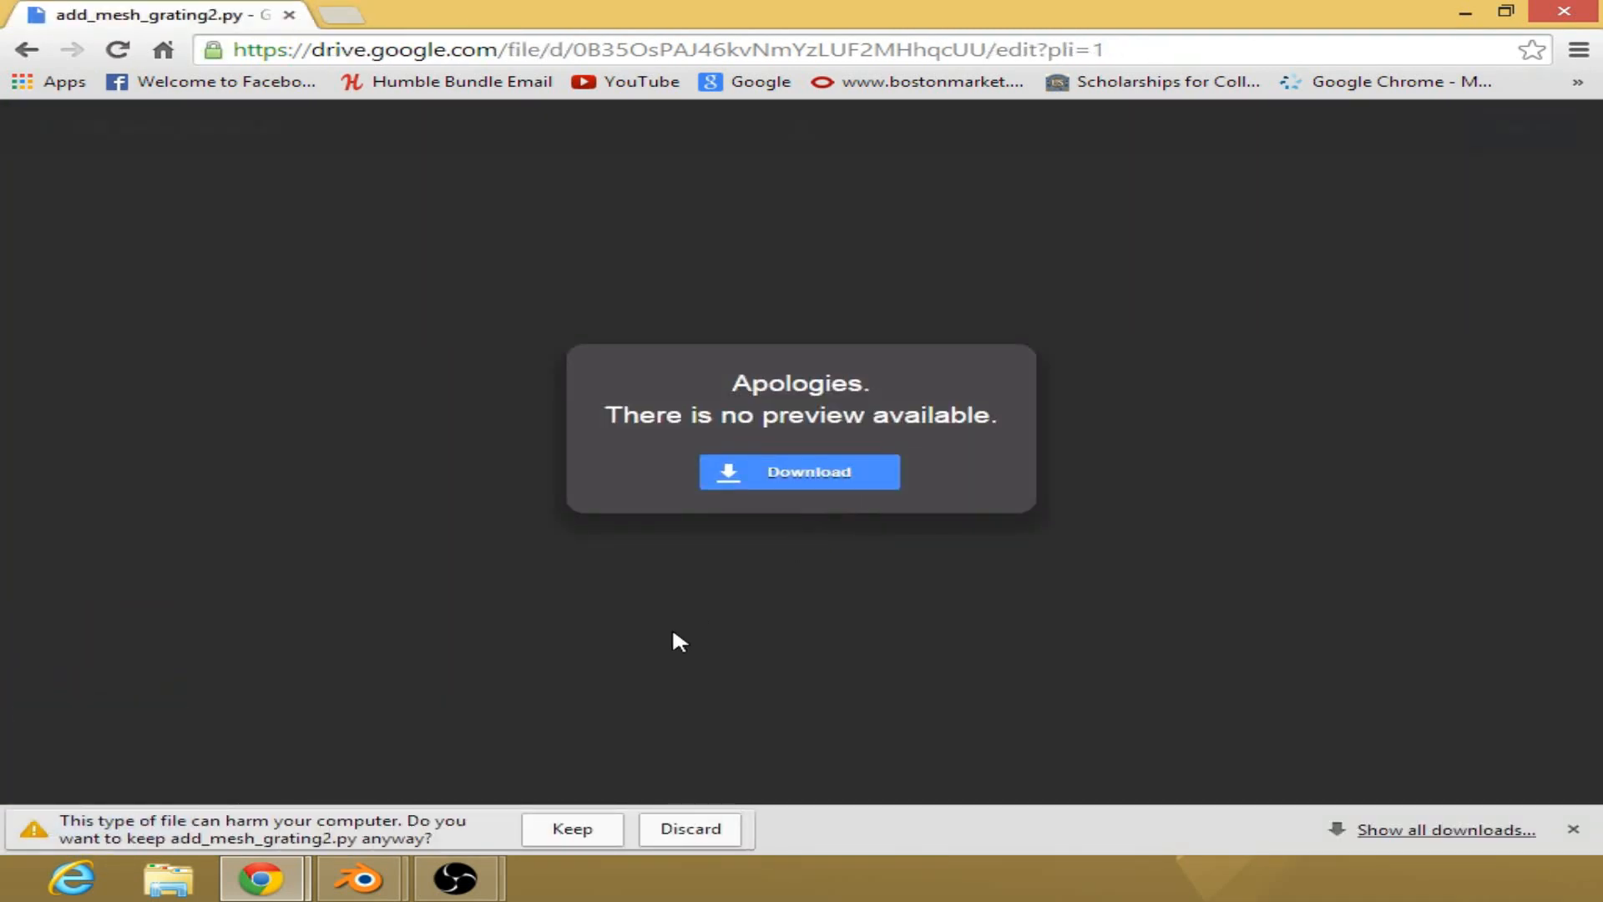
click(612, 834)
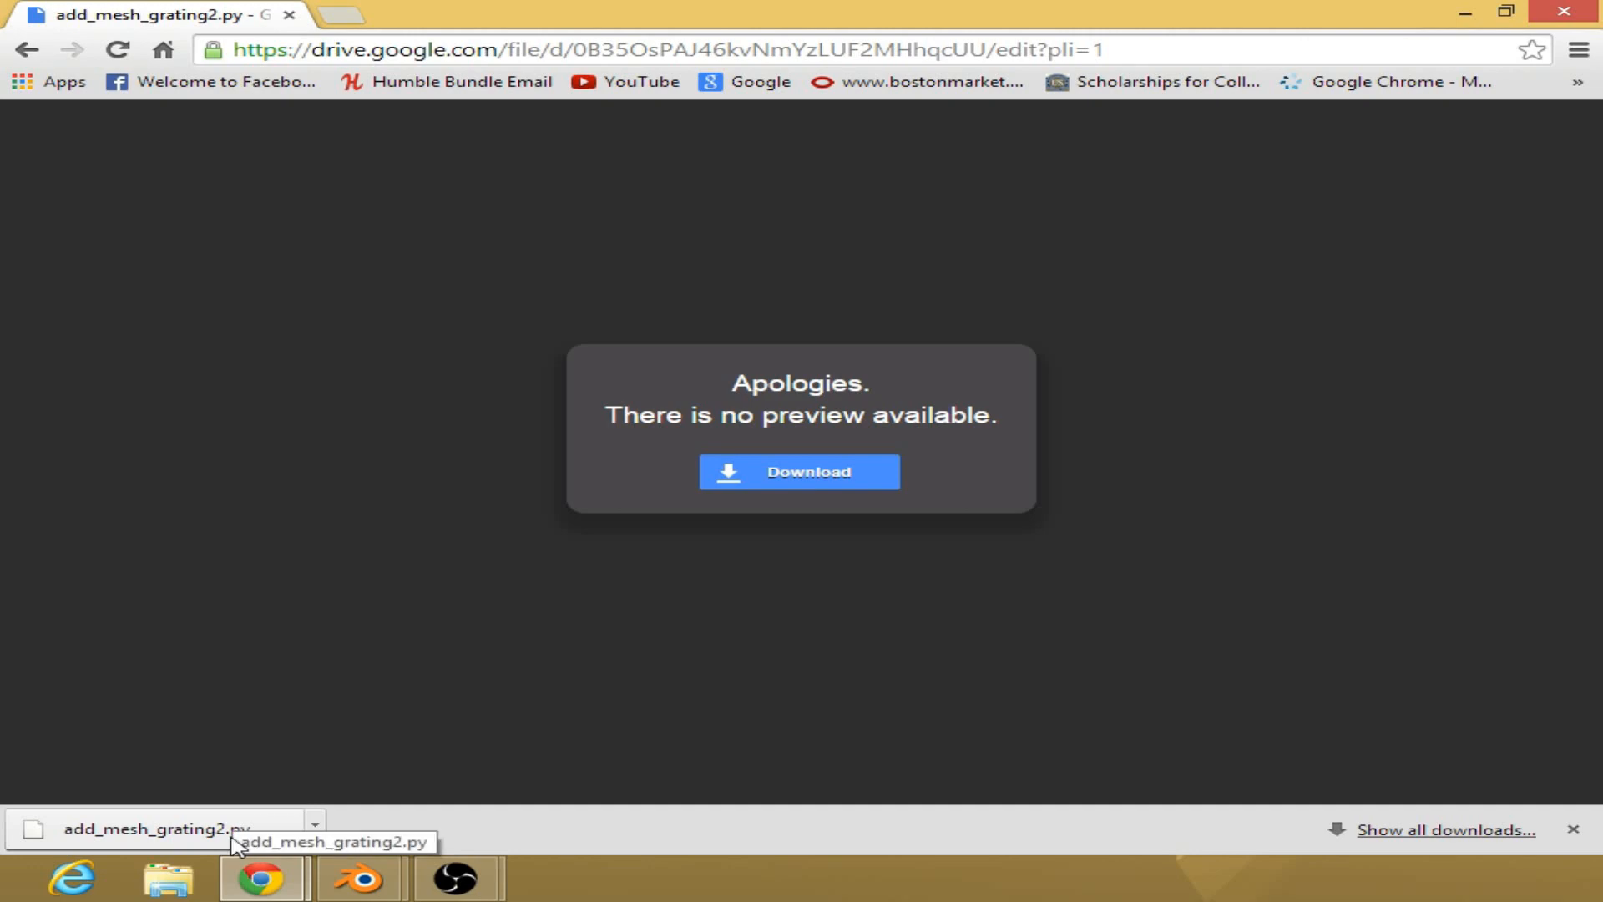
Step: Switch back to the Blender User Preferences window and install the add-on add_mesh_grating2.py from the Downloads folder
mouse_move(357, 885)
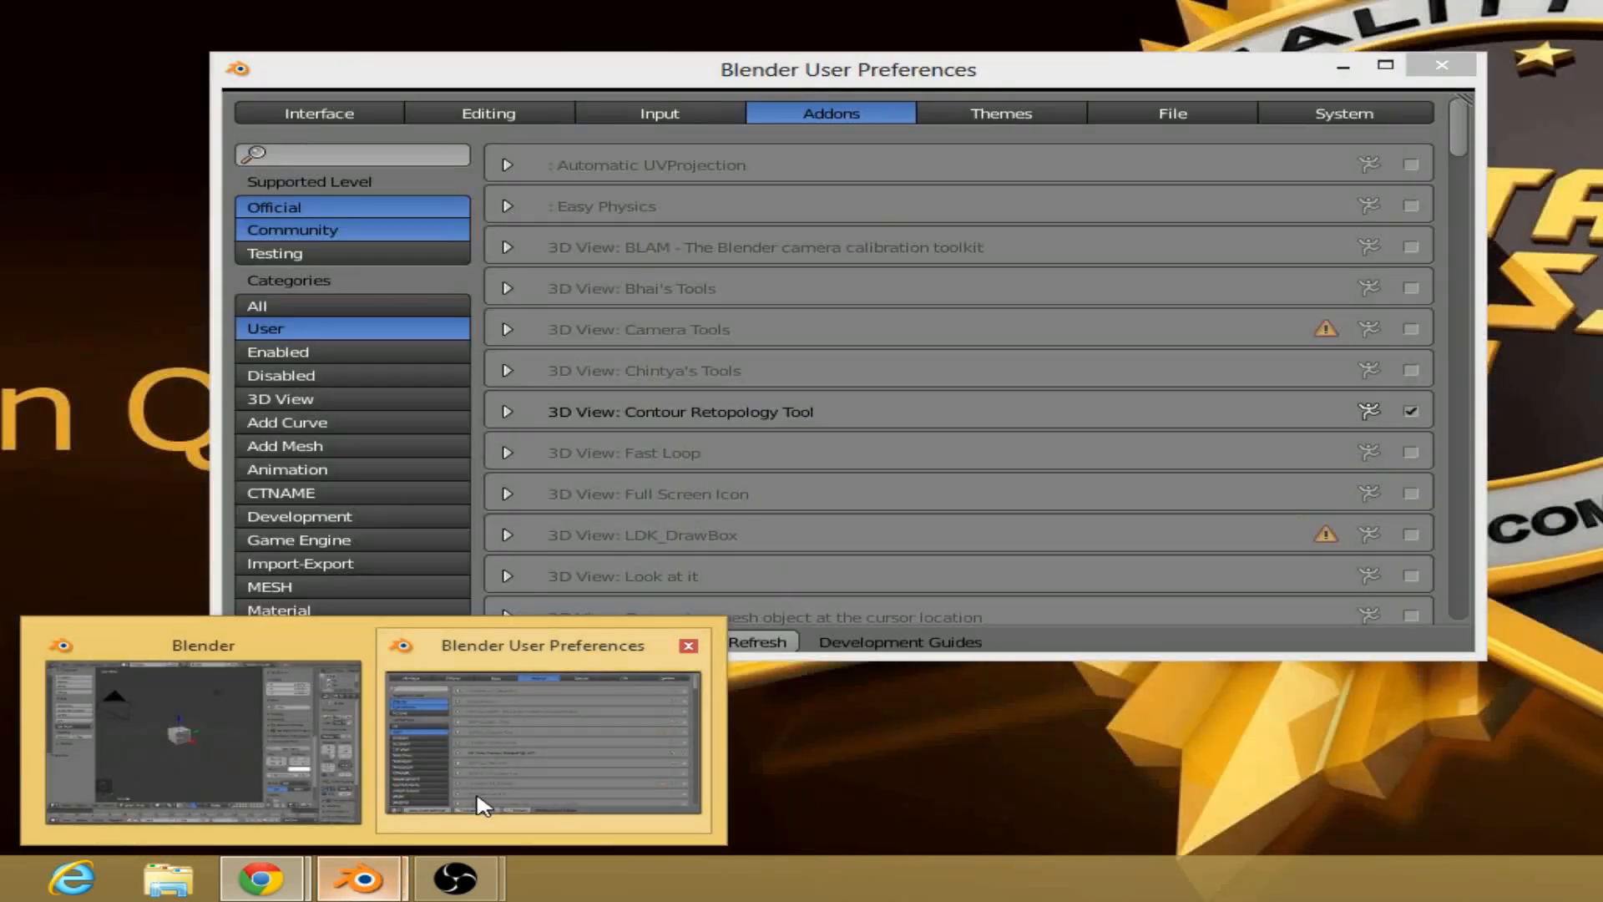
click(476, 800)
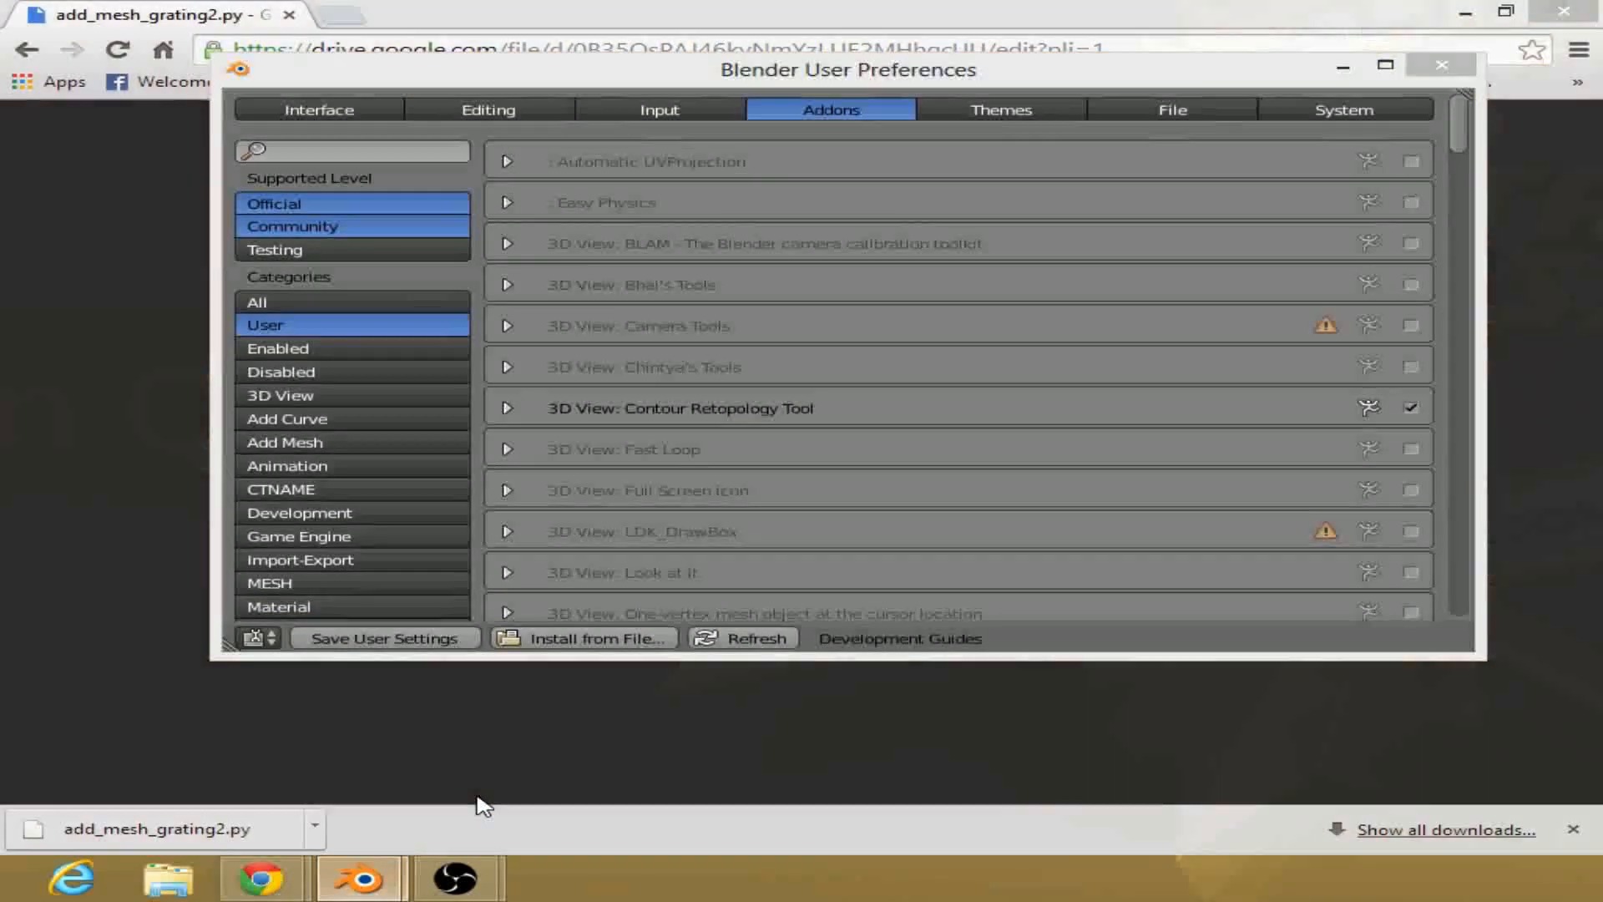
click(595, 638)
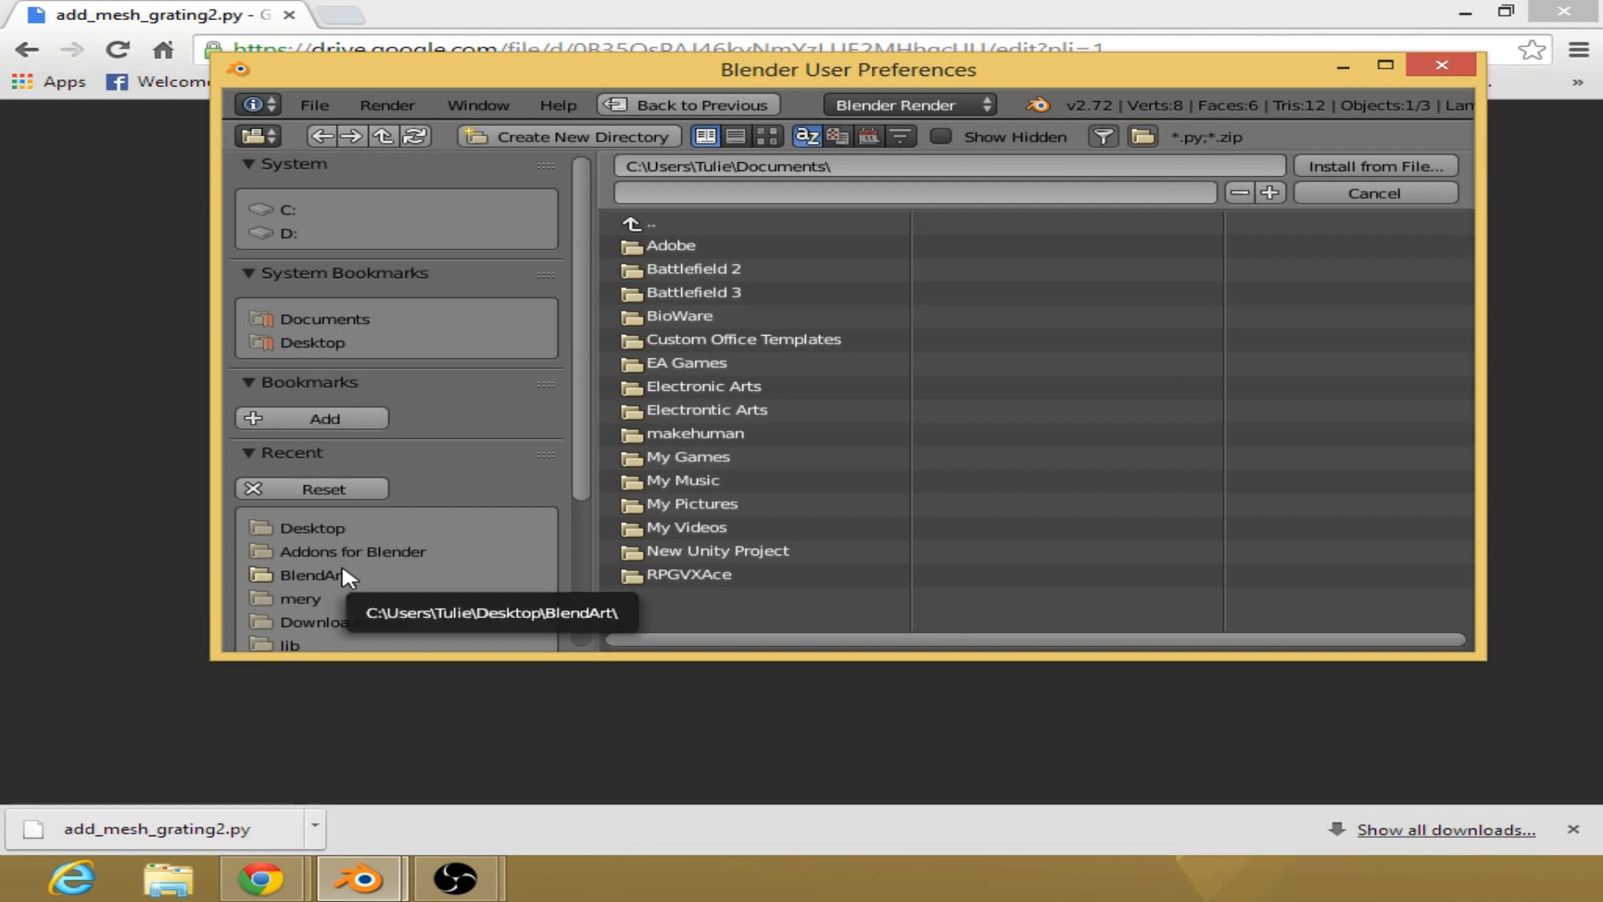
click(349, 621)
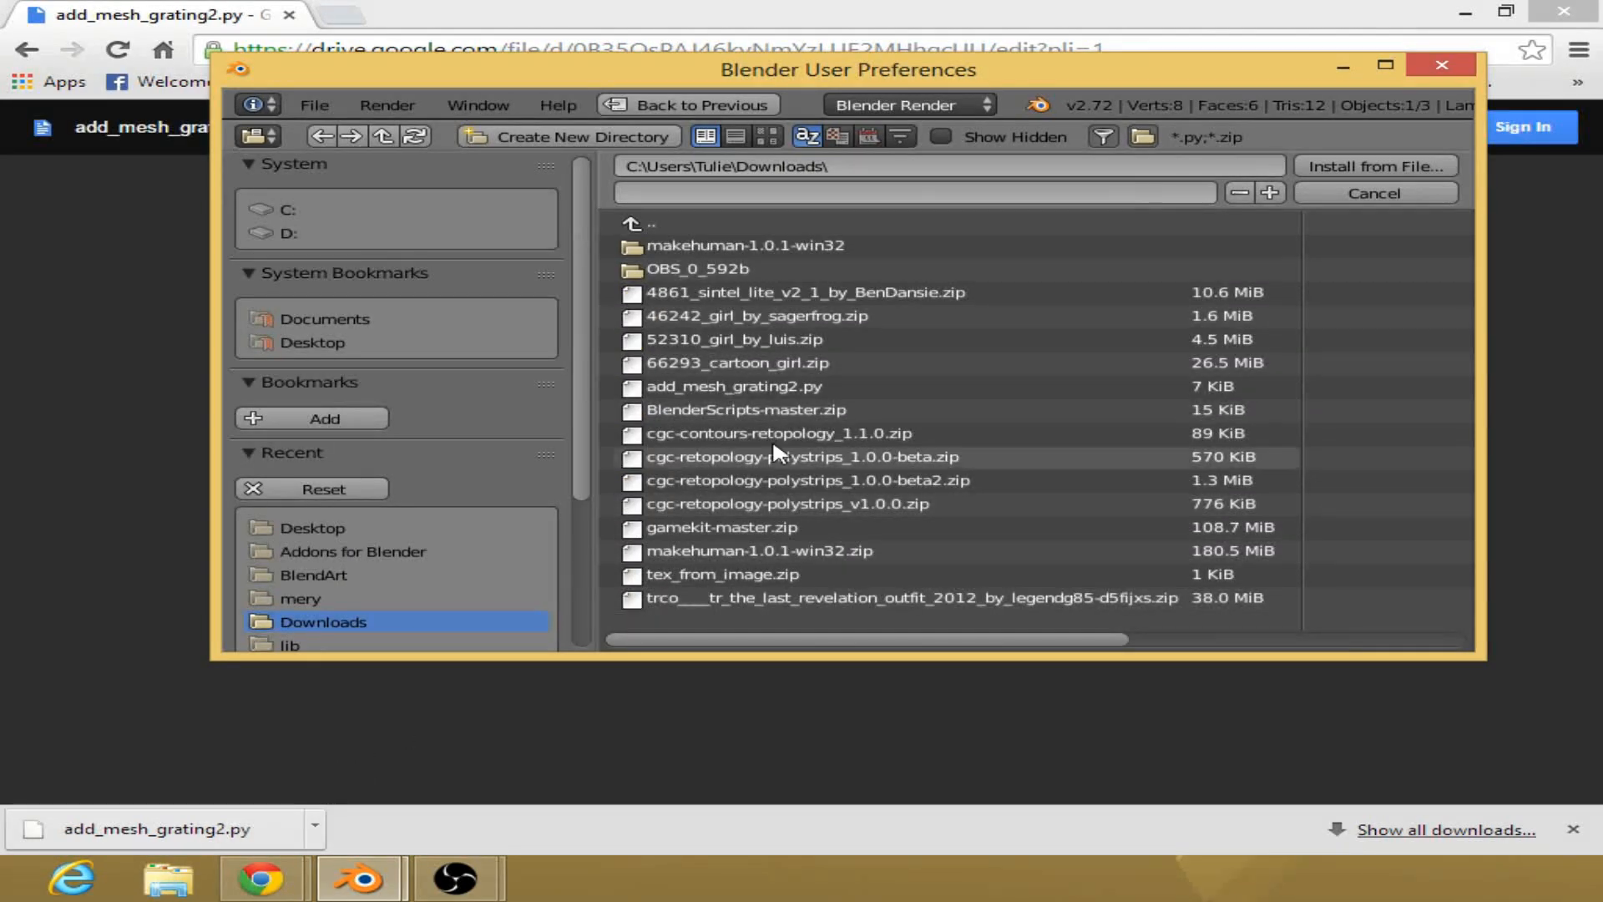
click(759, 384)
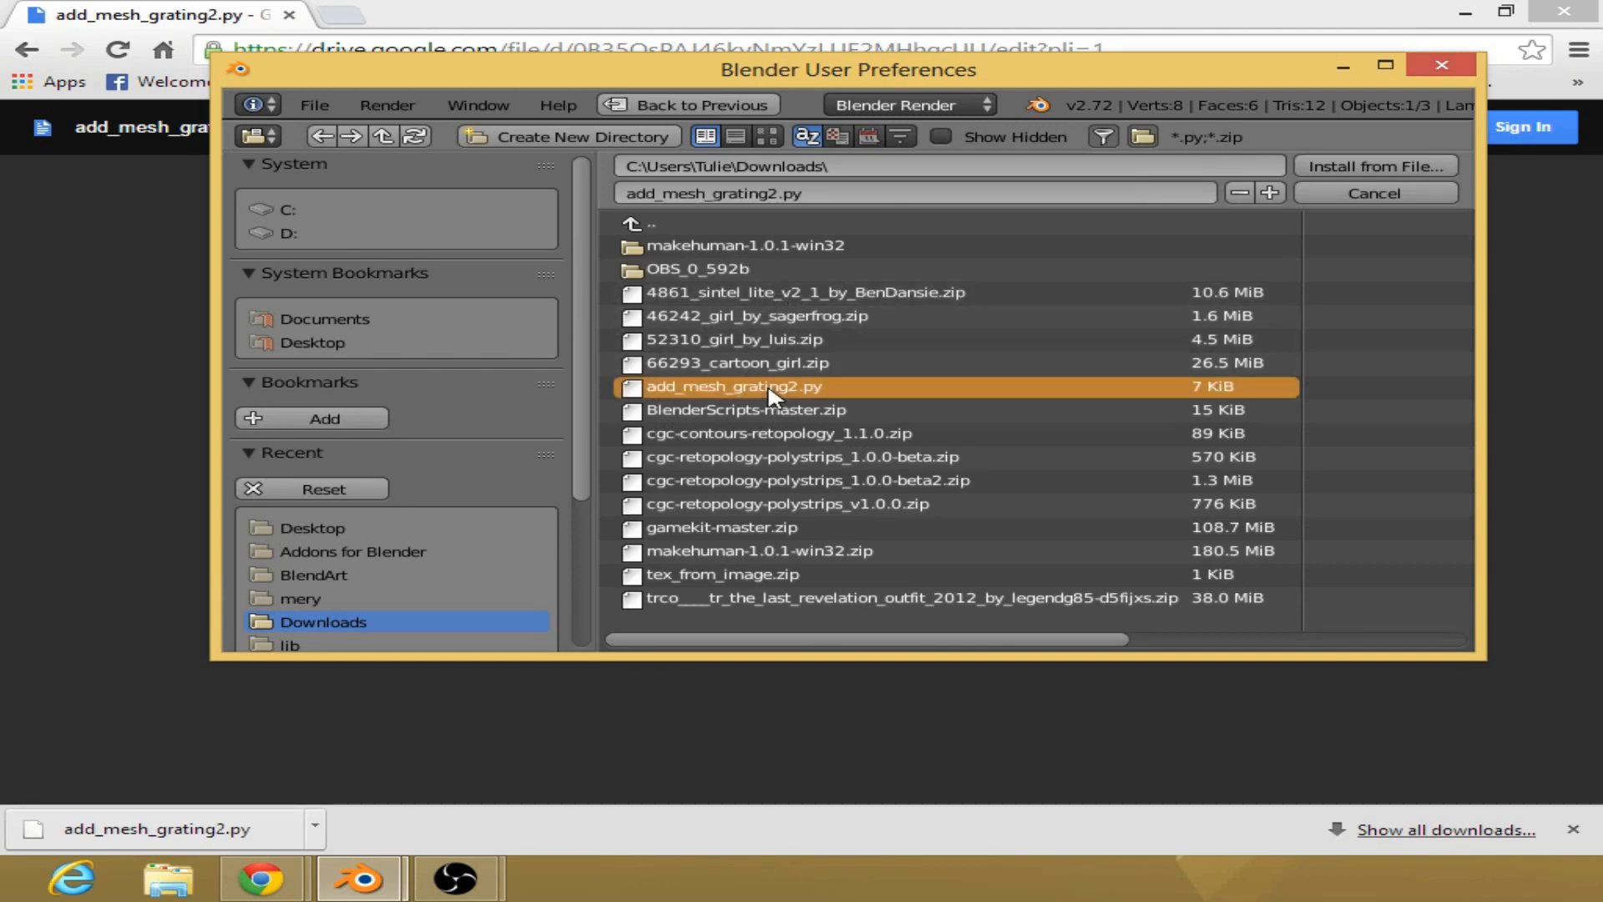
click(1336, 168)
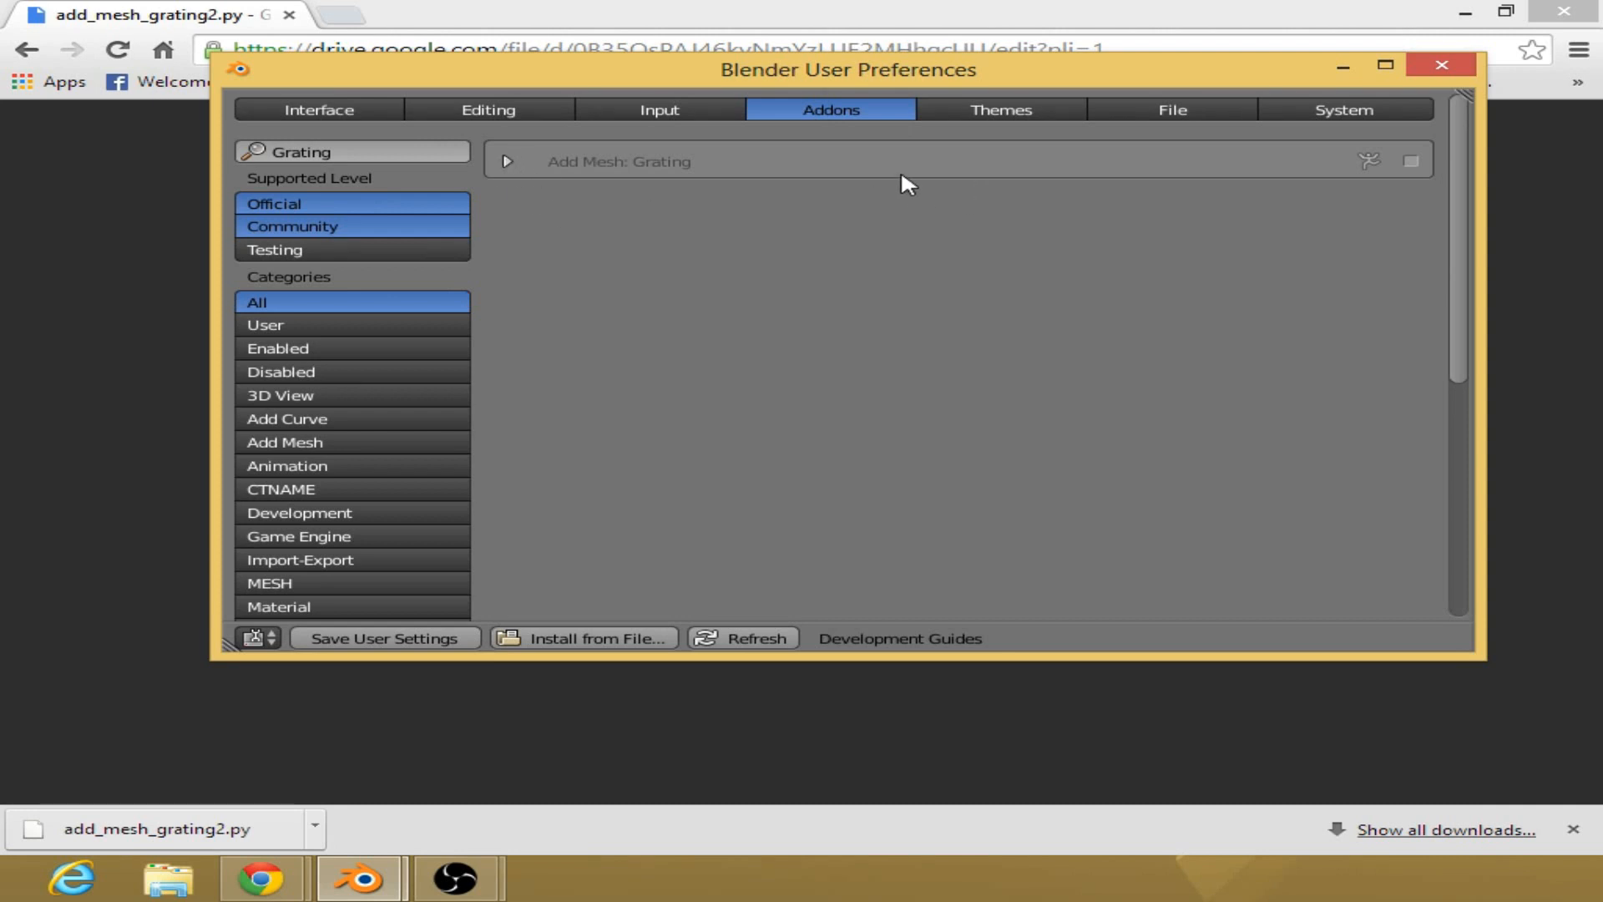
Step: Expand and collapse the Grating add-on's details, and switch the add-on on and off again
click(509, 161)
click(509, 160)
click(509, 161)
click(510, 161)
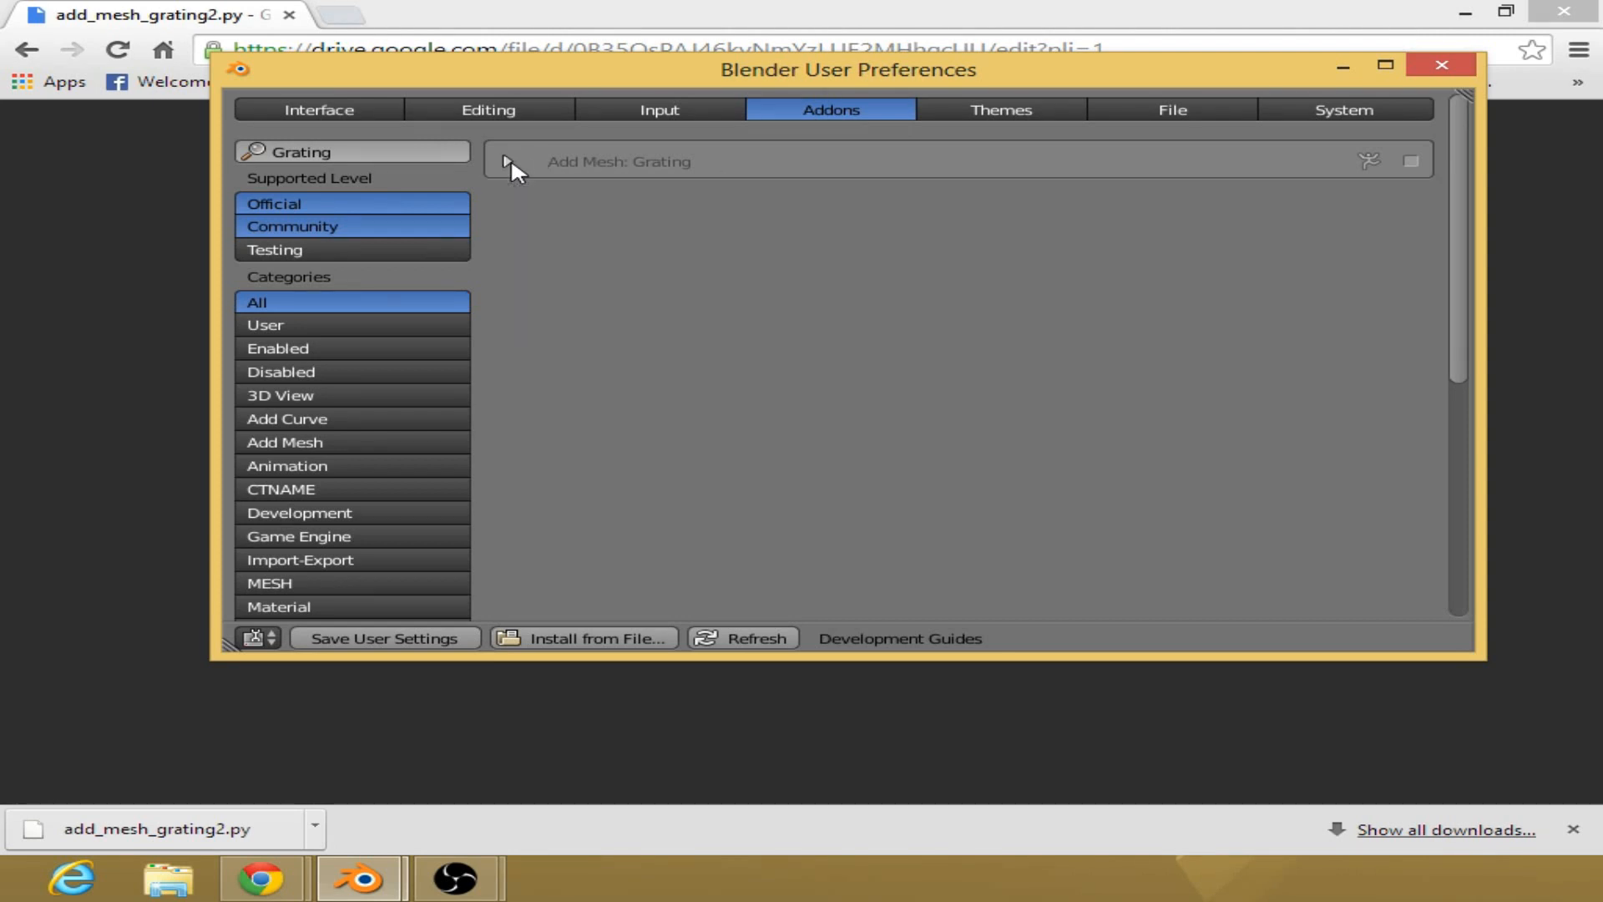
click(1411, 161)
click(1411, 161)
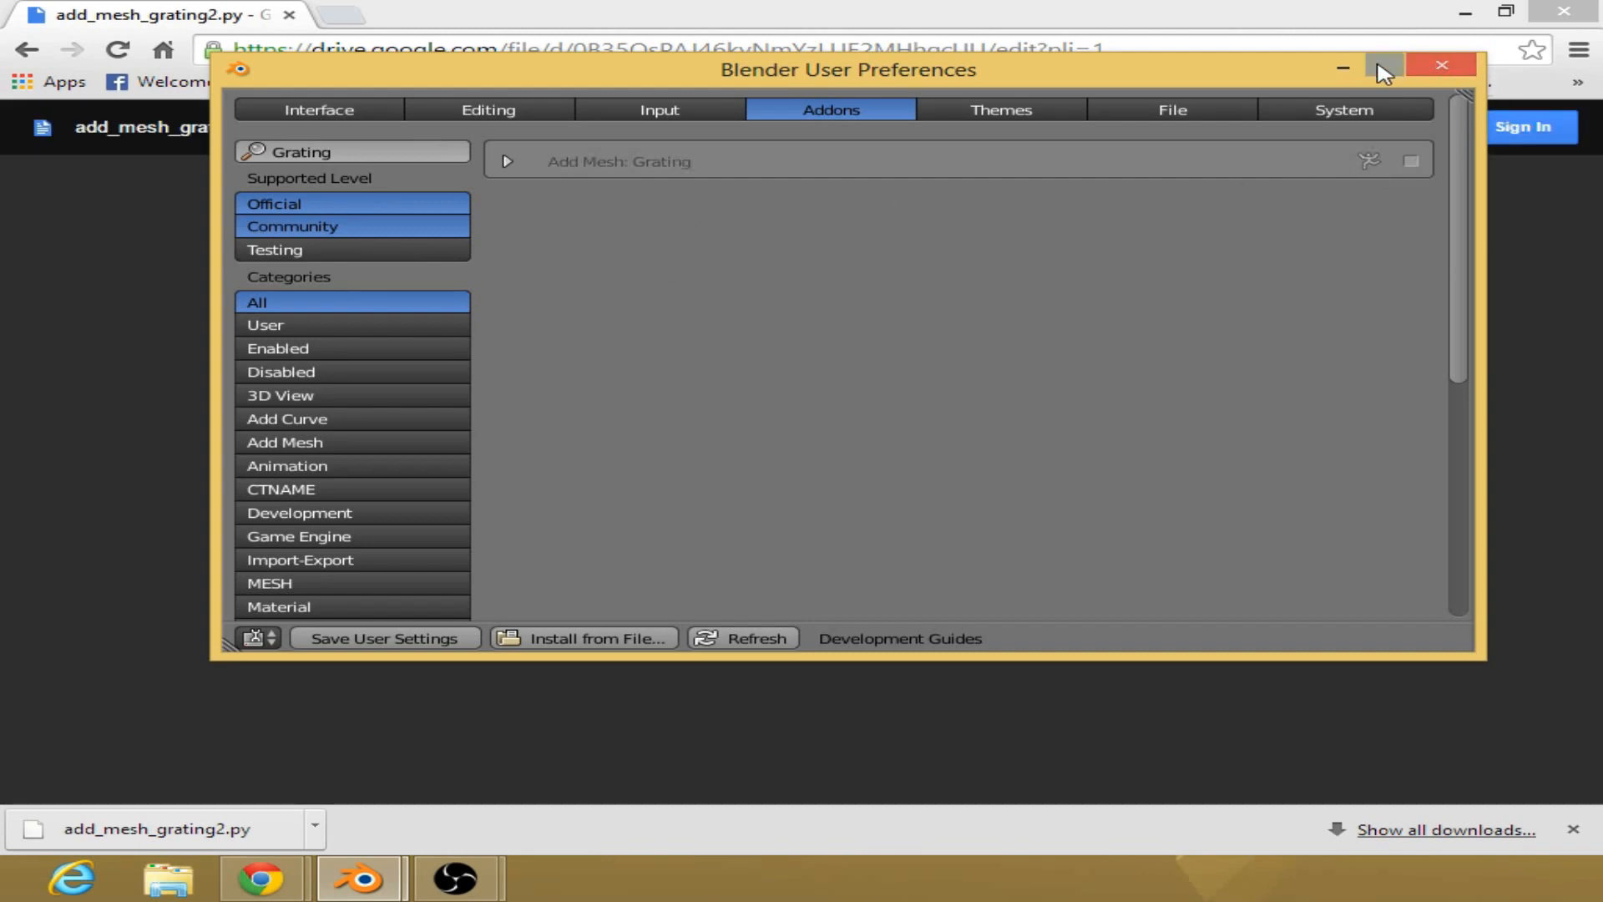
Step: Minimize the Blender User Preferences window and go back in the browser to the Pocket Mesh Maker post on Blender Addon List
click(1343, 65)
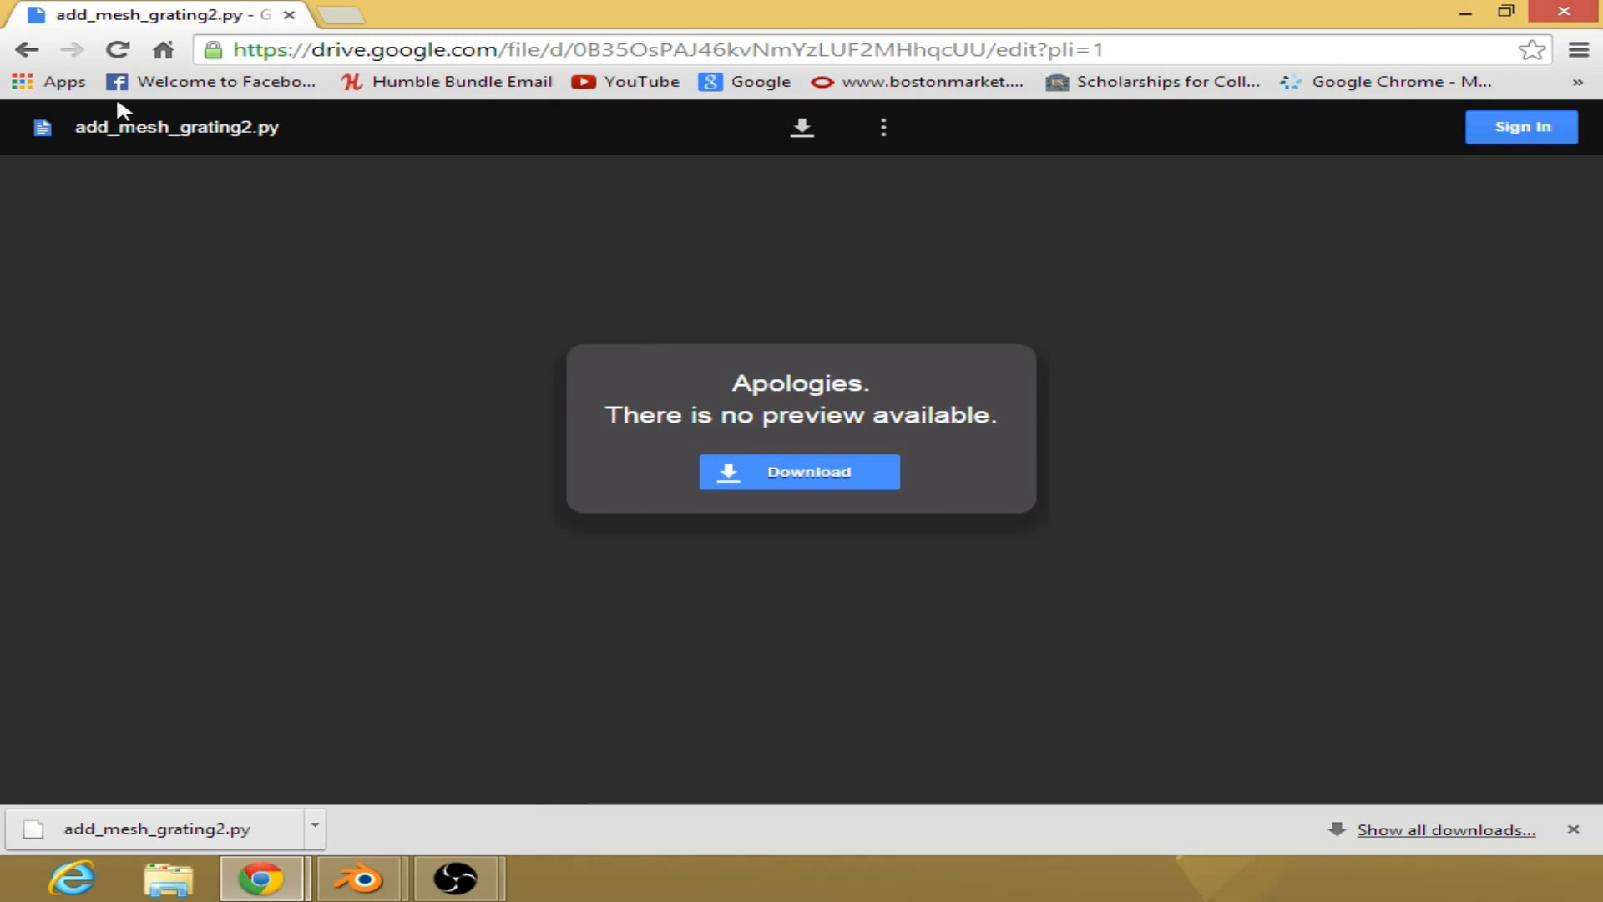
click(27, 49)
scroll(739, 466, down, 4)
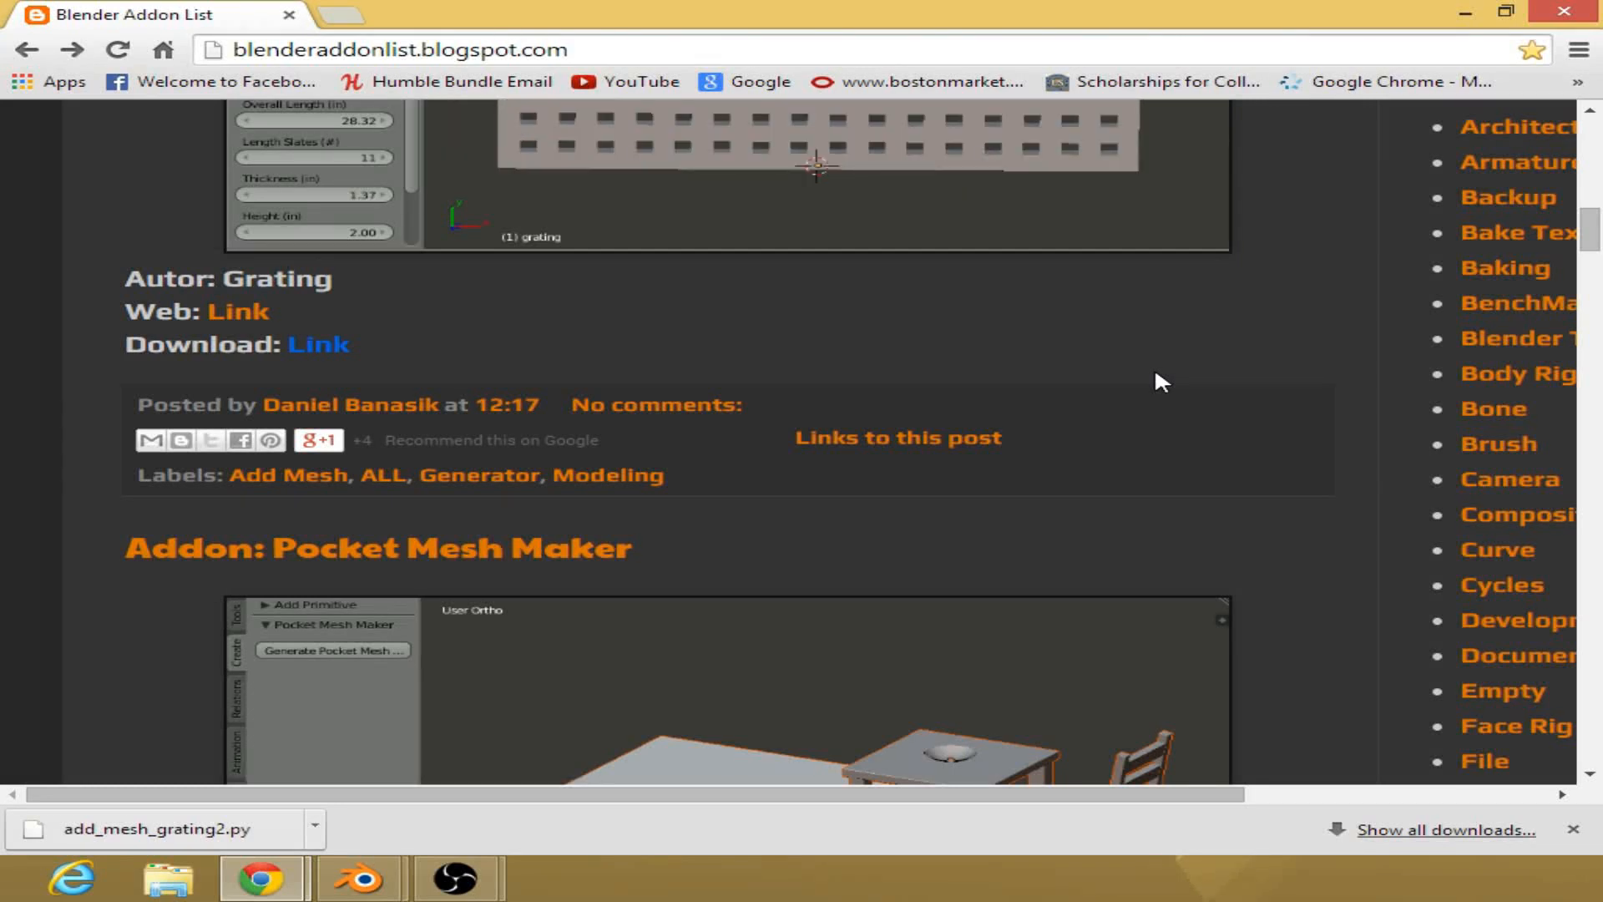
scroll(1149, 372, down, 6)
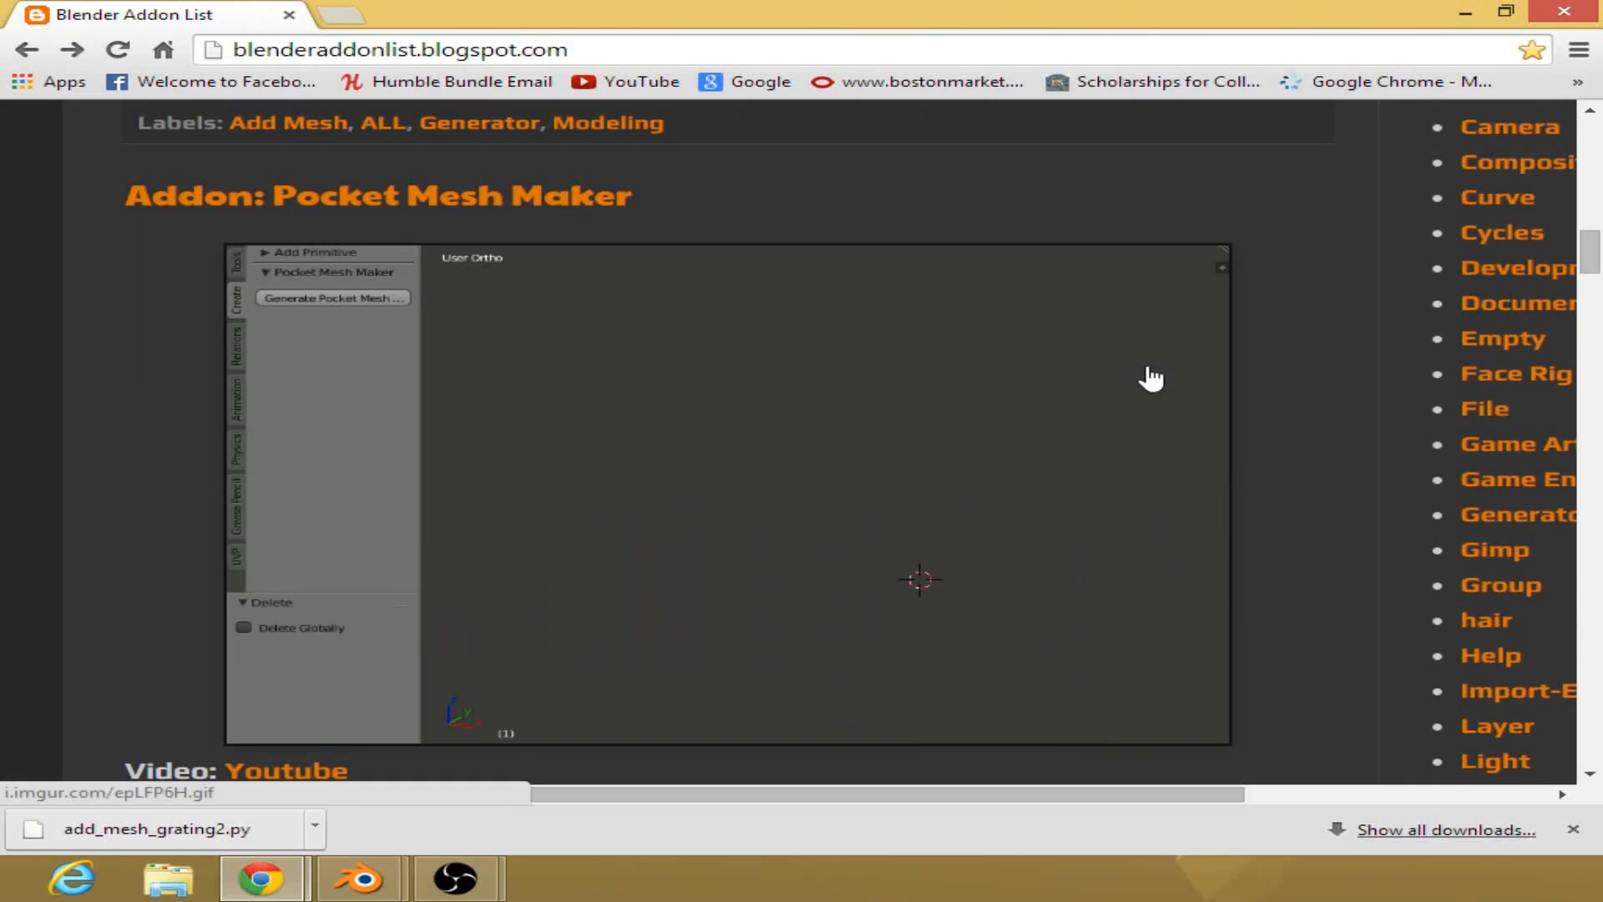
Step: Look through the Pocket Mesh Maker ver.1.5 web page linked in the post and return to the add-on list
click(243, 602)
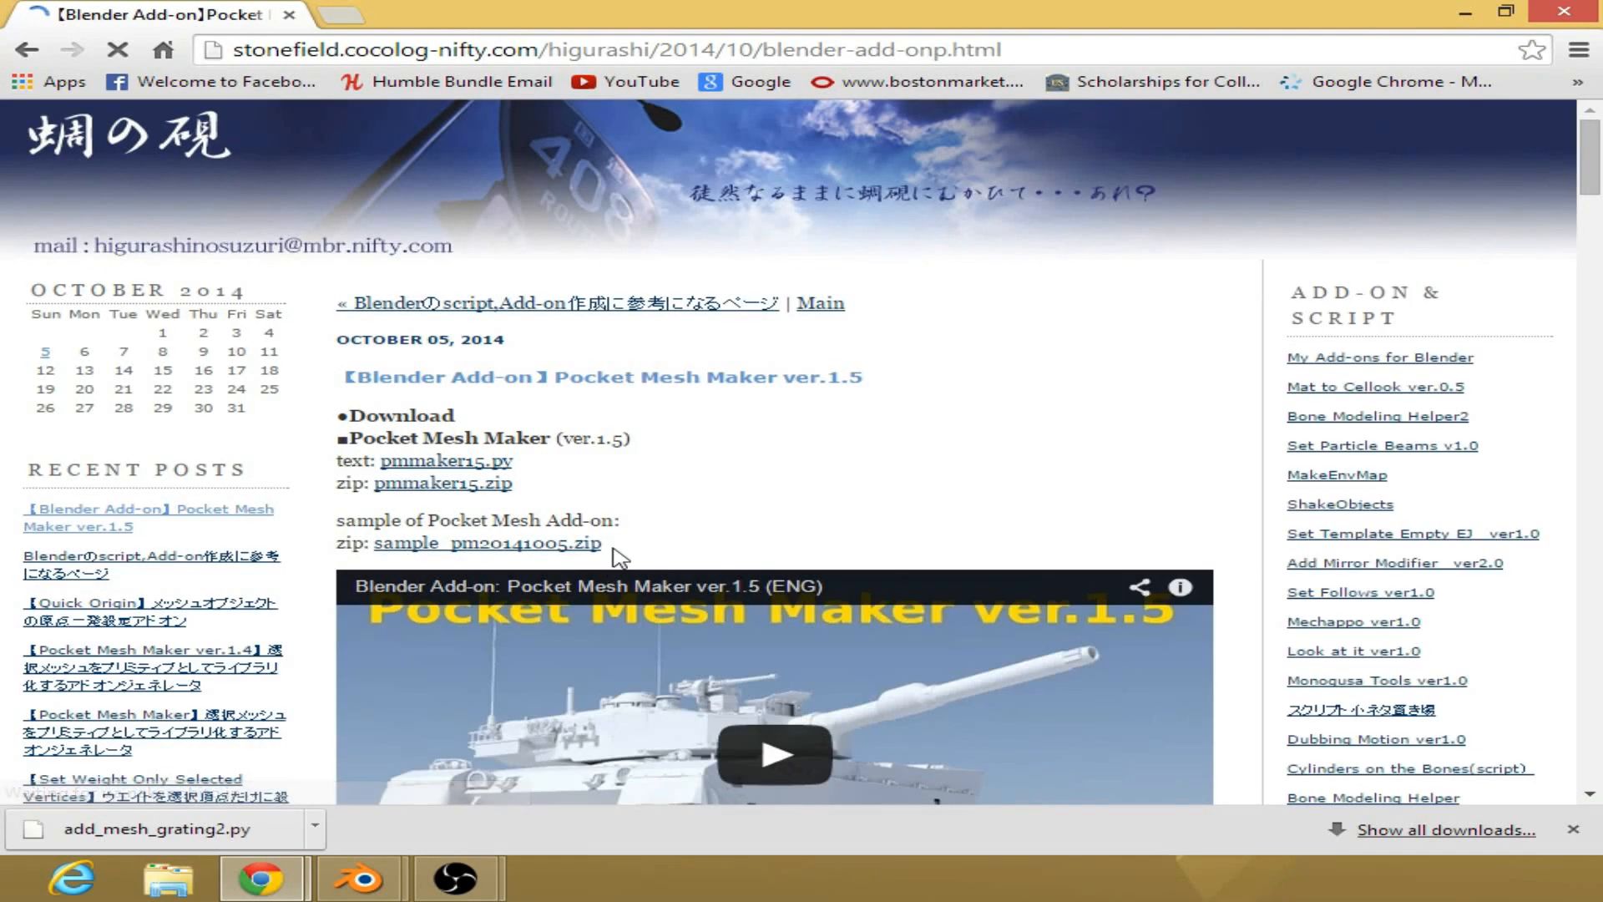
scroll(618, 484, down, 5)
scroll(507, 409, up, 4)
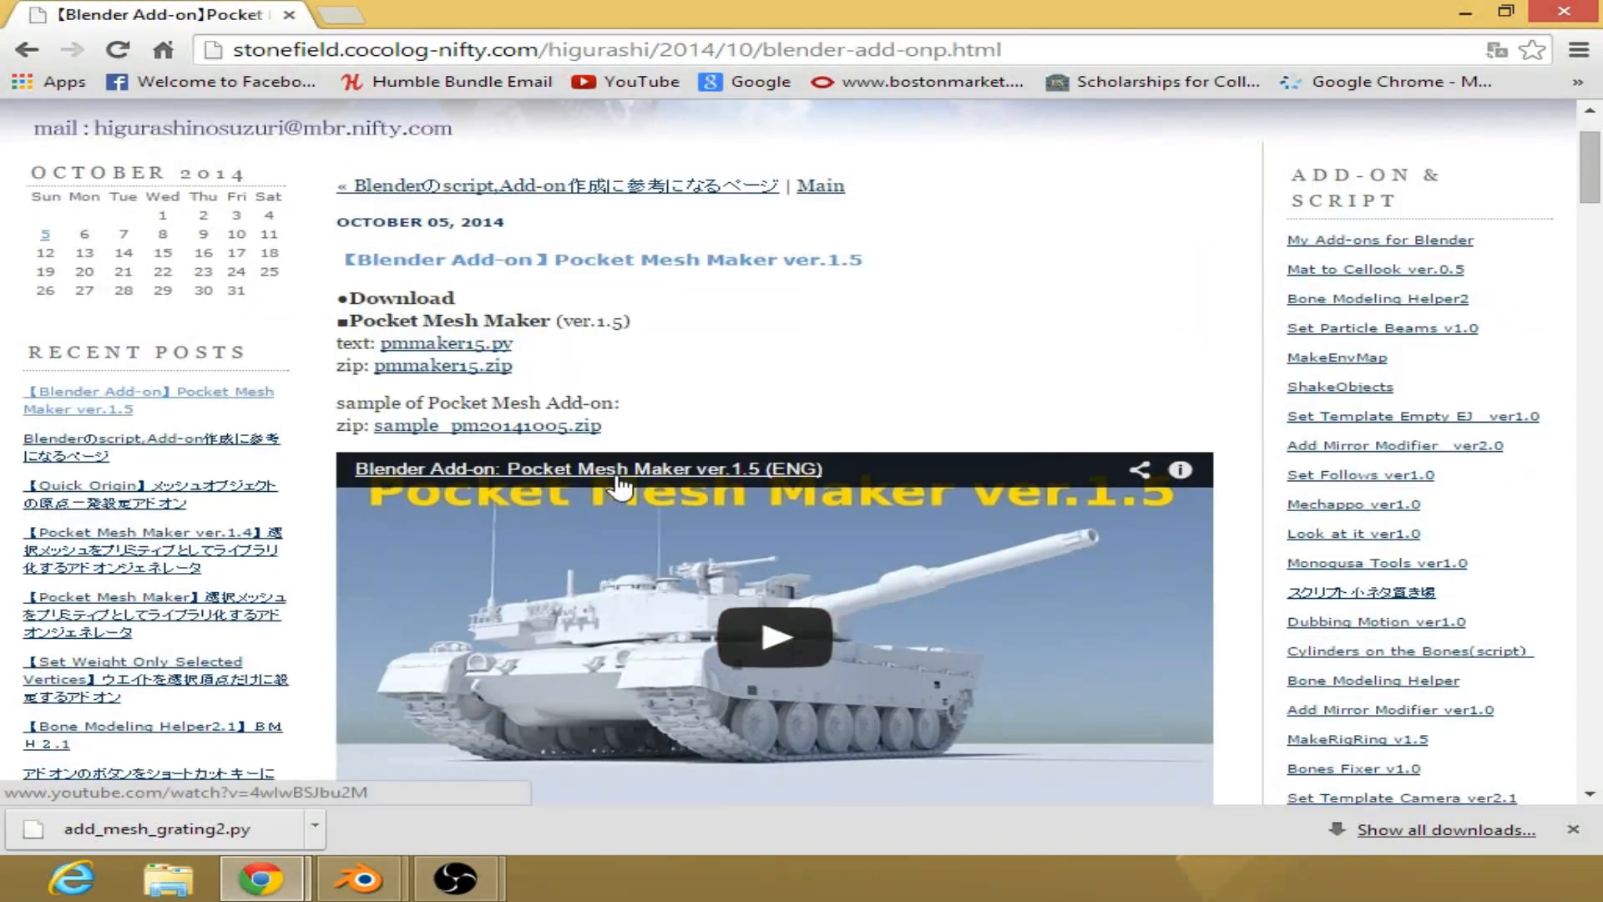
scroll(507, 409, up, 2)
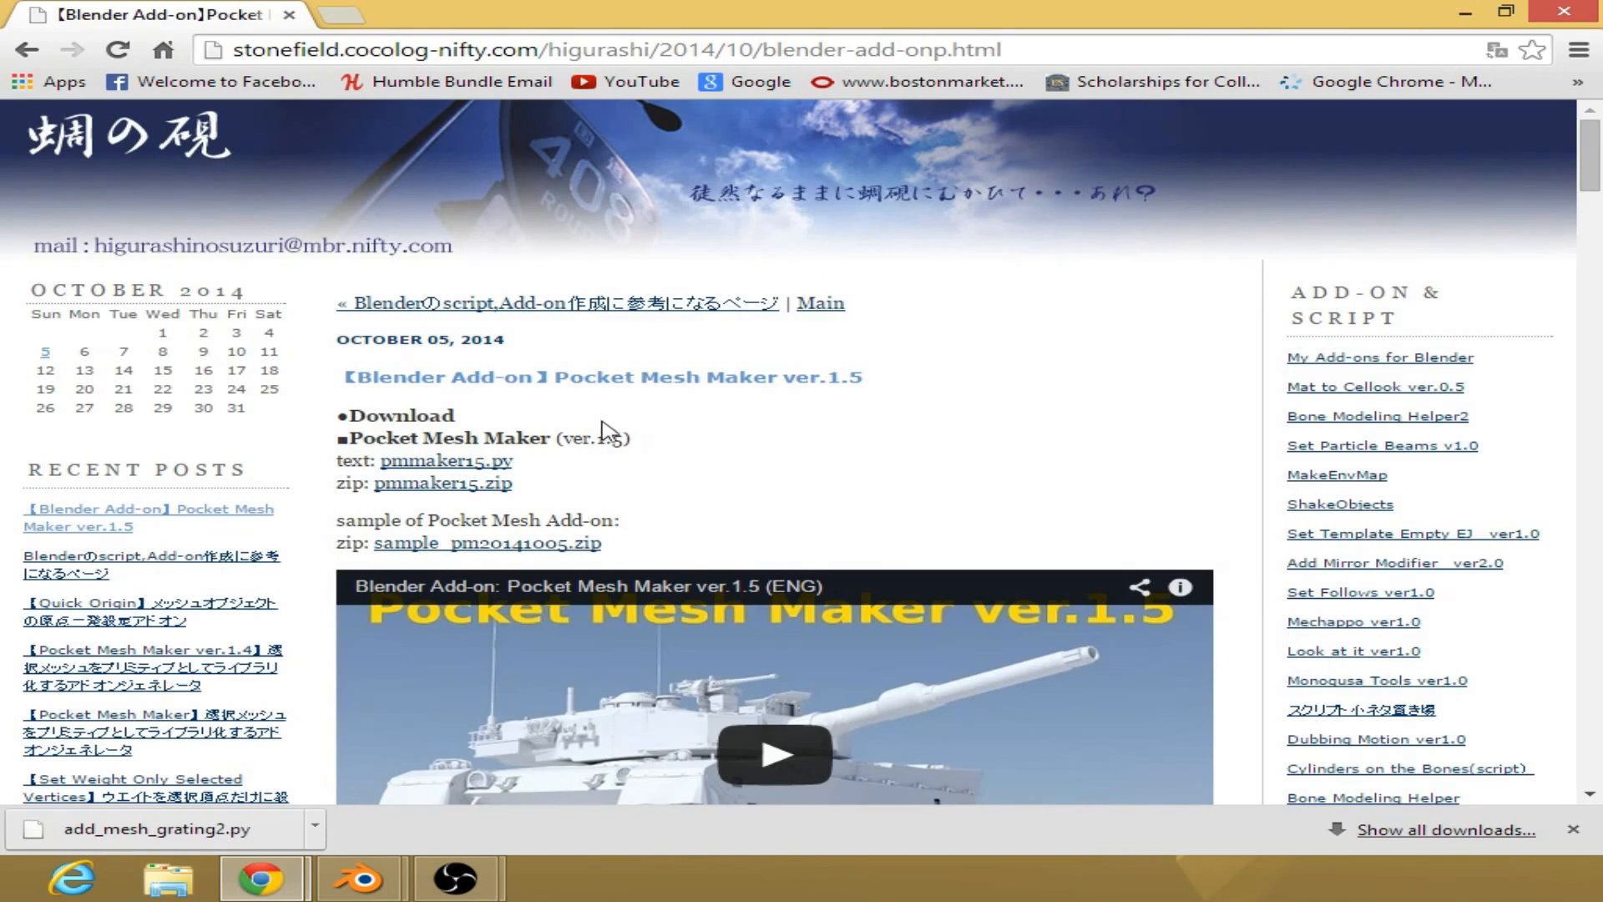
scroll(615, 430, down, 7)
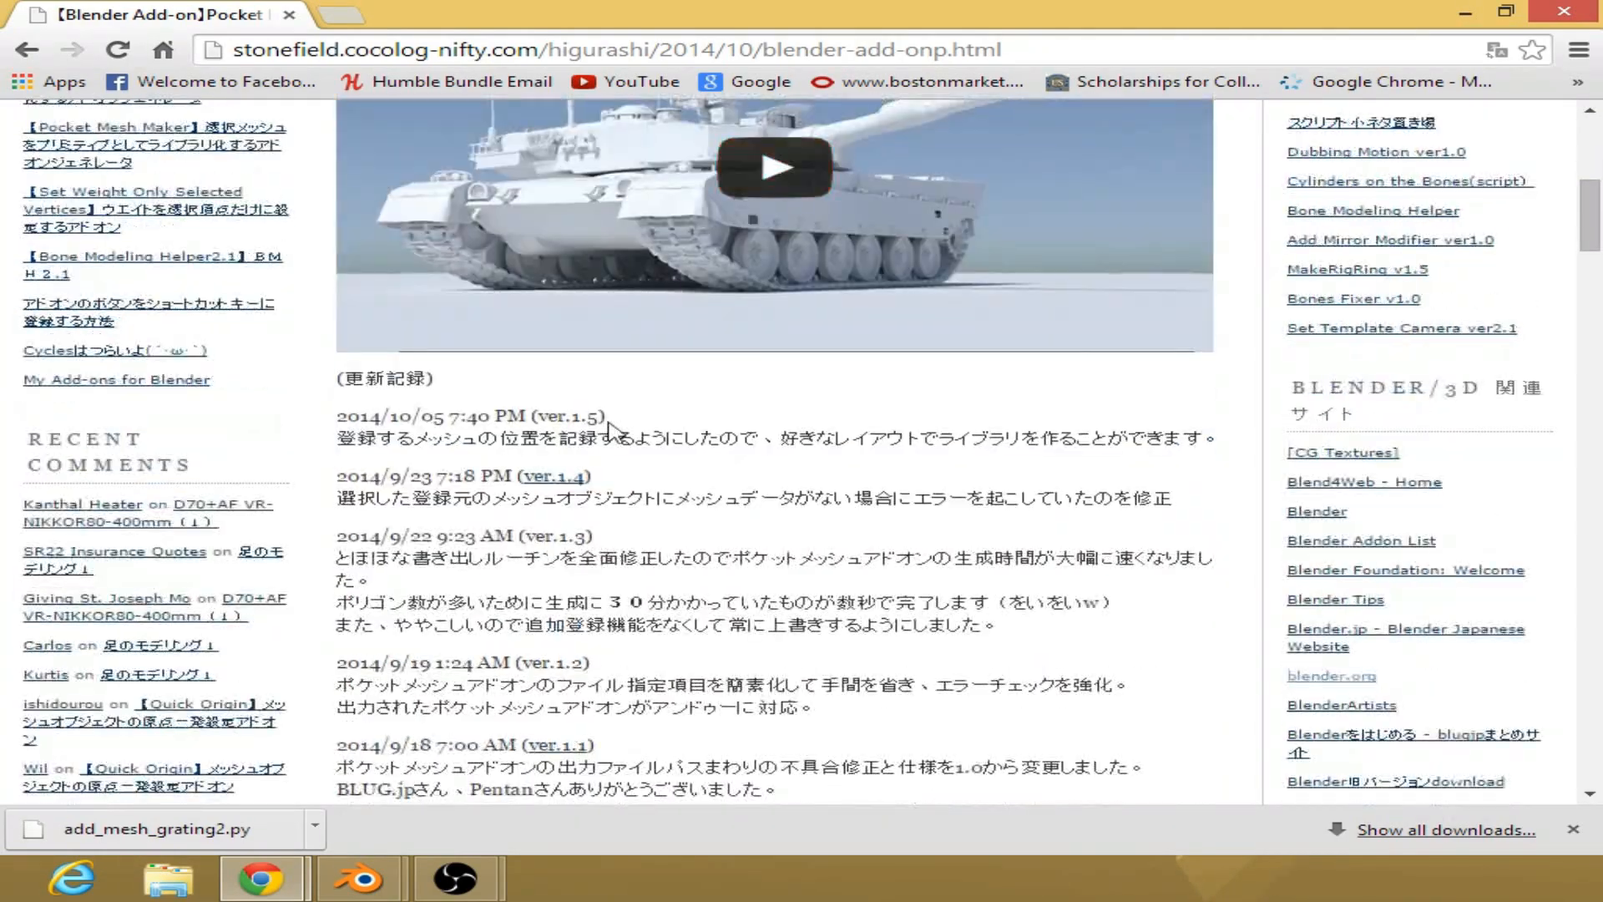
scroll(615, 430, down, 3)
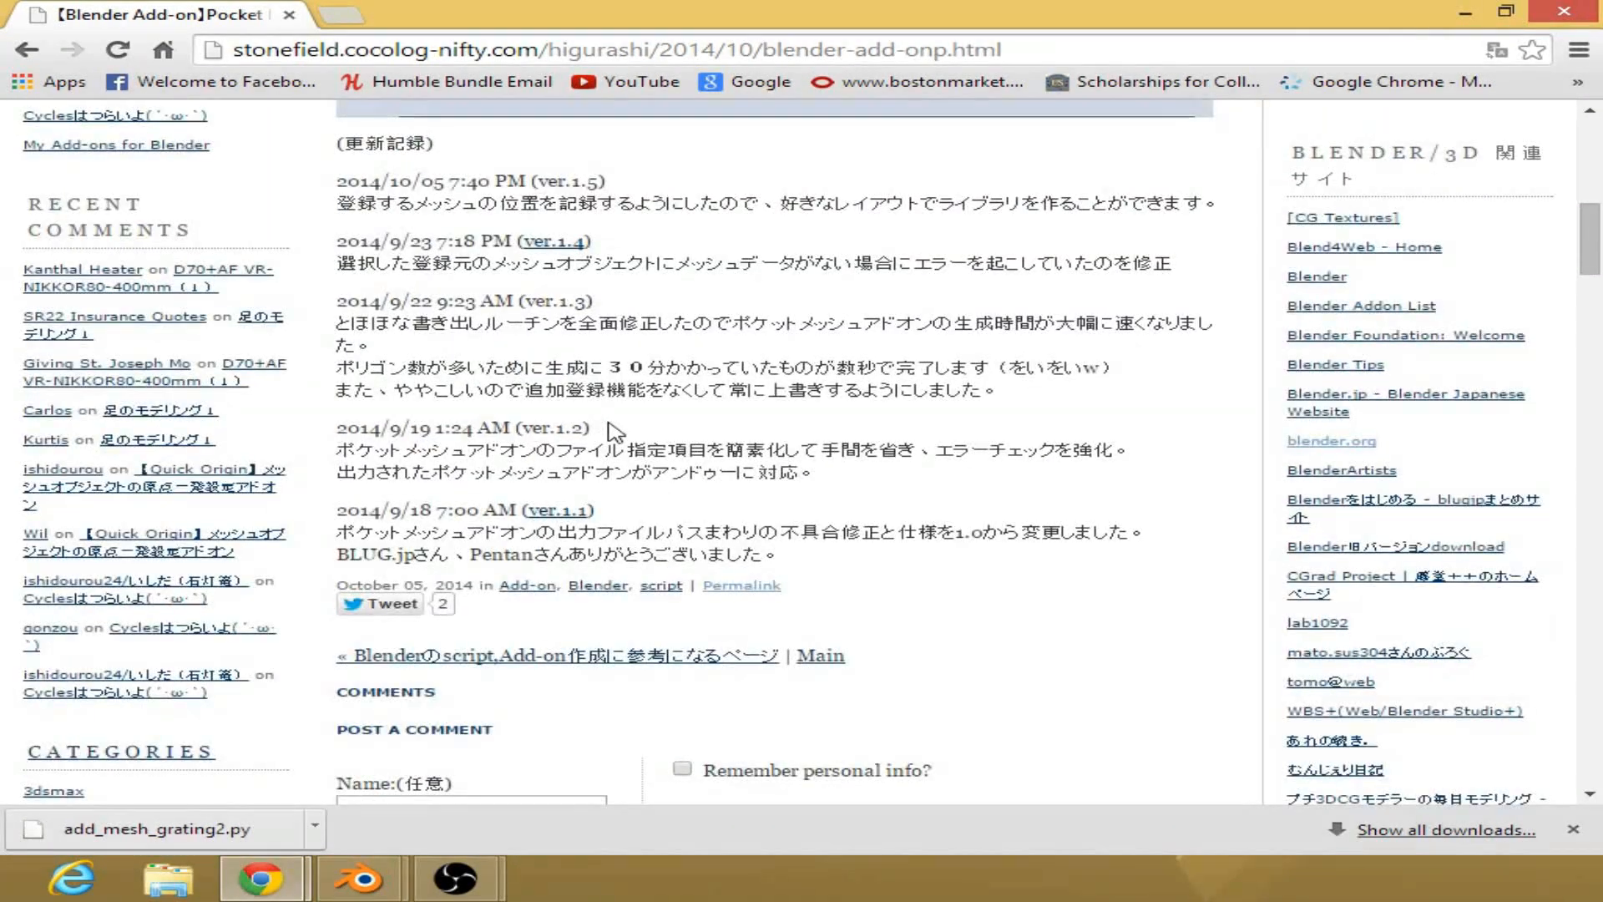
scroll(615, 430, up, 10)
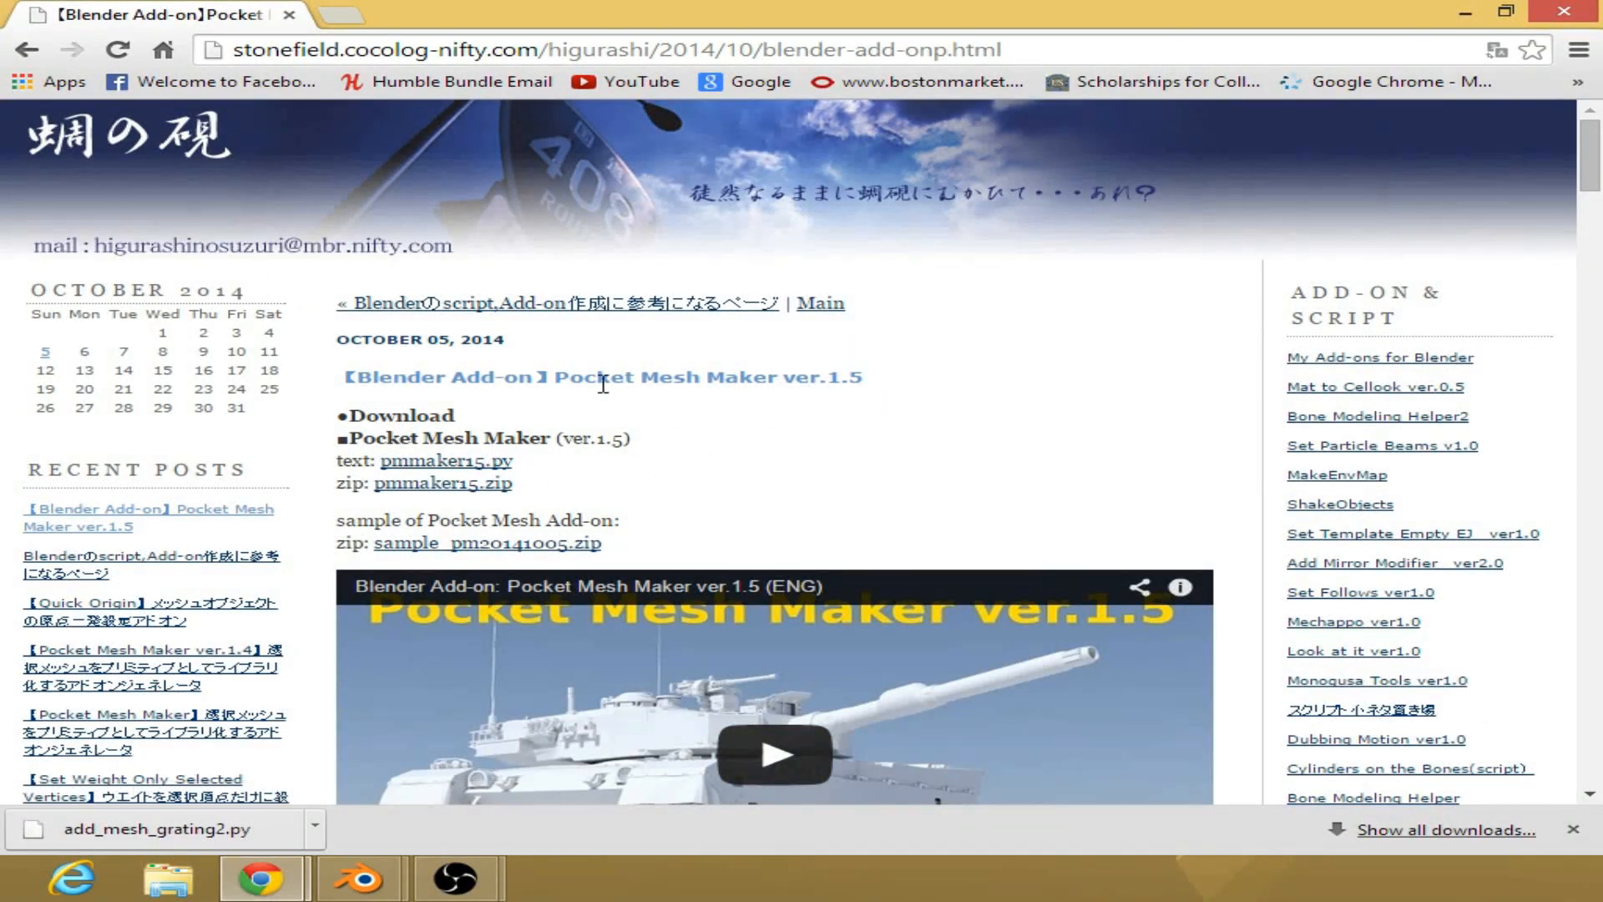
click(27, 50)
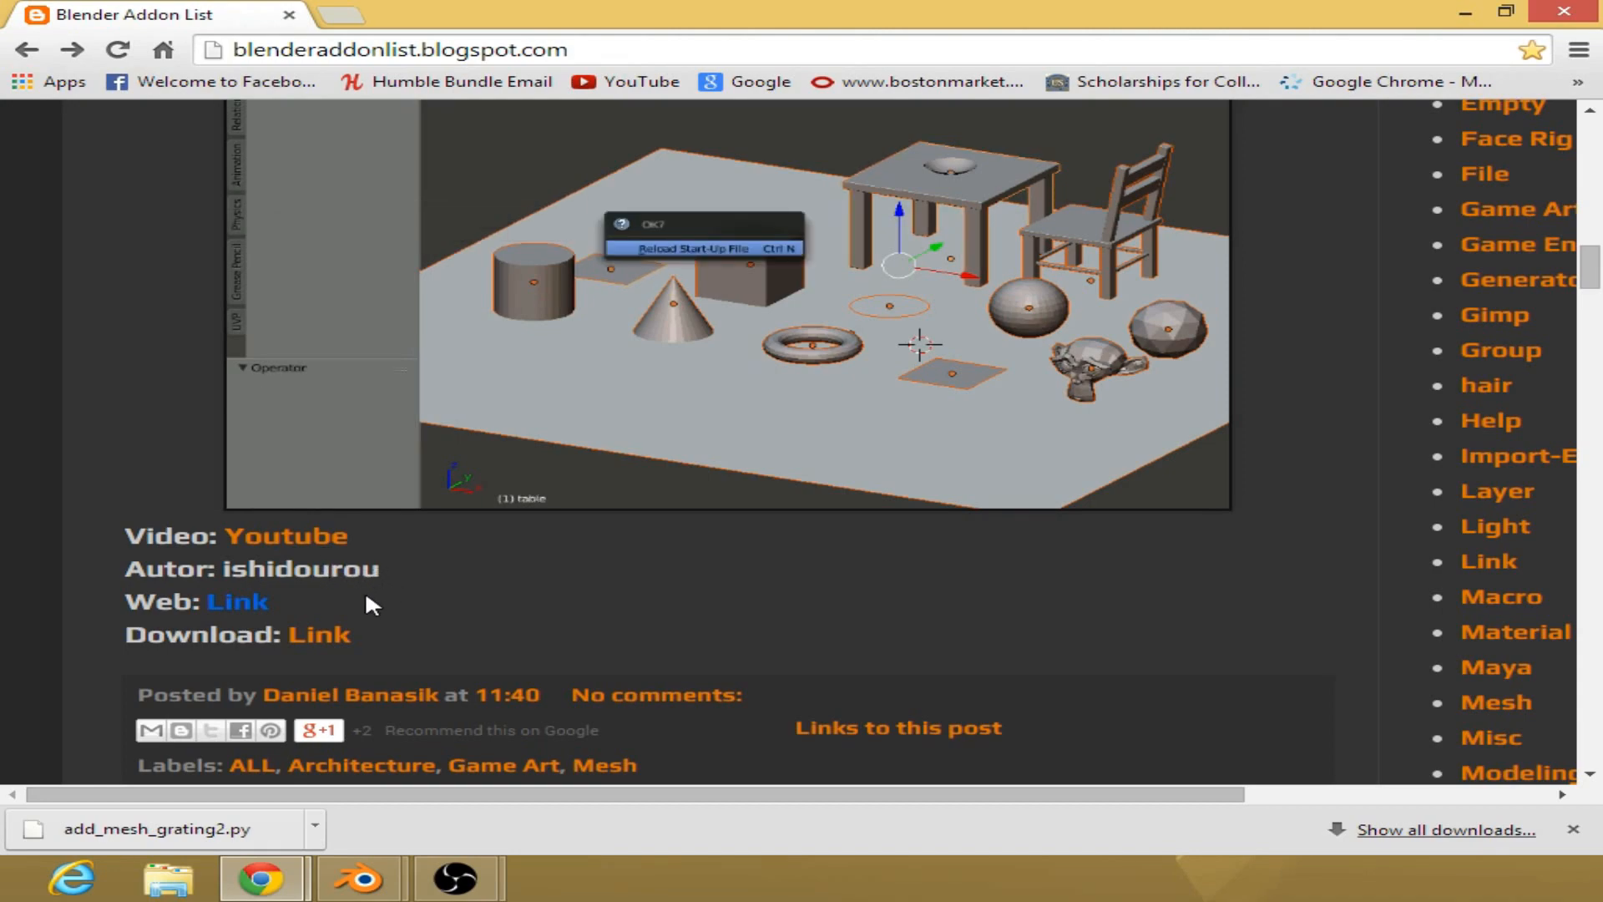
Step: Open the Pocket Mesh Maker post's download link and copy the entire pmmaker15.py script
click(330, 639)
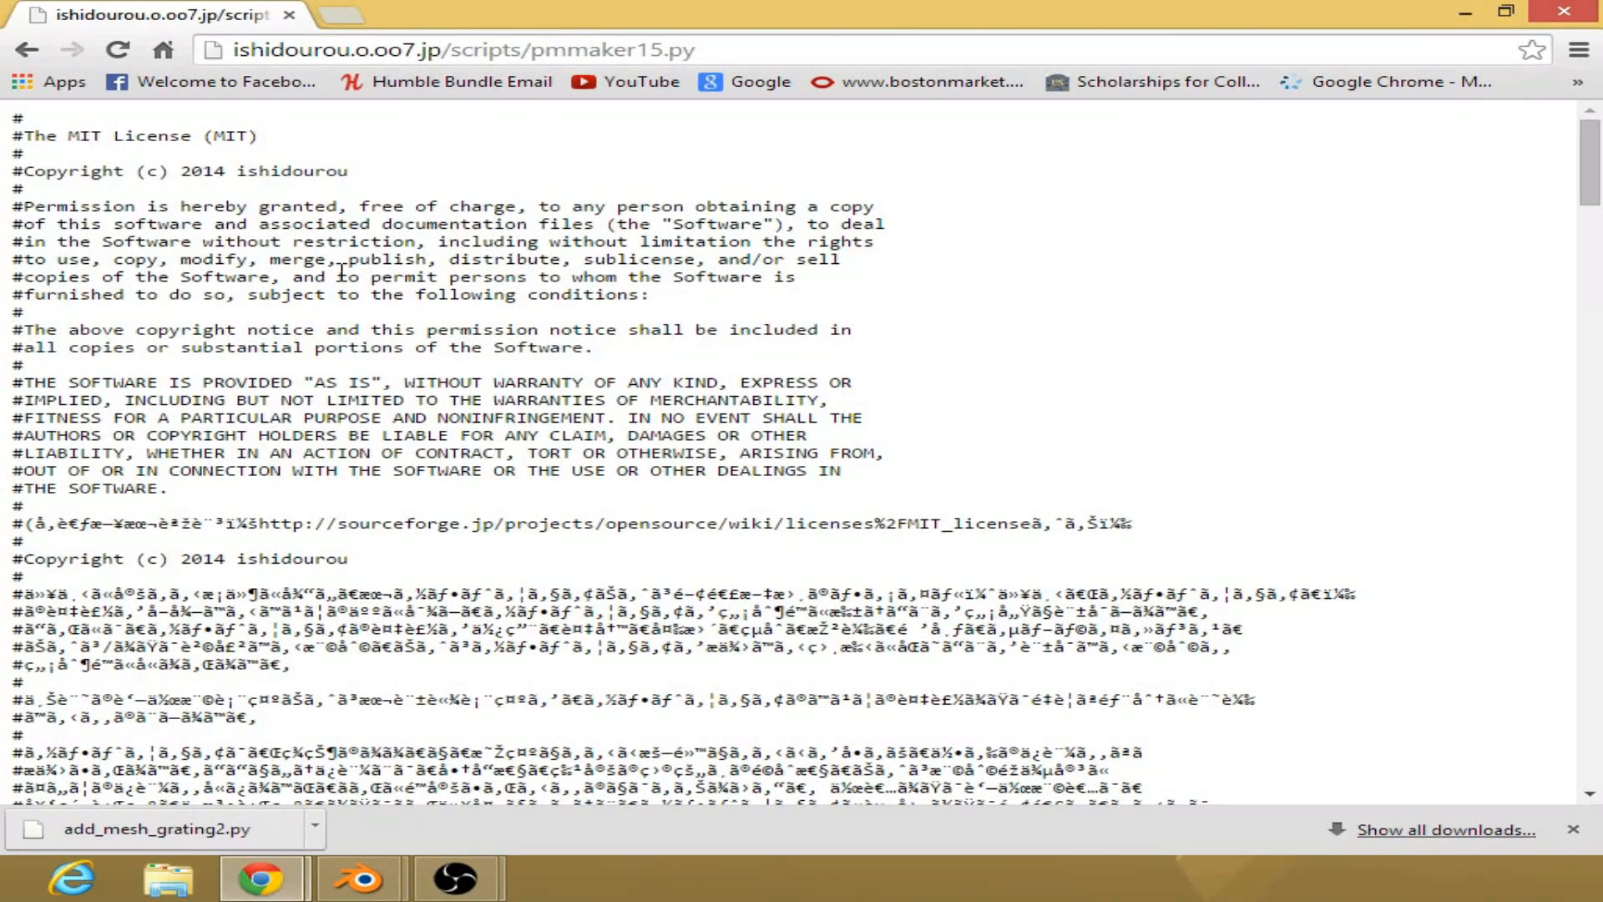
scroll(383, 302, down, 15)
scroll(383, 299, up, 14)
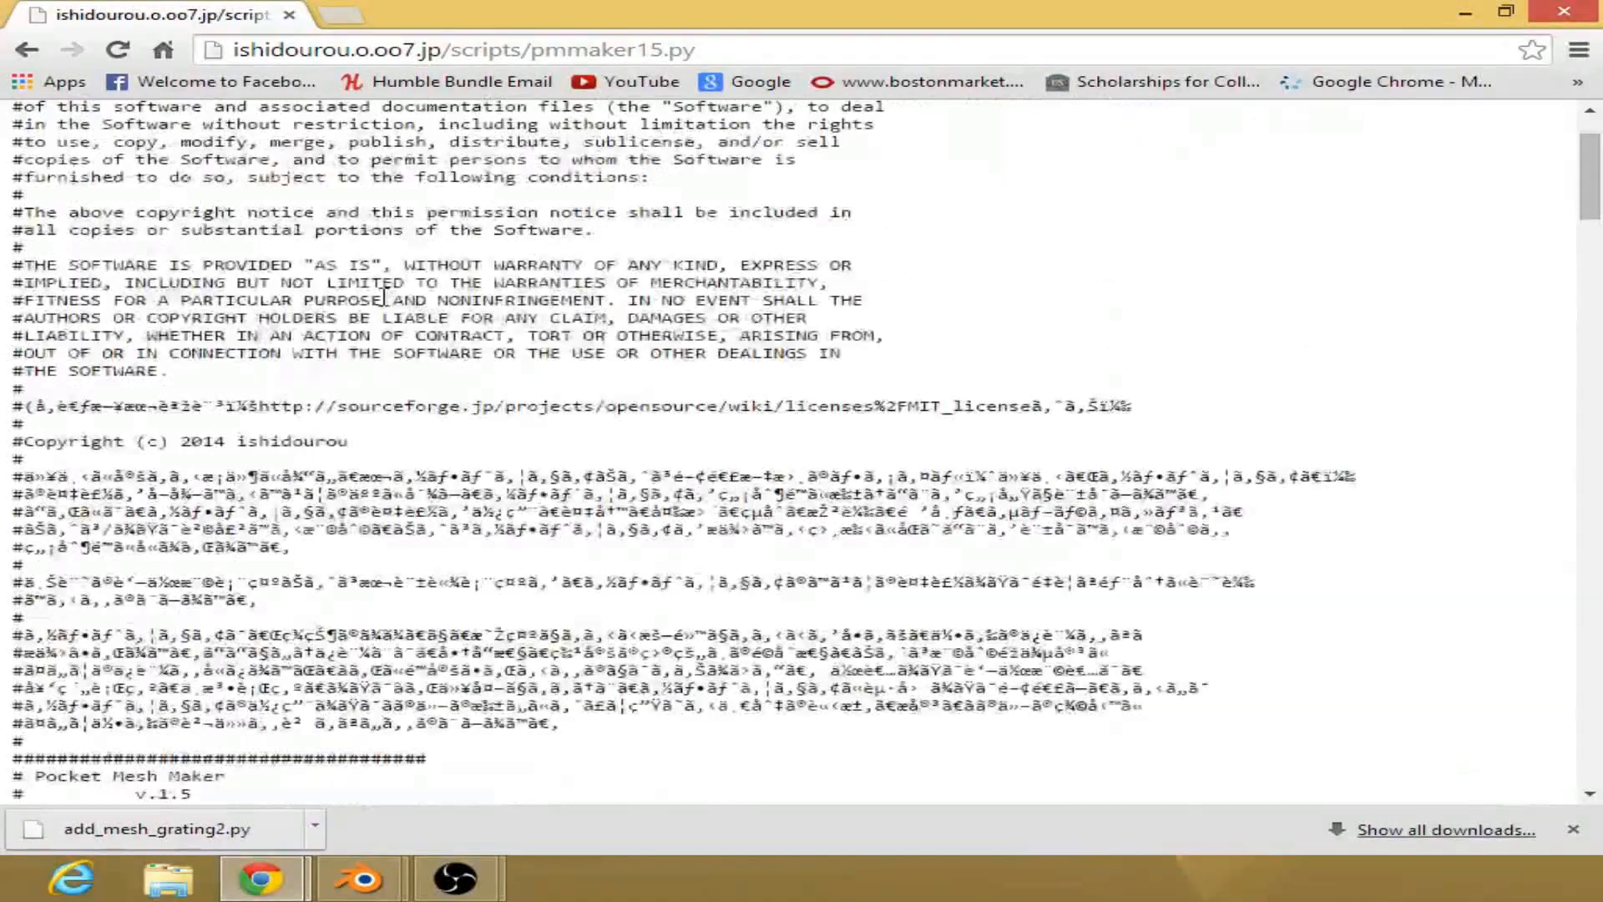
scroll(383, 298, up, 2)
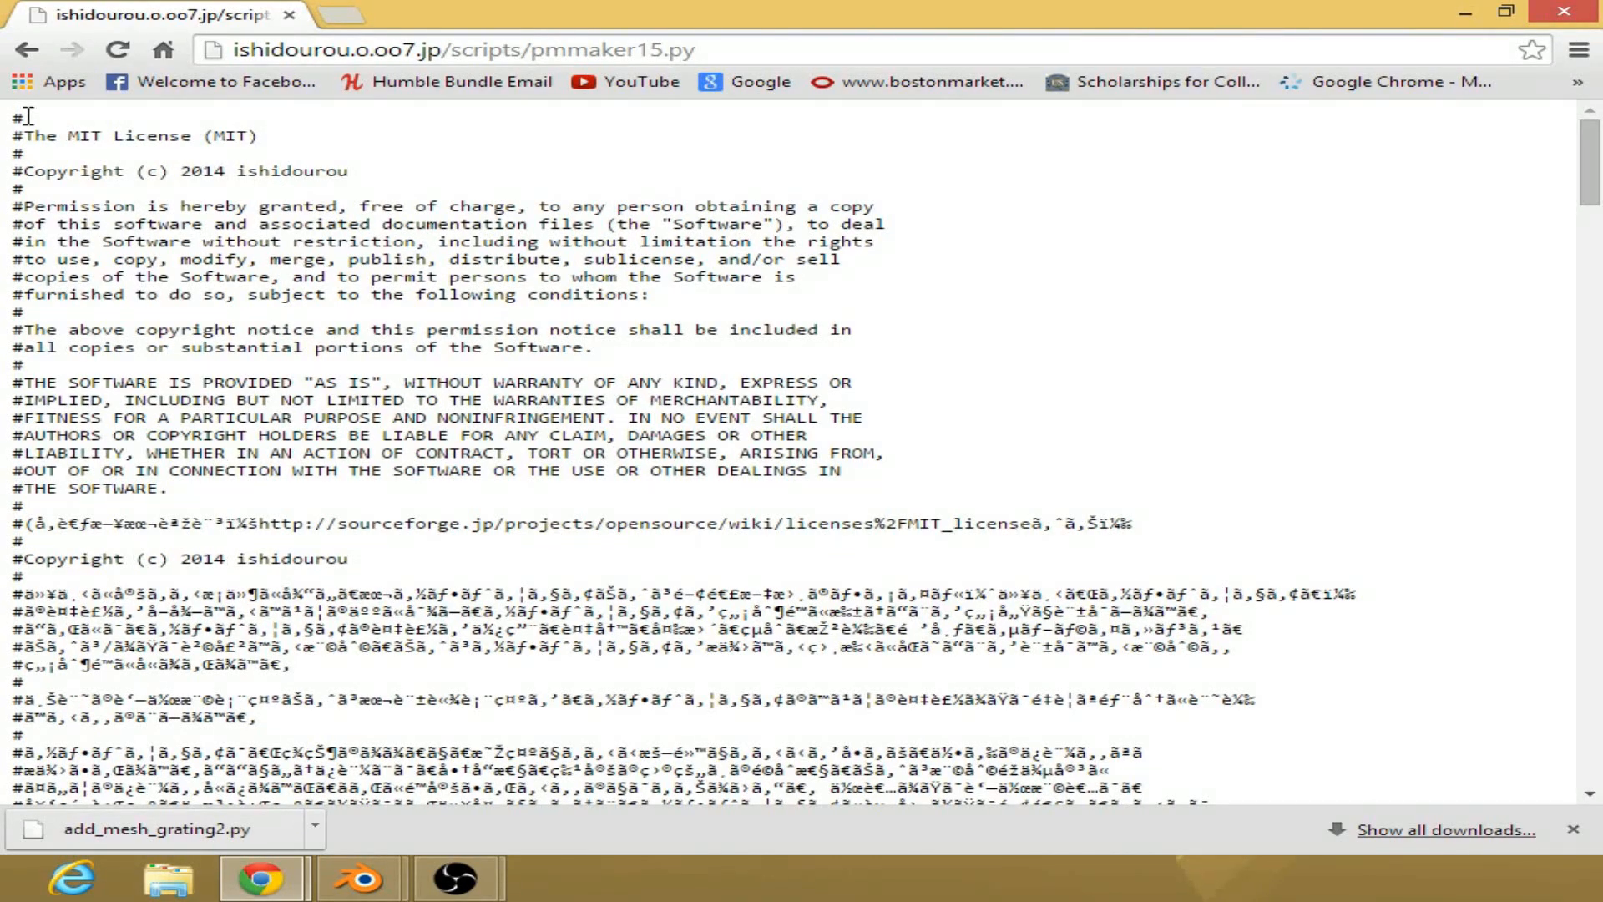
drag(27, 115, 371, 559)
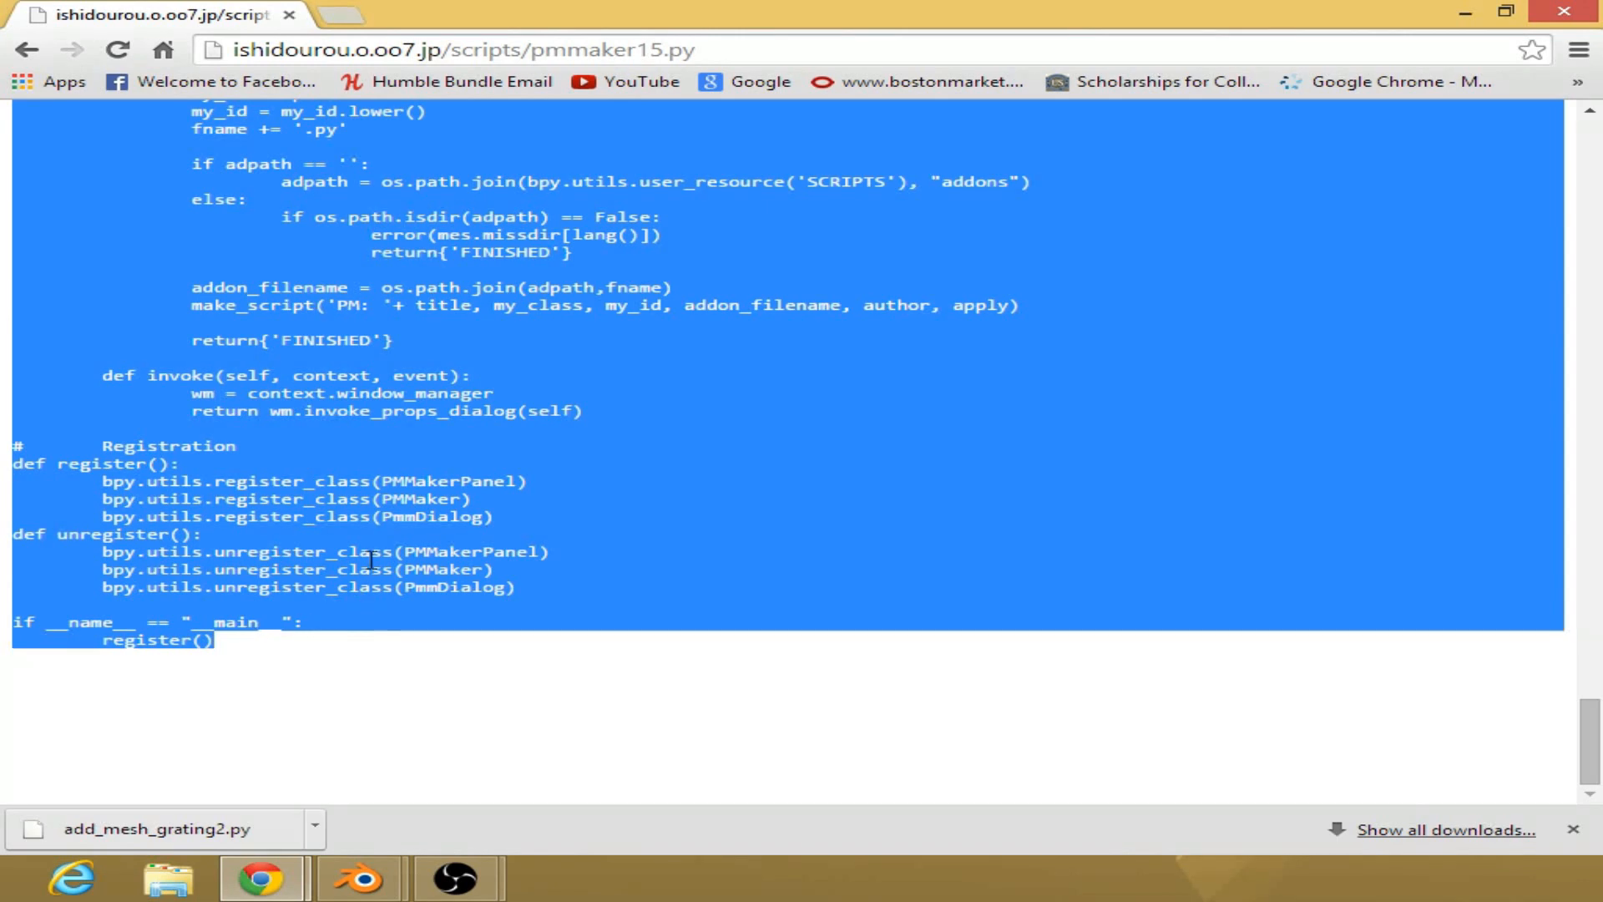
right_click(372, 555)
click(412, 572)
Step: Switch to the main Blender window and change the 3D View area to the Text Editor
click(361, 878)
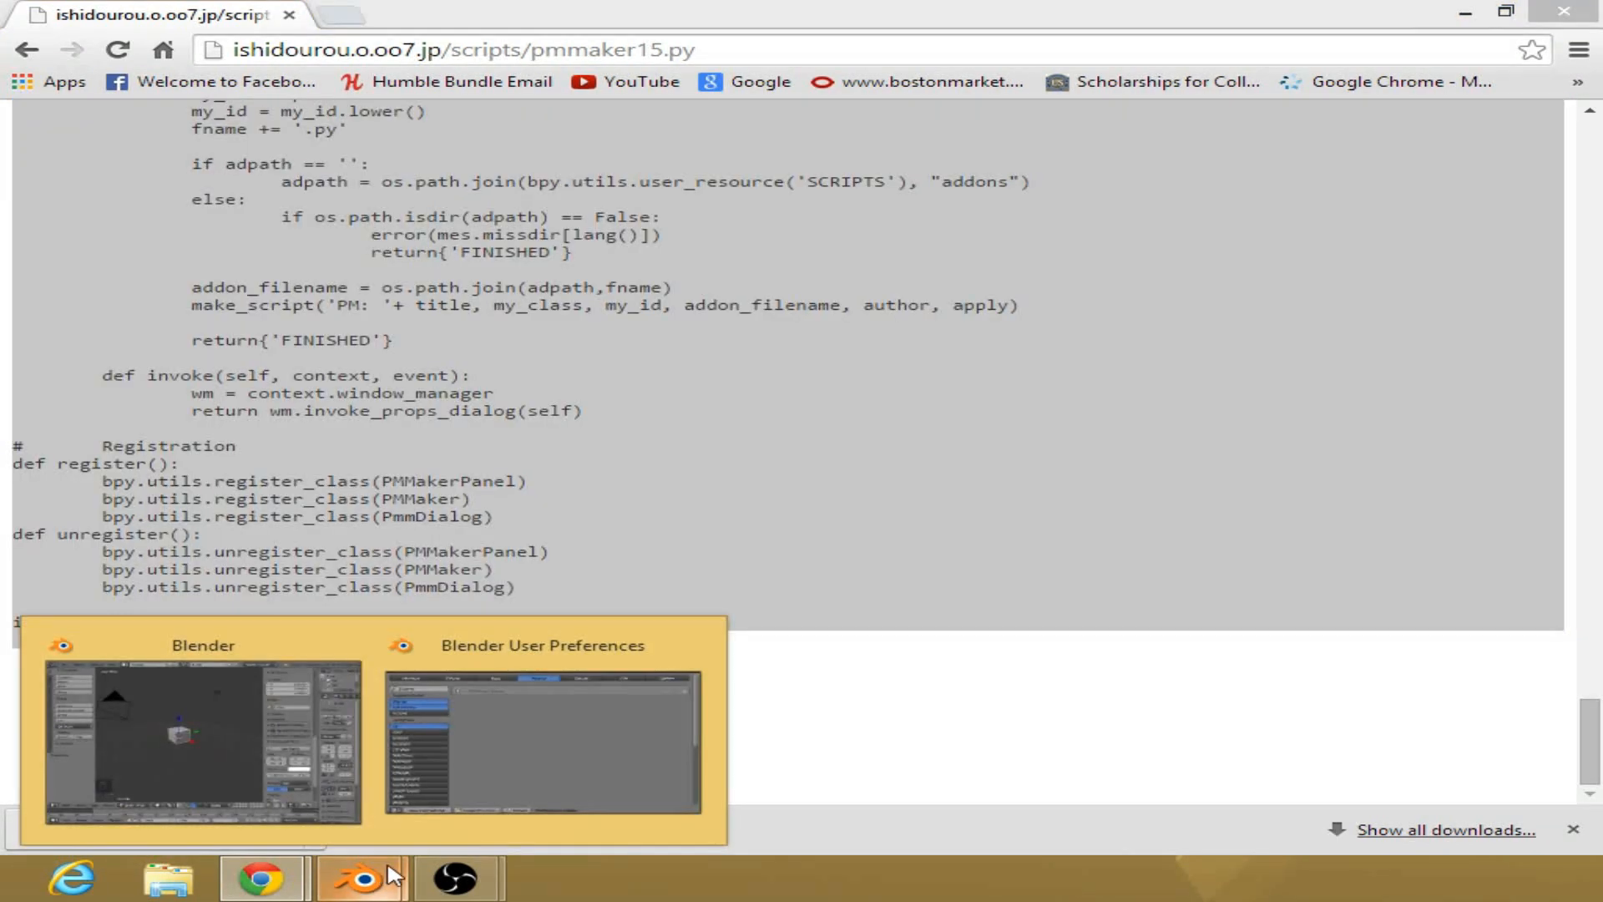
click(300, 715)
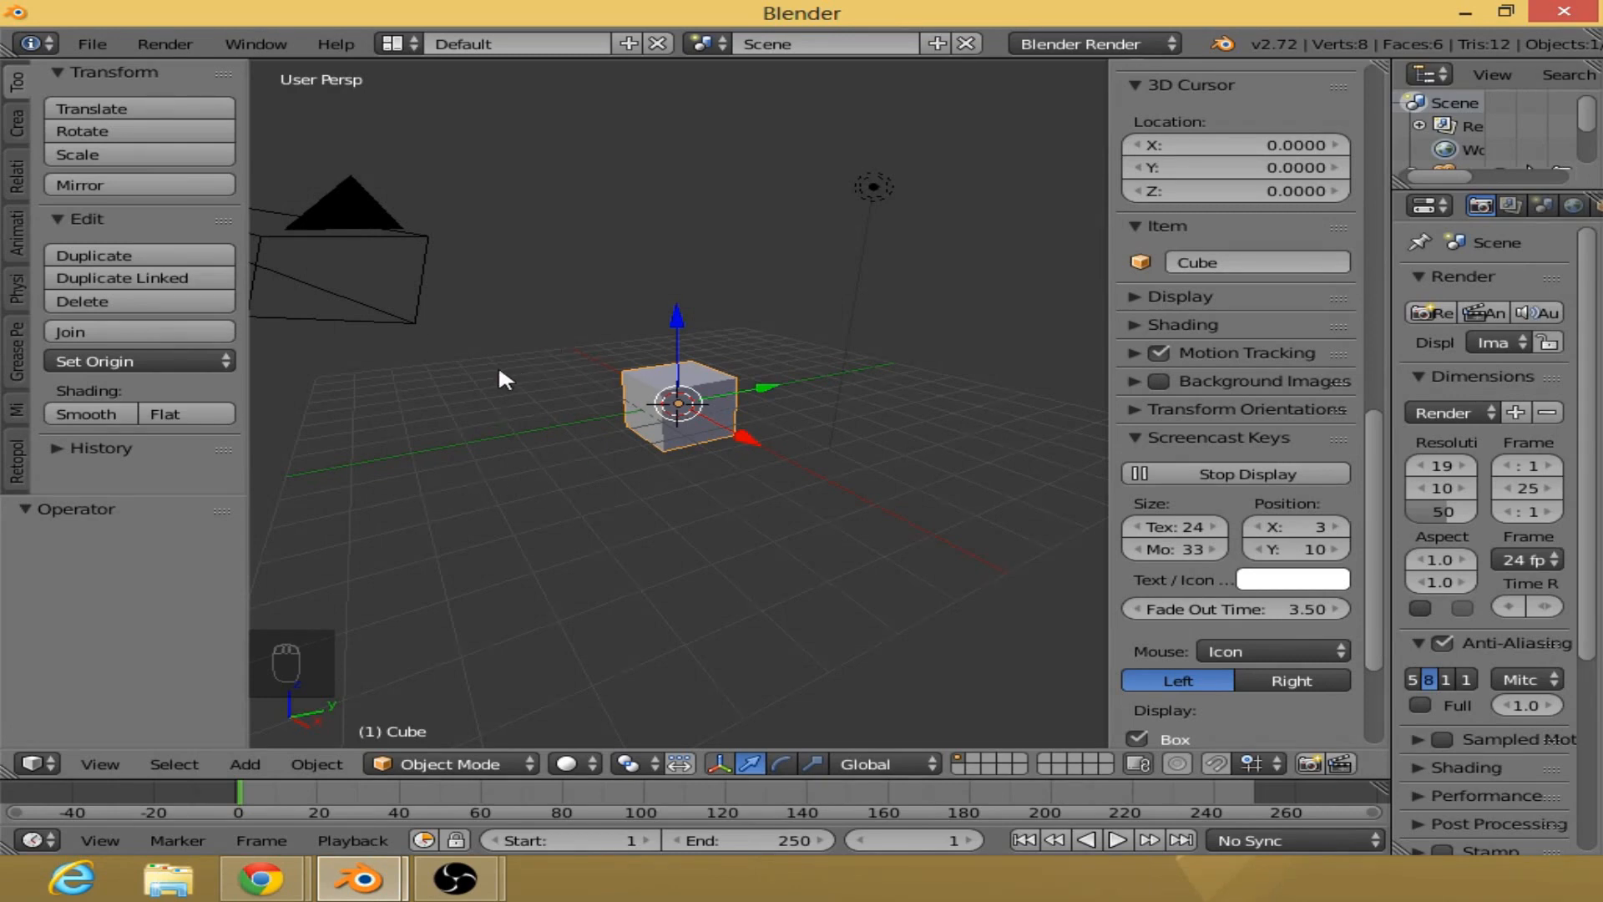
middle_drag(500, 376, 492, 422)
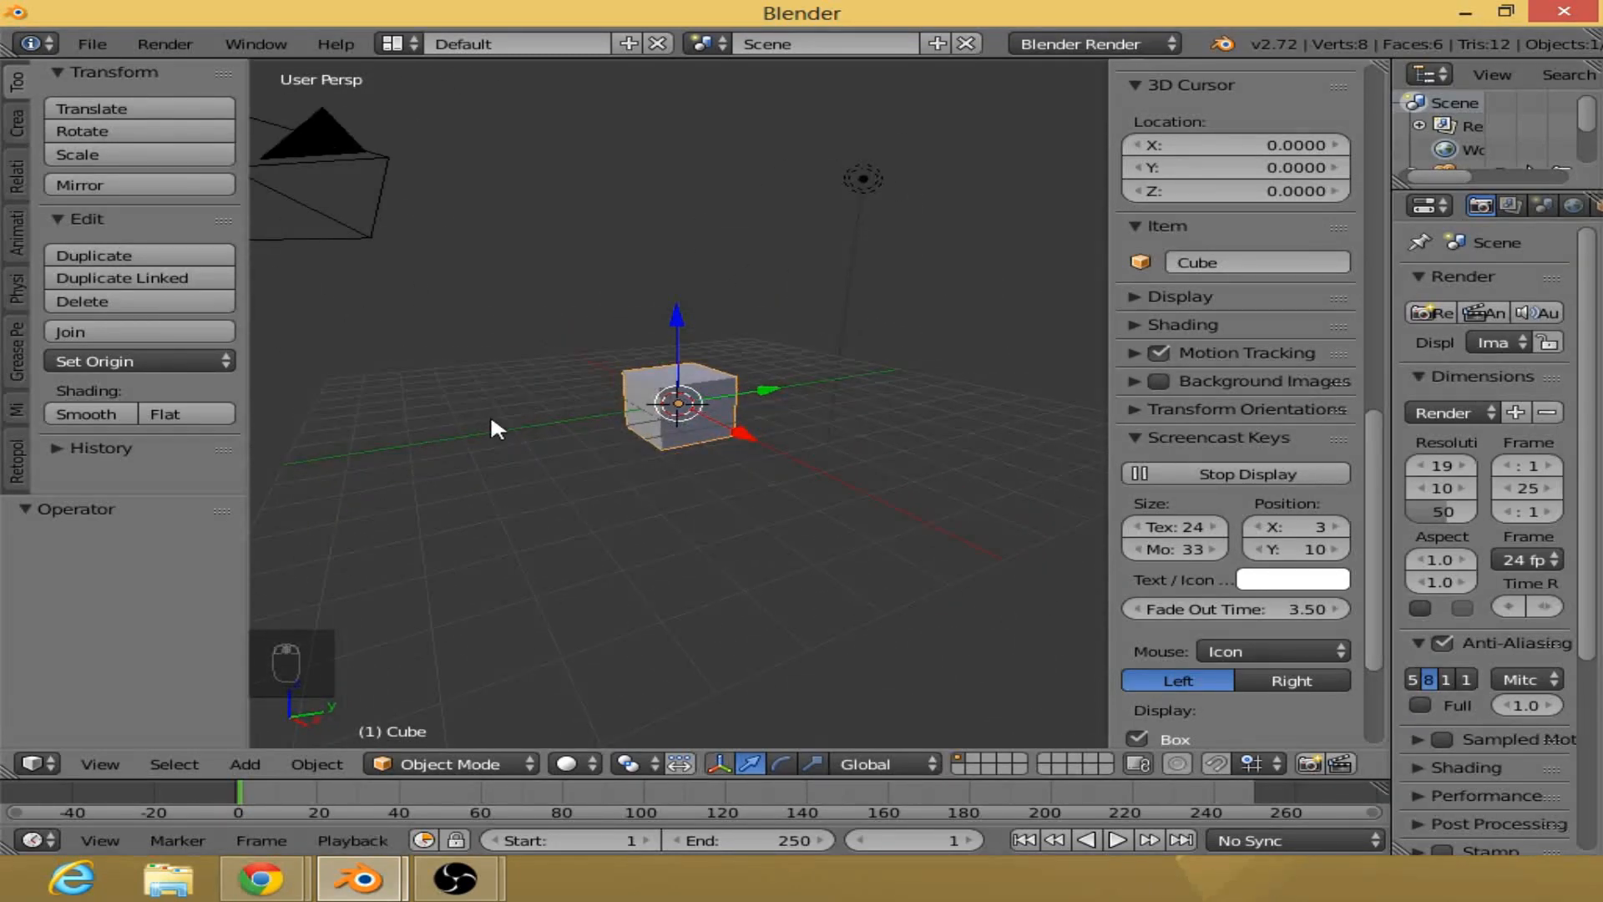
click(36, 764)
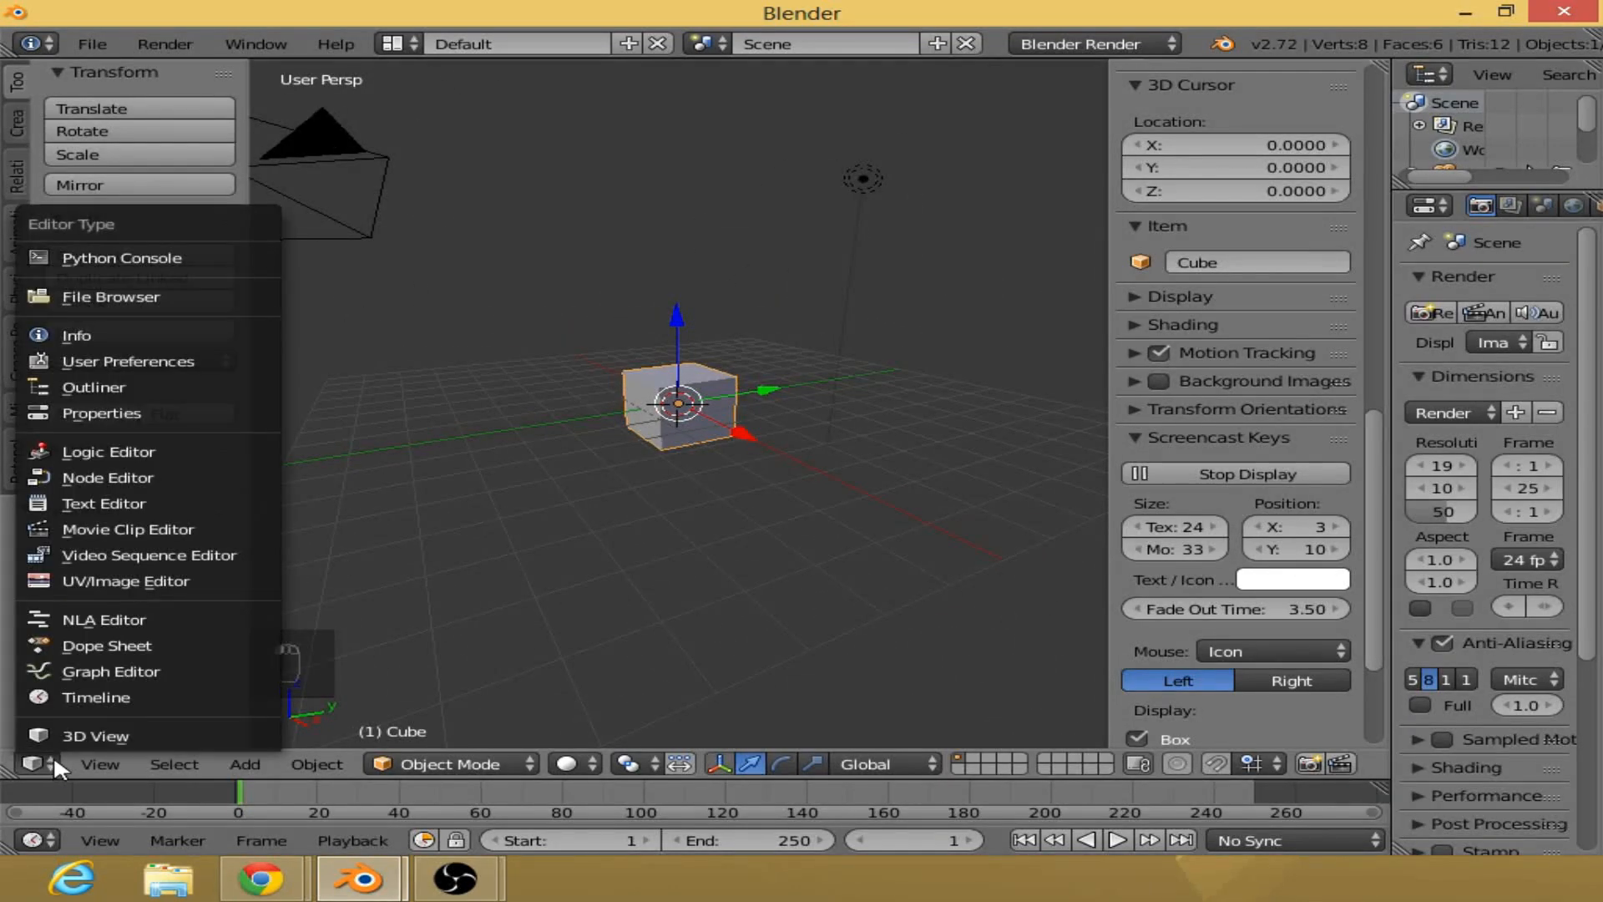
click(97, 501)
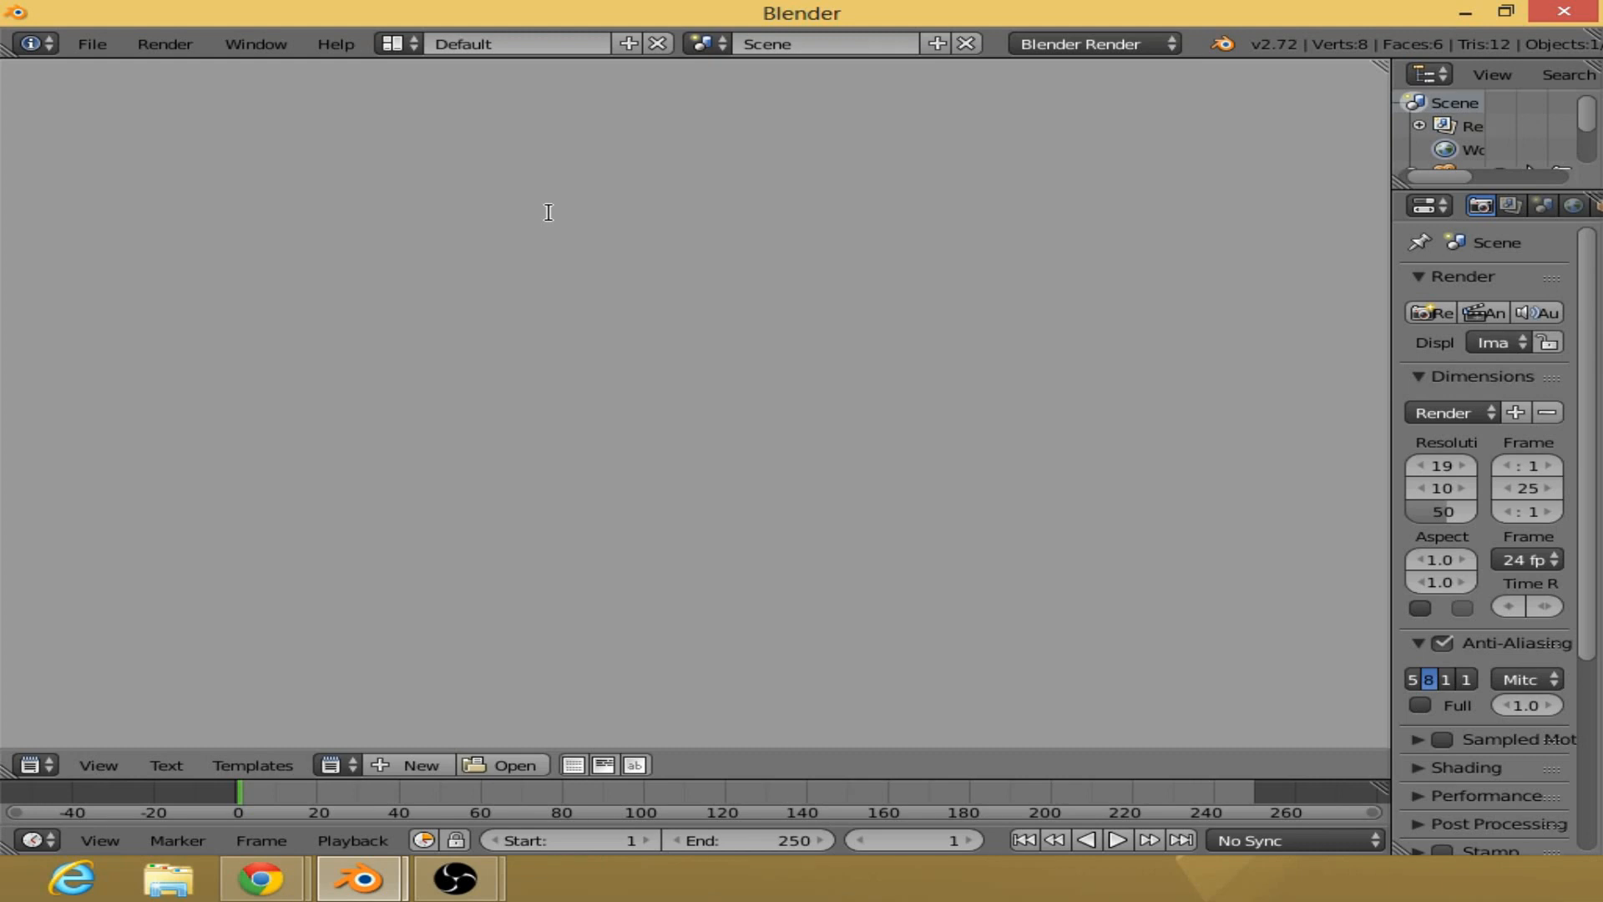
Step: Create a new text block and paste the copied Pocket Mesh Maker script into it
click(409, 761)
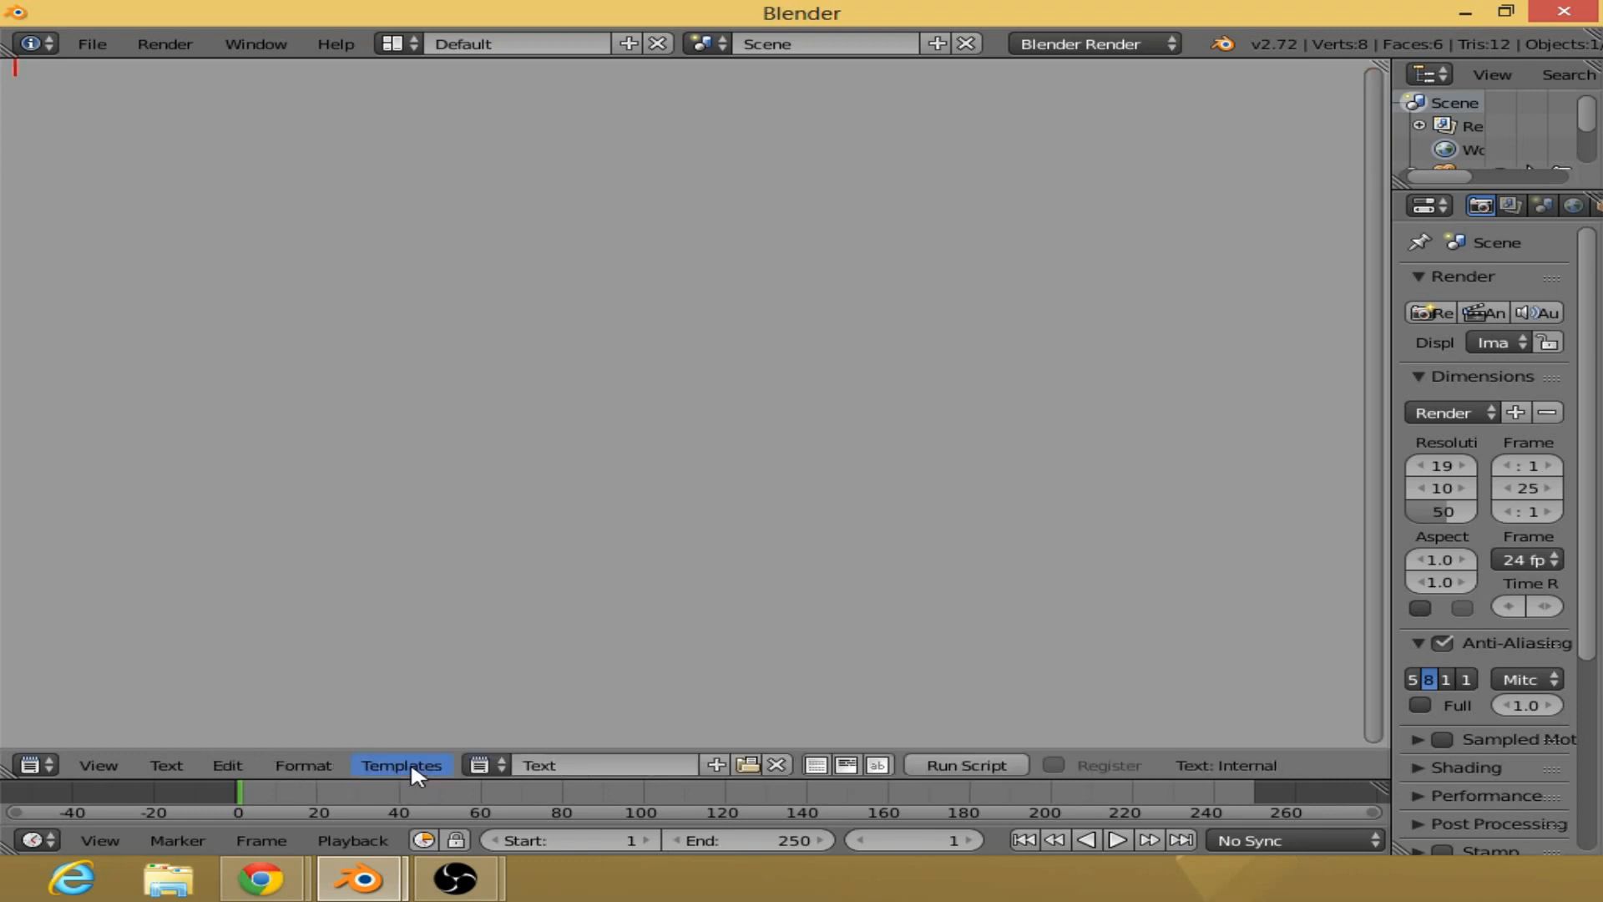
right_click(351, 342)
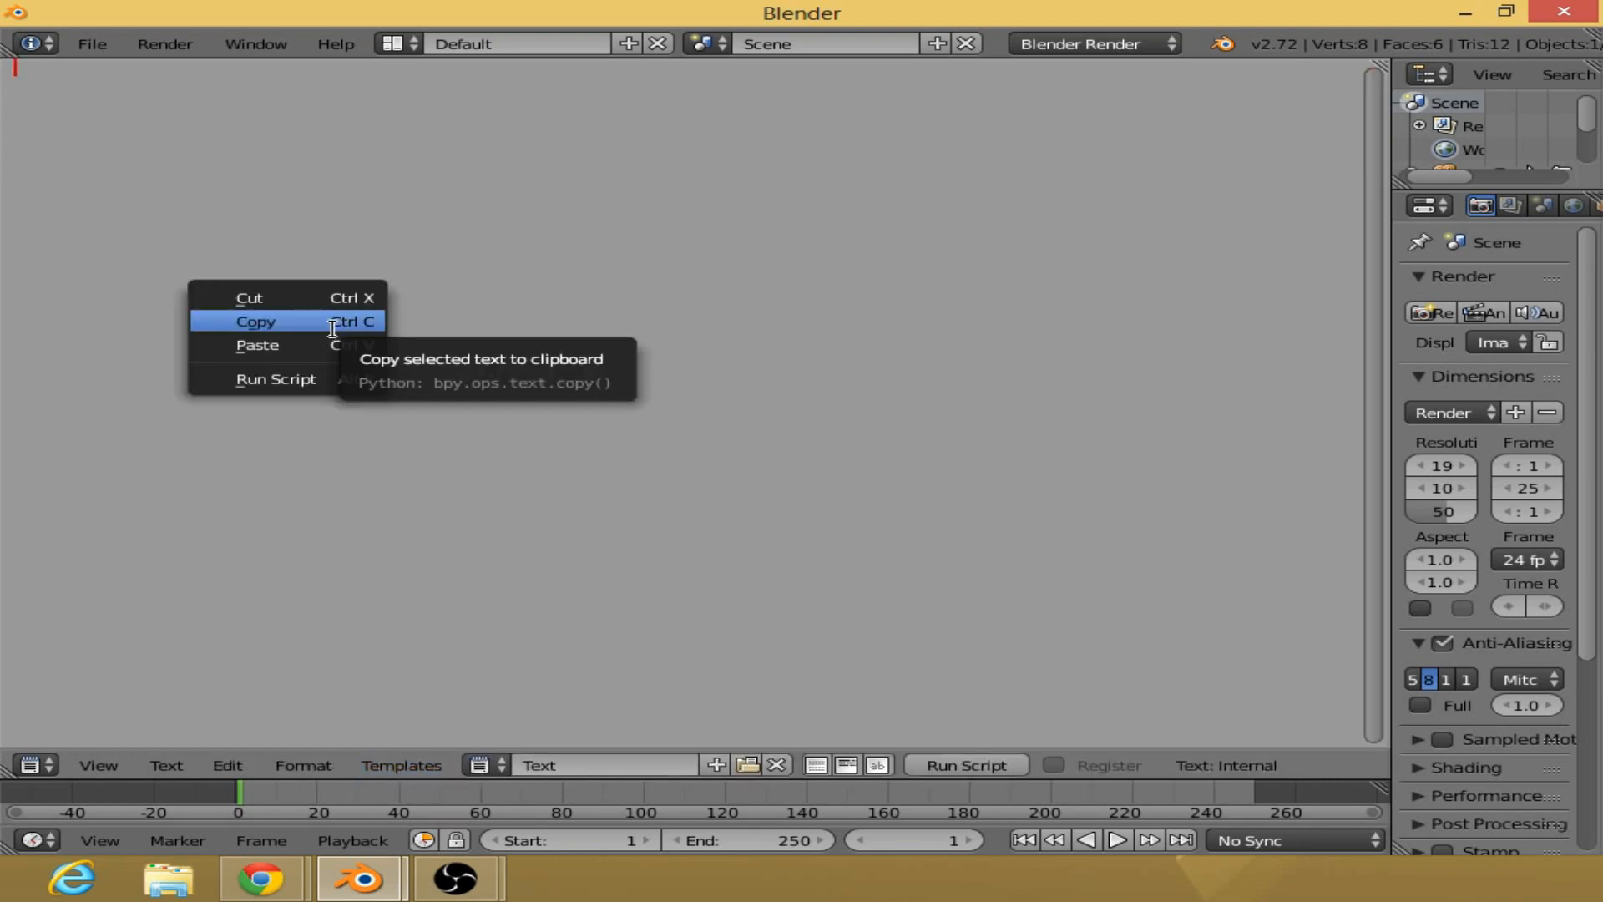
click(334, 345)
Step: Look through the pasted script from its end back to the license header and the Pocket Mesh Maker title lines
scroll(354, 406, up, 10)
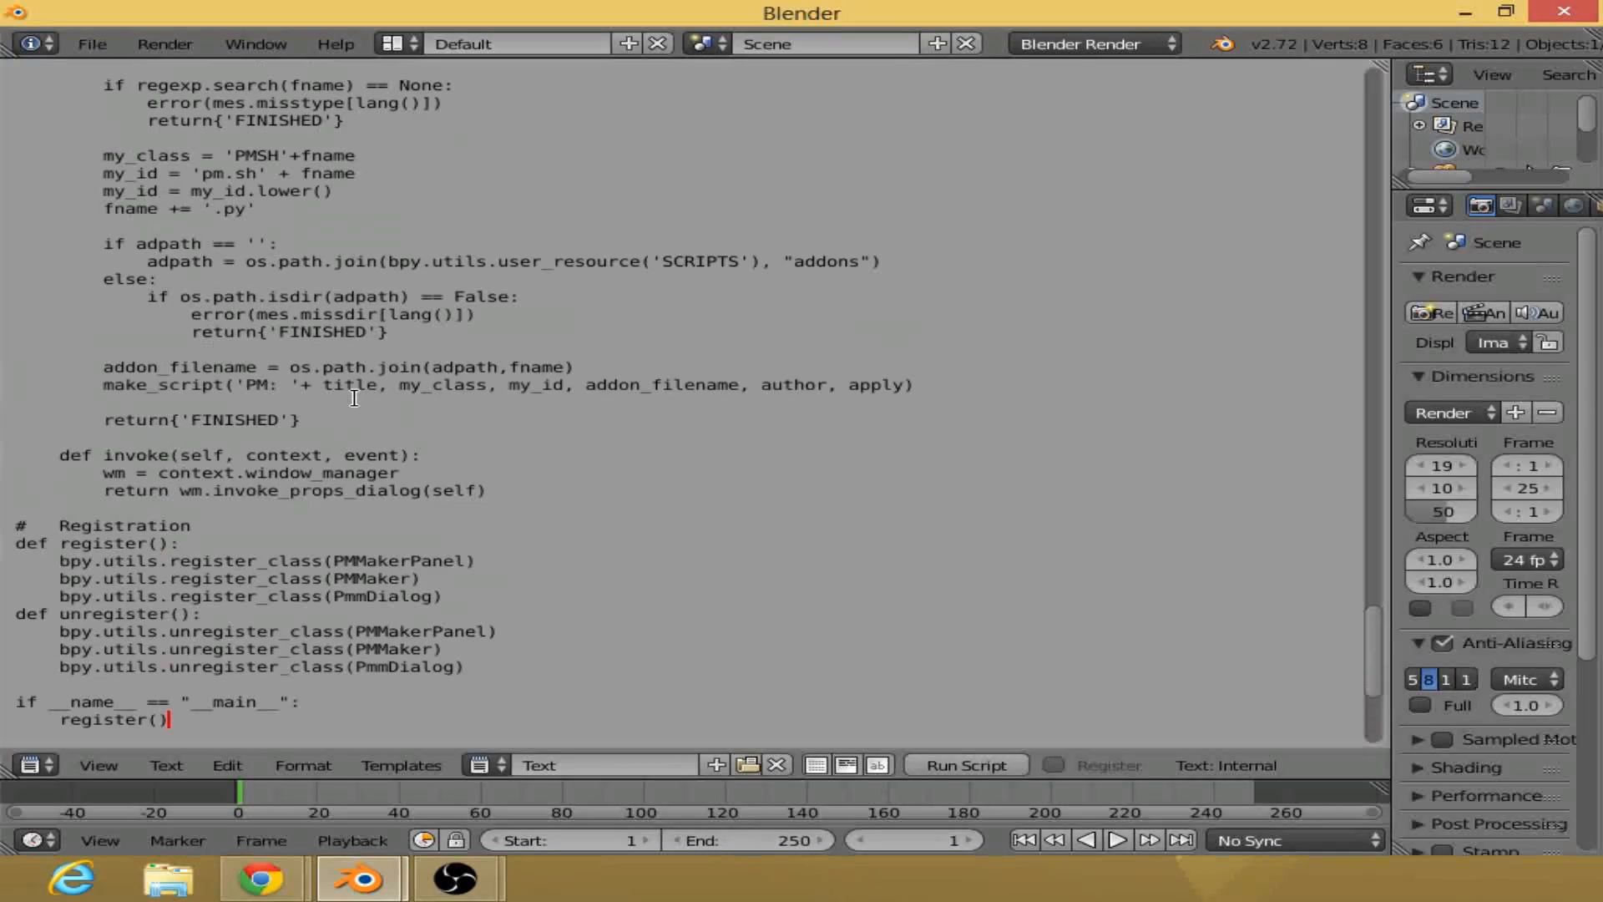
scroll(354, 405, up, 5)
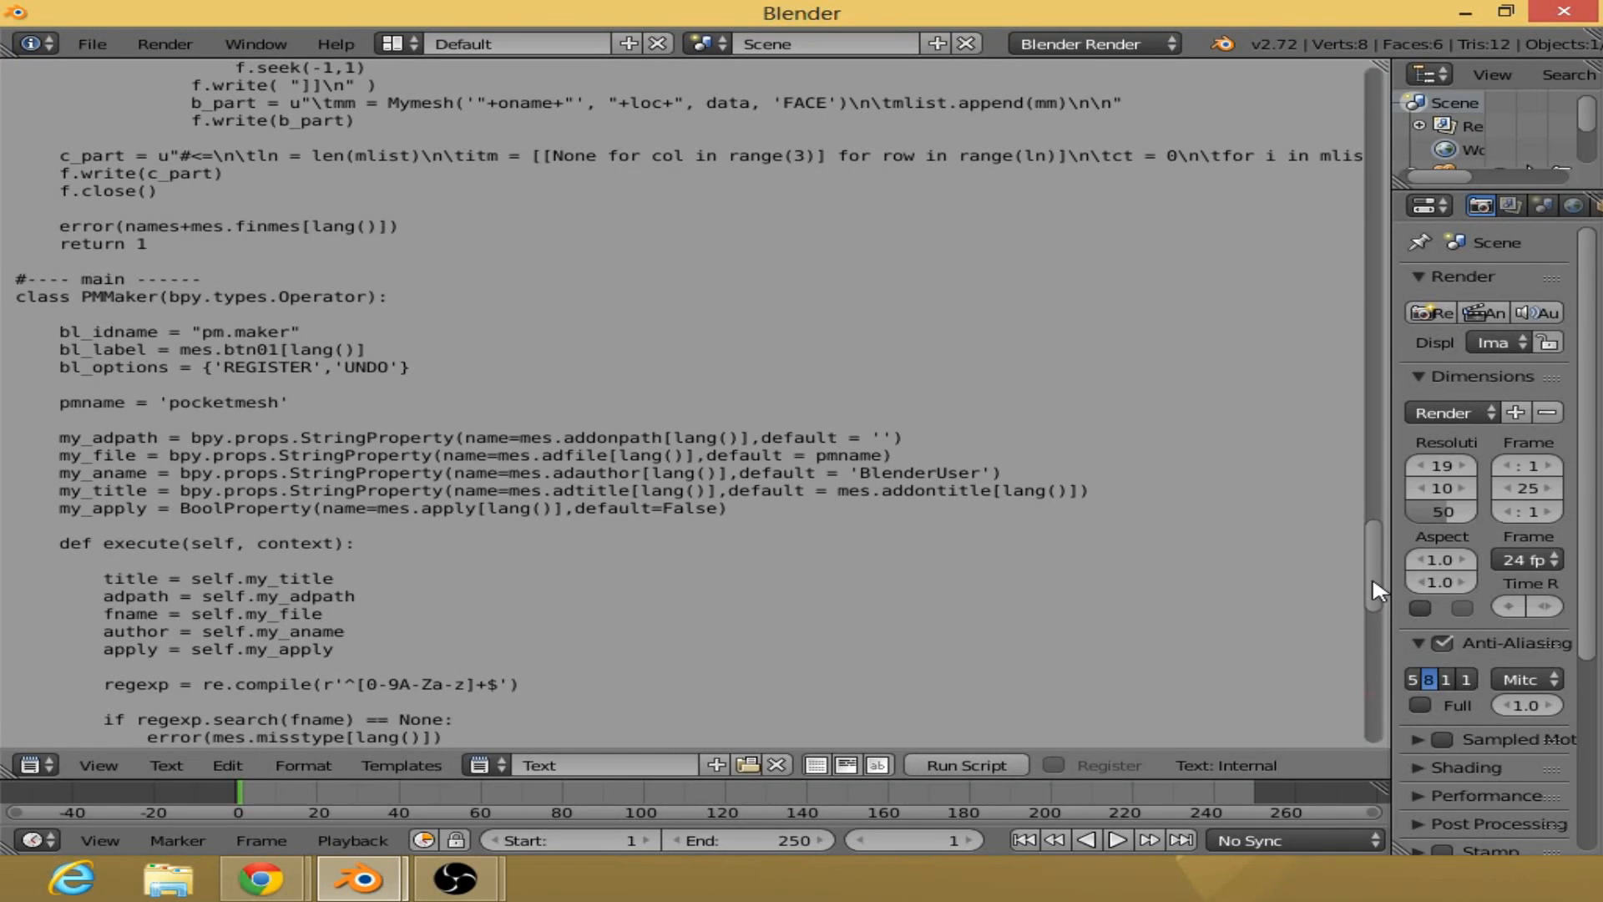
drag(1371, 574, 1390, 98)
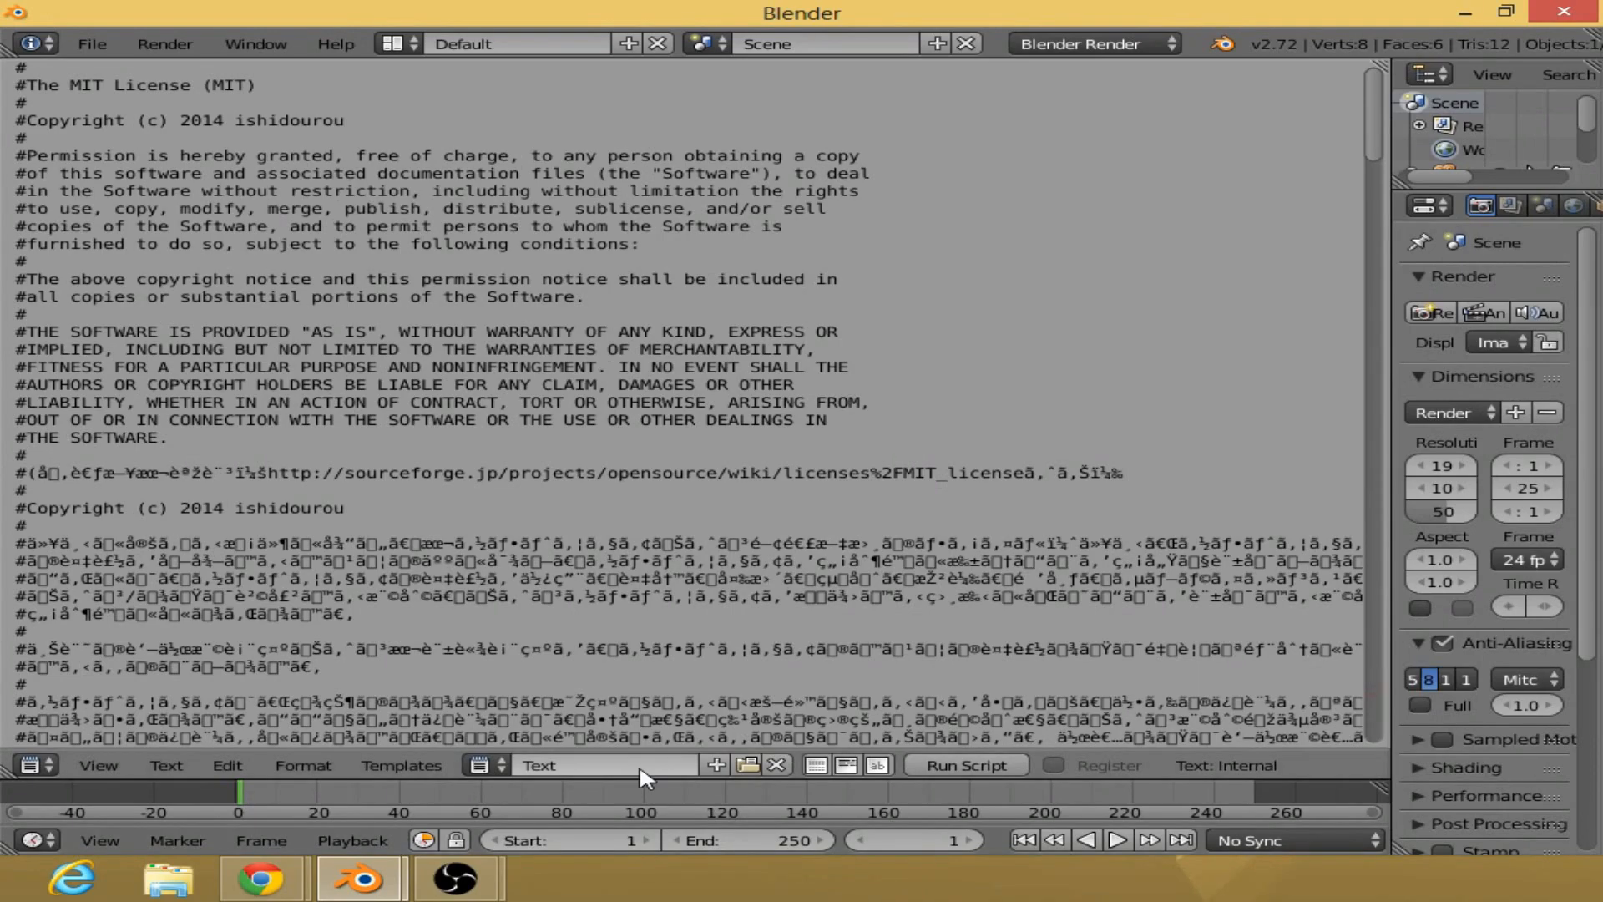
scroll(558, 409, down, 10)
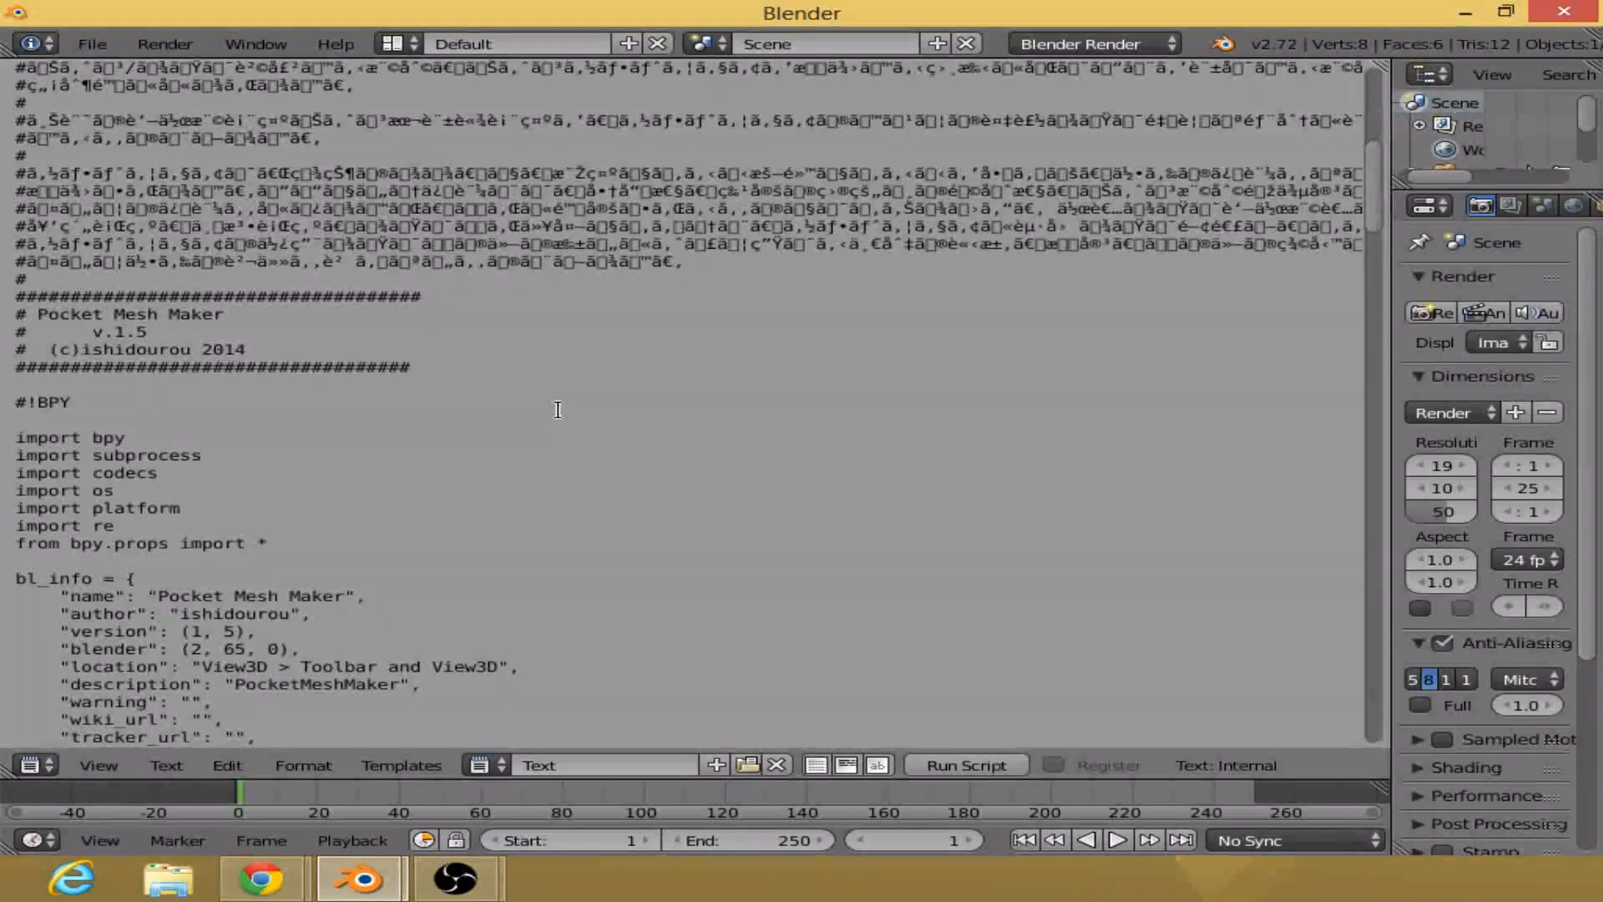
scroll(572, 502, up, 10)
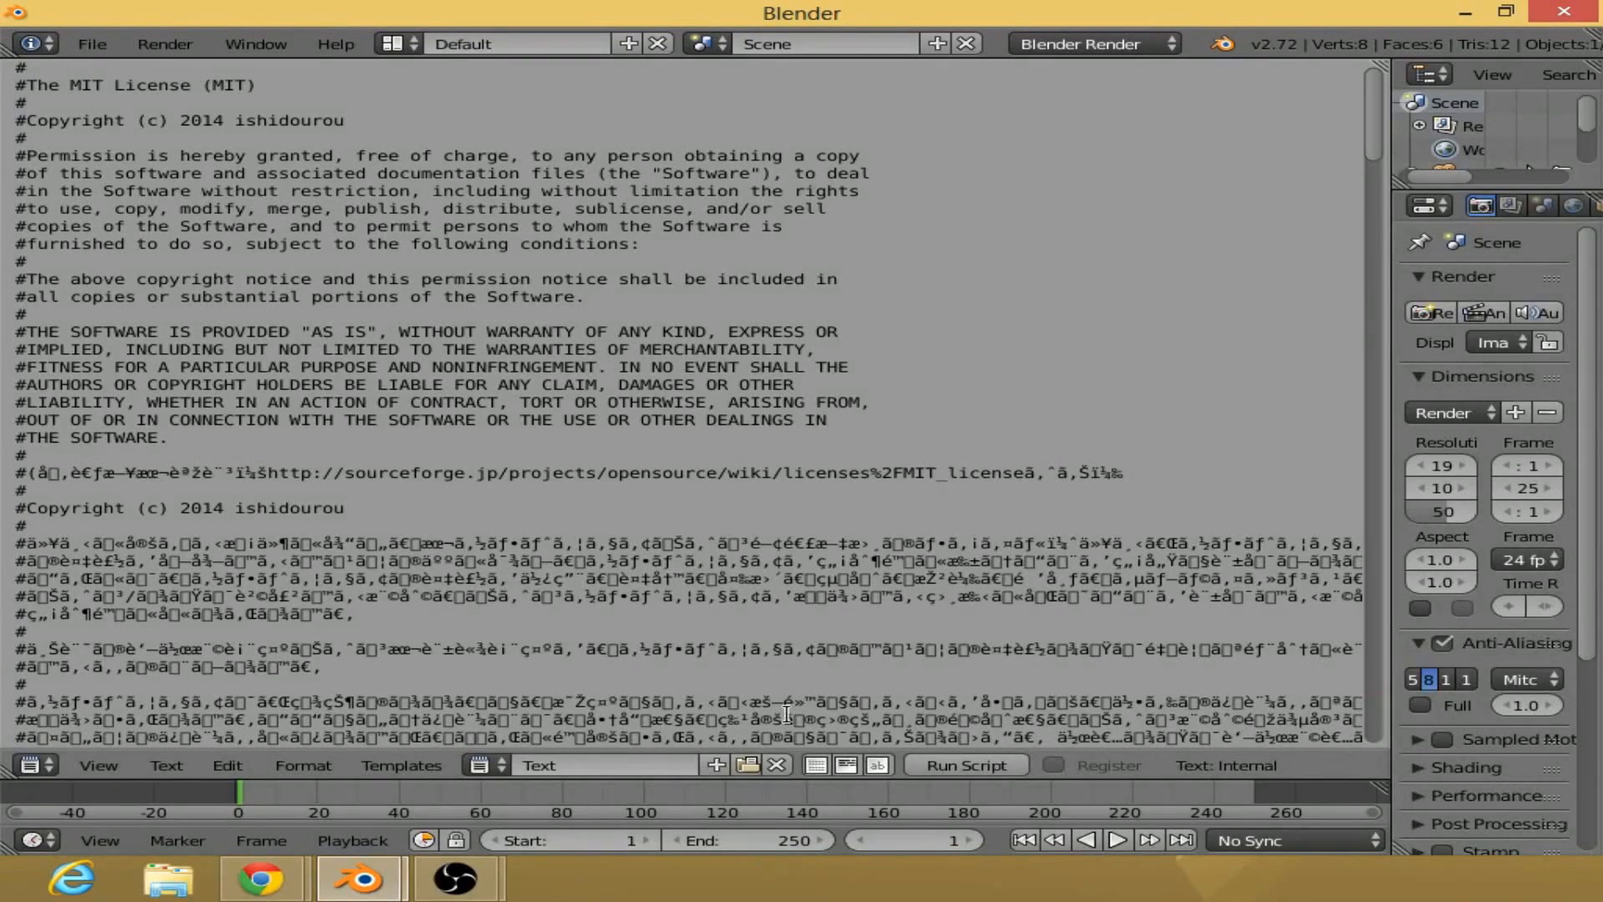
scroll(659, 675, down, 5)
scroll(549, 626, up, 5)
scroll(411, 304, down, 4)
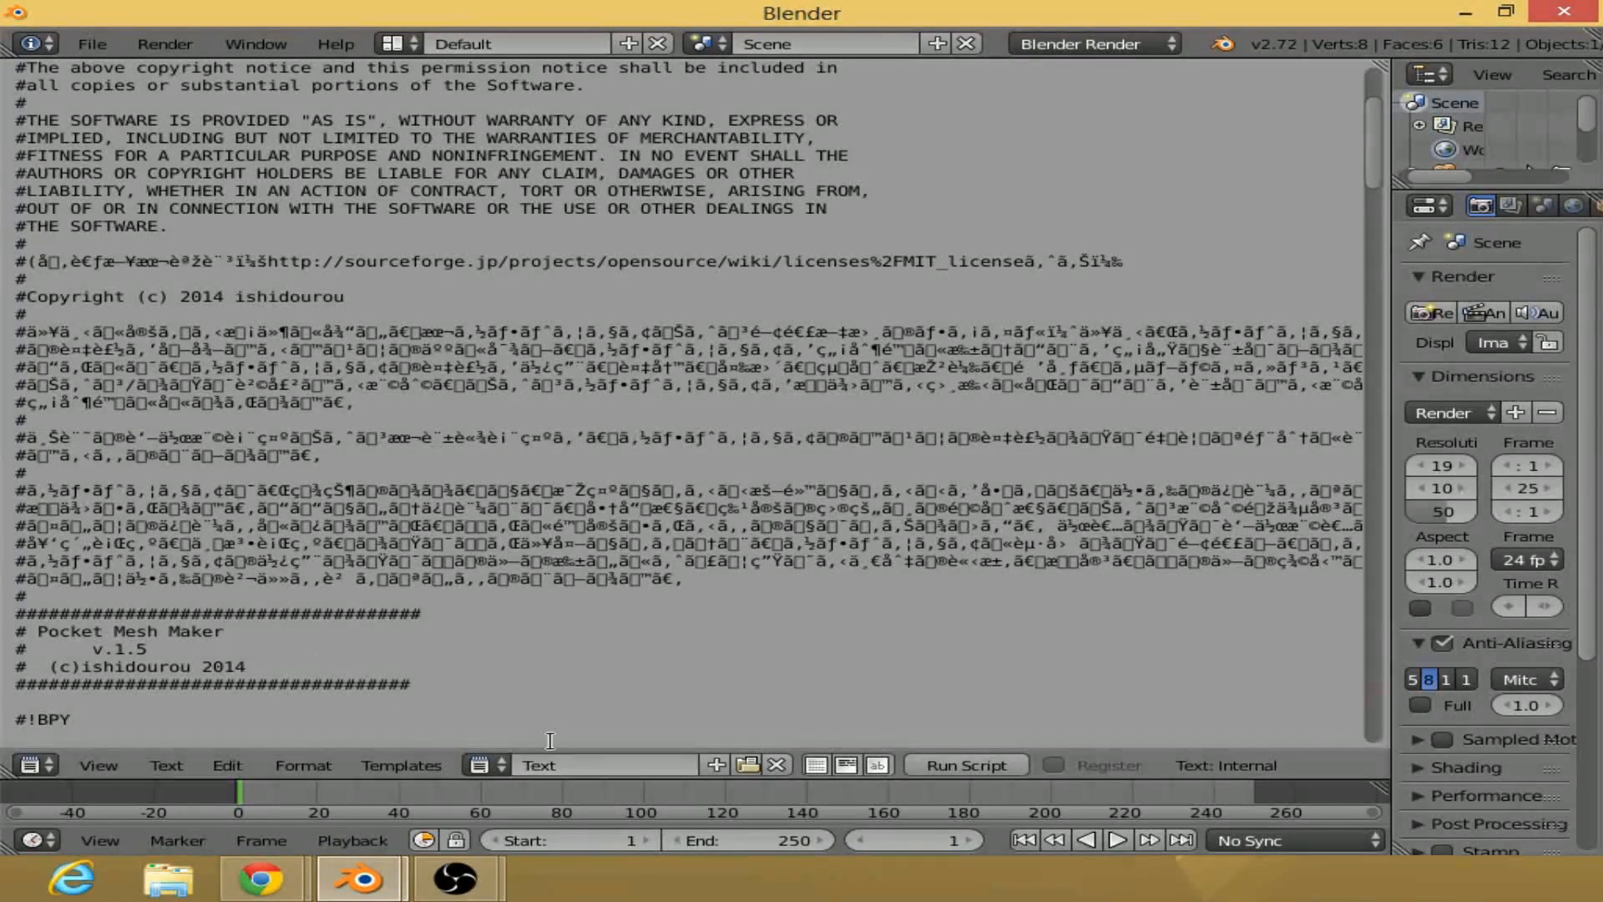
Step: Rename the text block as pocketmeshmaker.py
click(576, 763)
key(BackSpace)
text(cketmeshmaker.py)
key(Return)
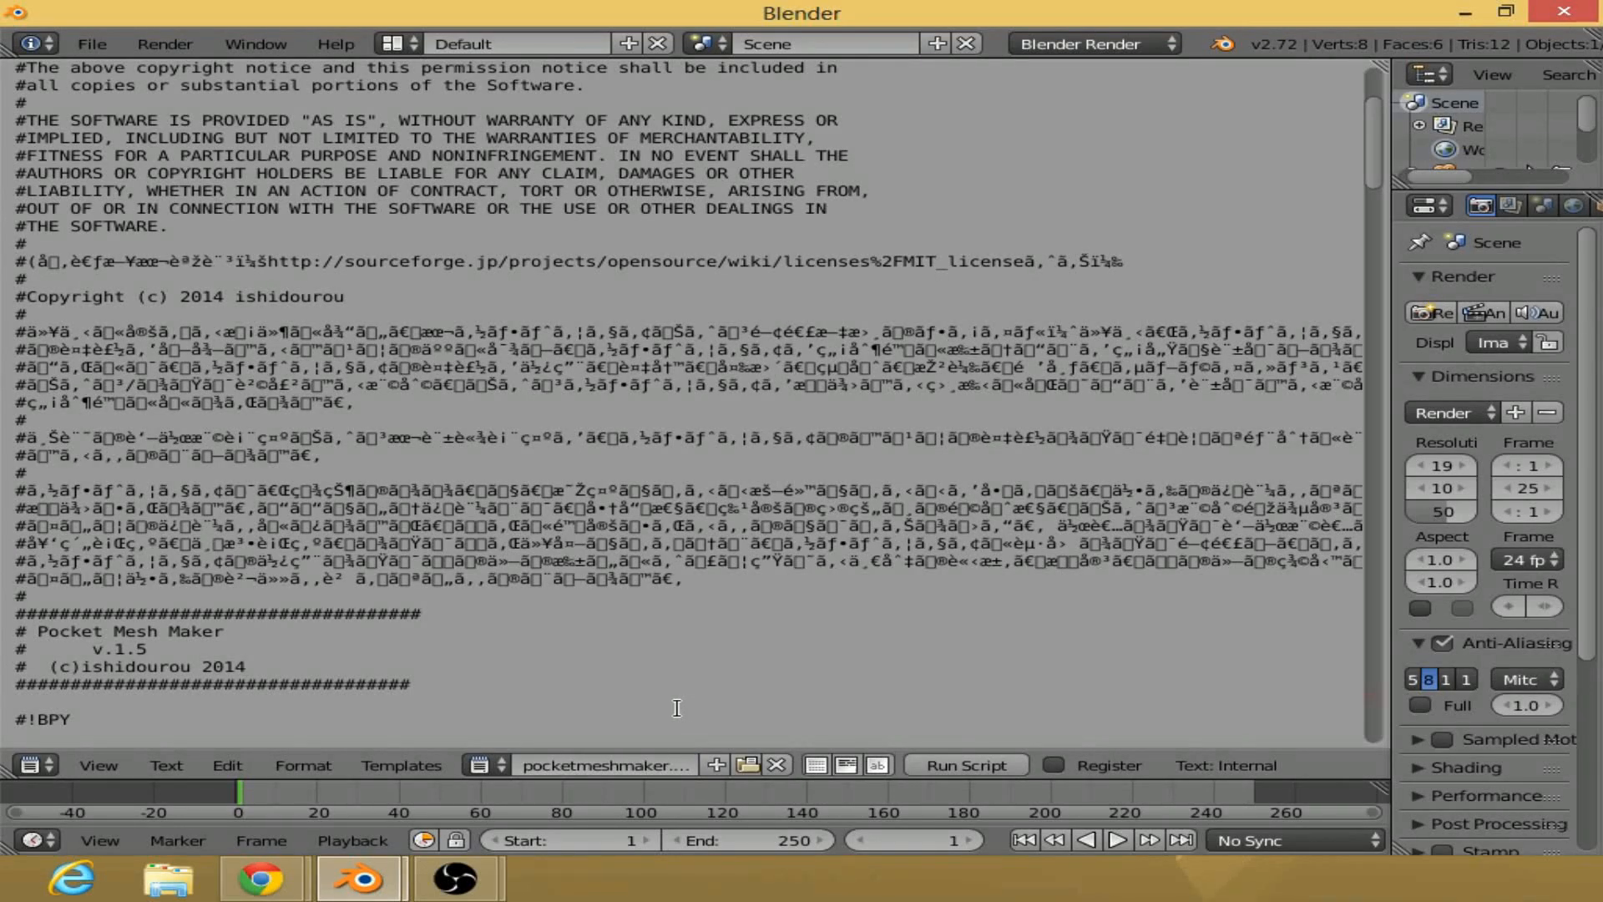
Step: Save the script as pocketmeshmaker.py in the Addons for Blender folder
click(177, 763)
click(222, 645)
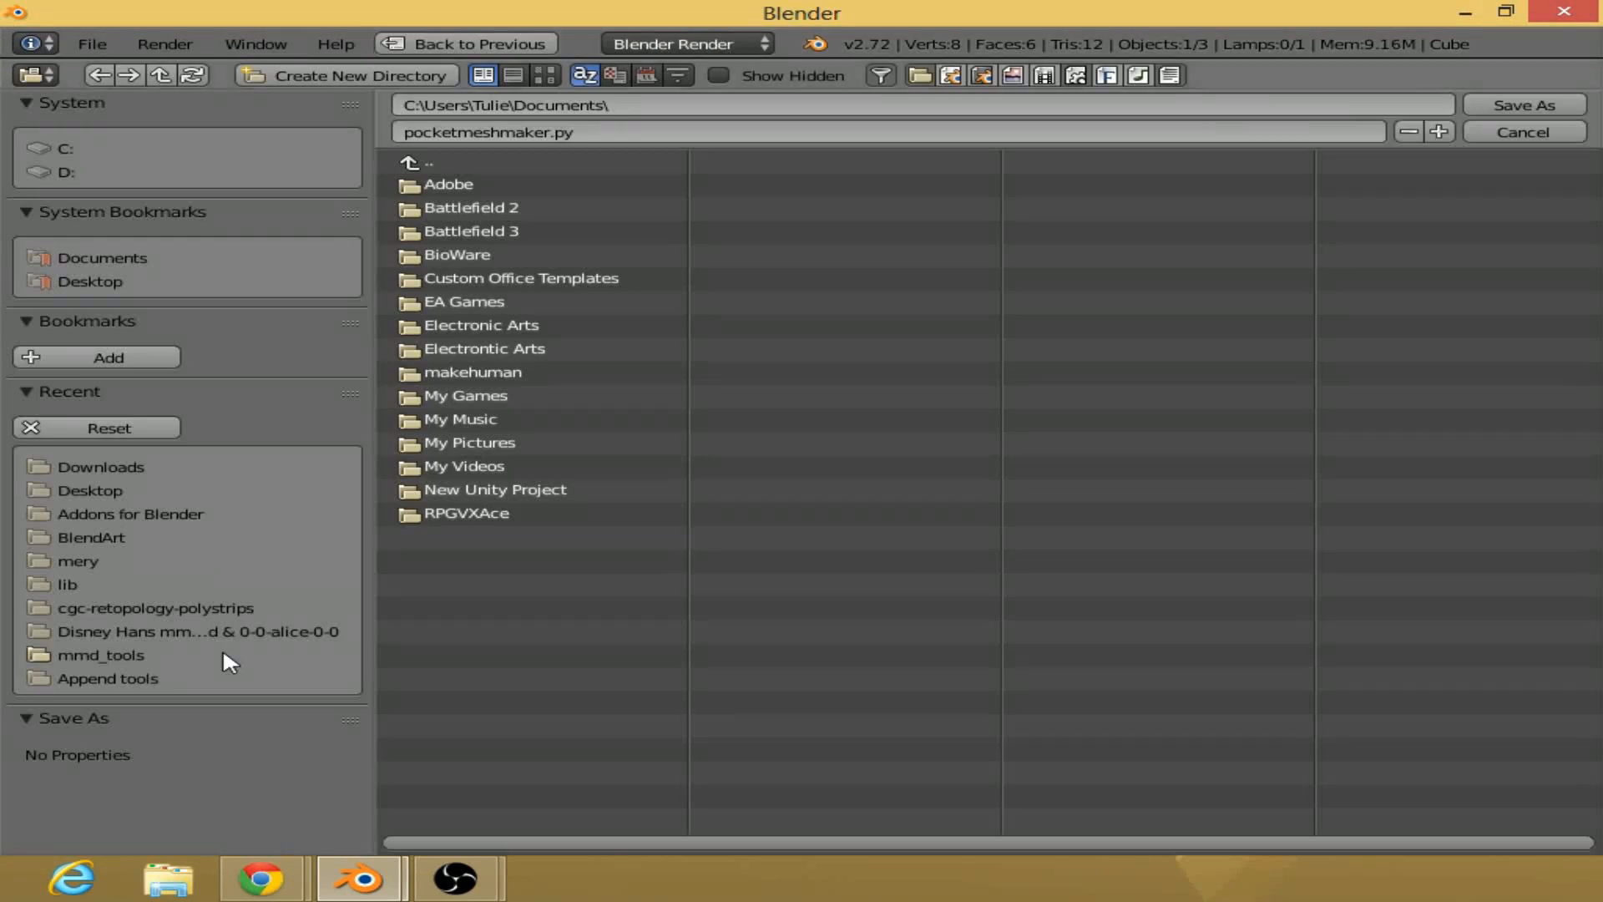
click(185, 515)
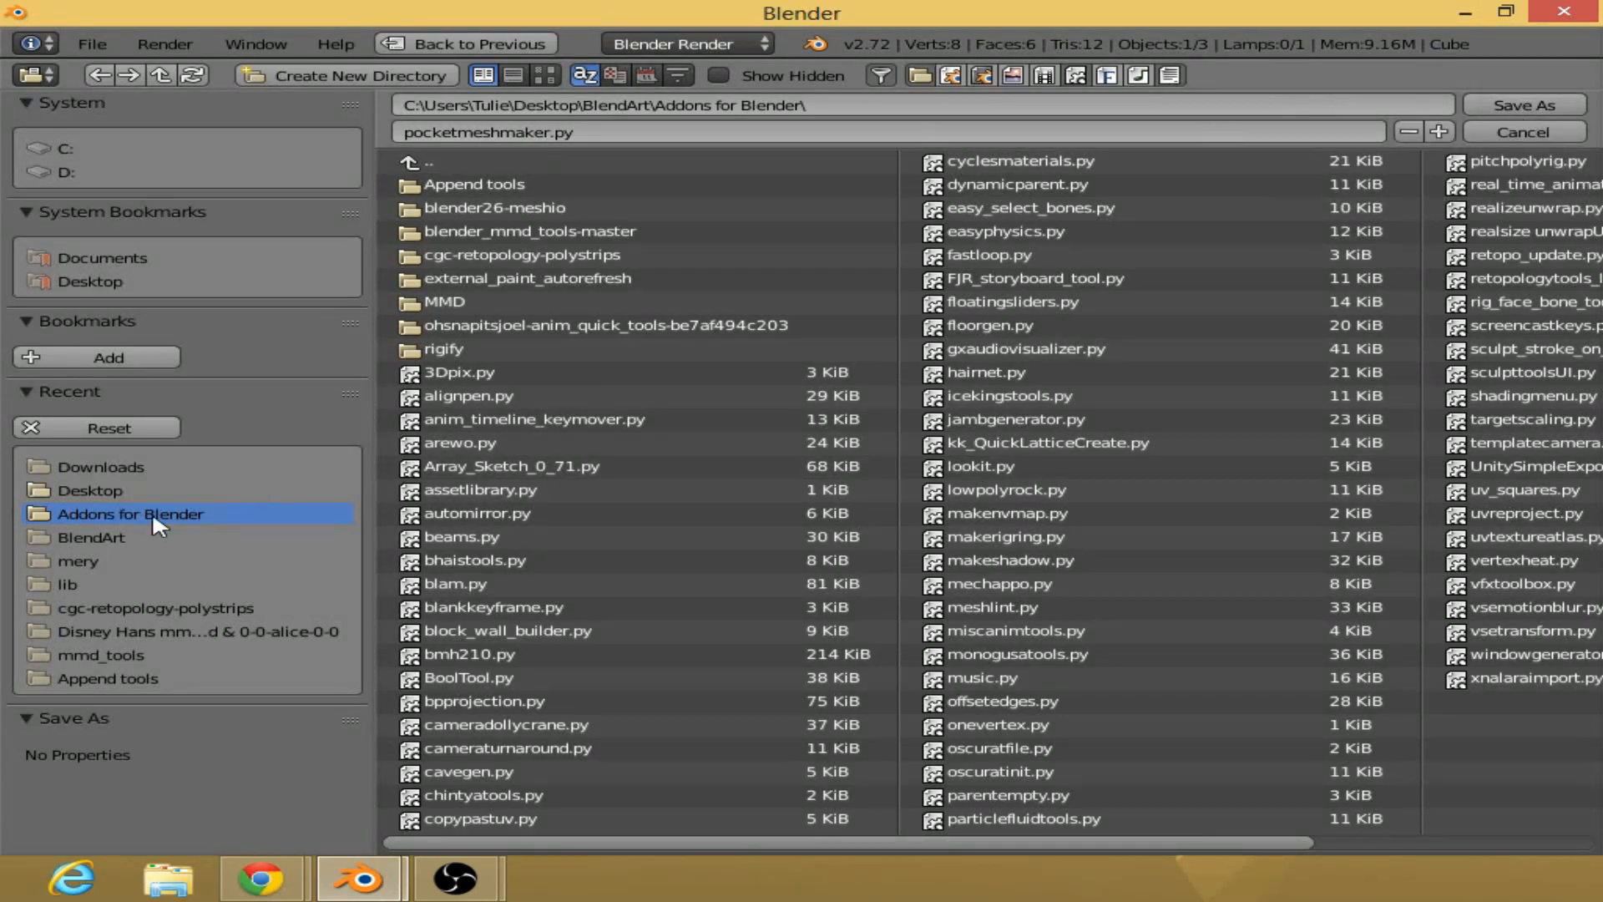
click(1512, 102)
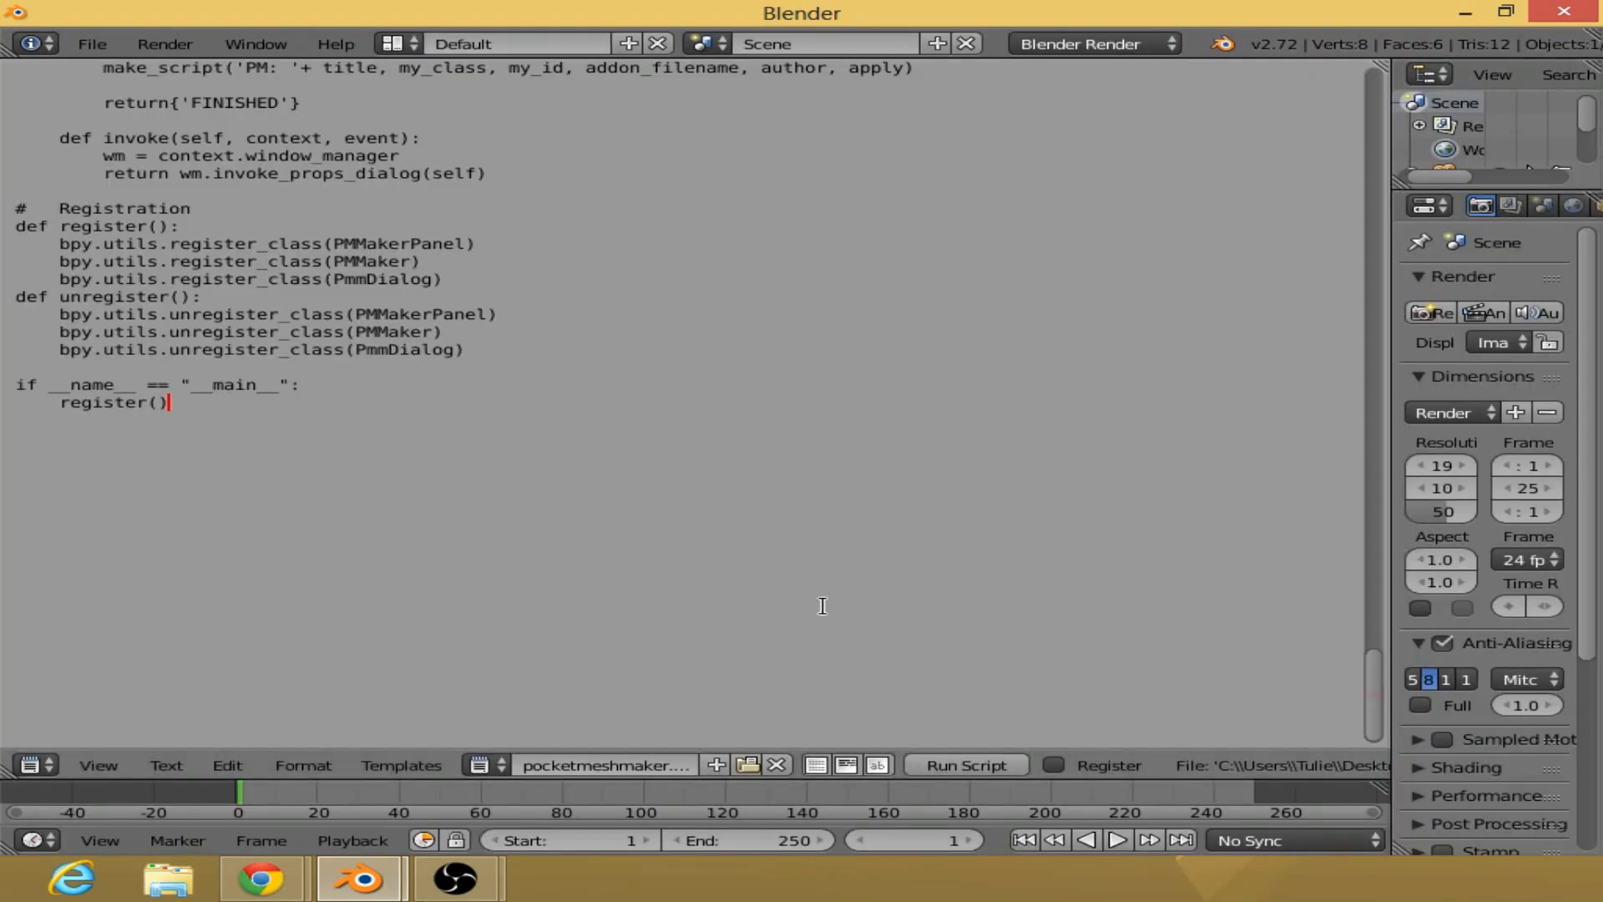
Step: Install pocketmeshmaker.py from the Addons for Blender folder as an add-on in the user preferences
click(48, 765)
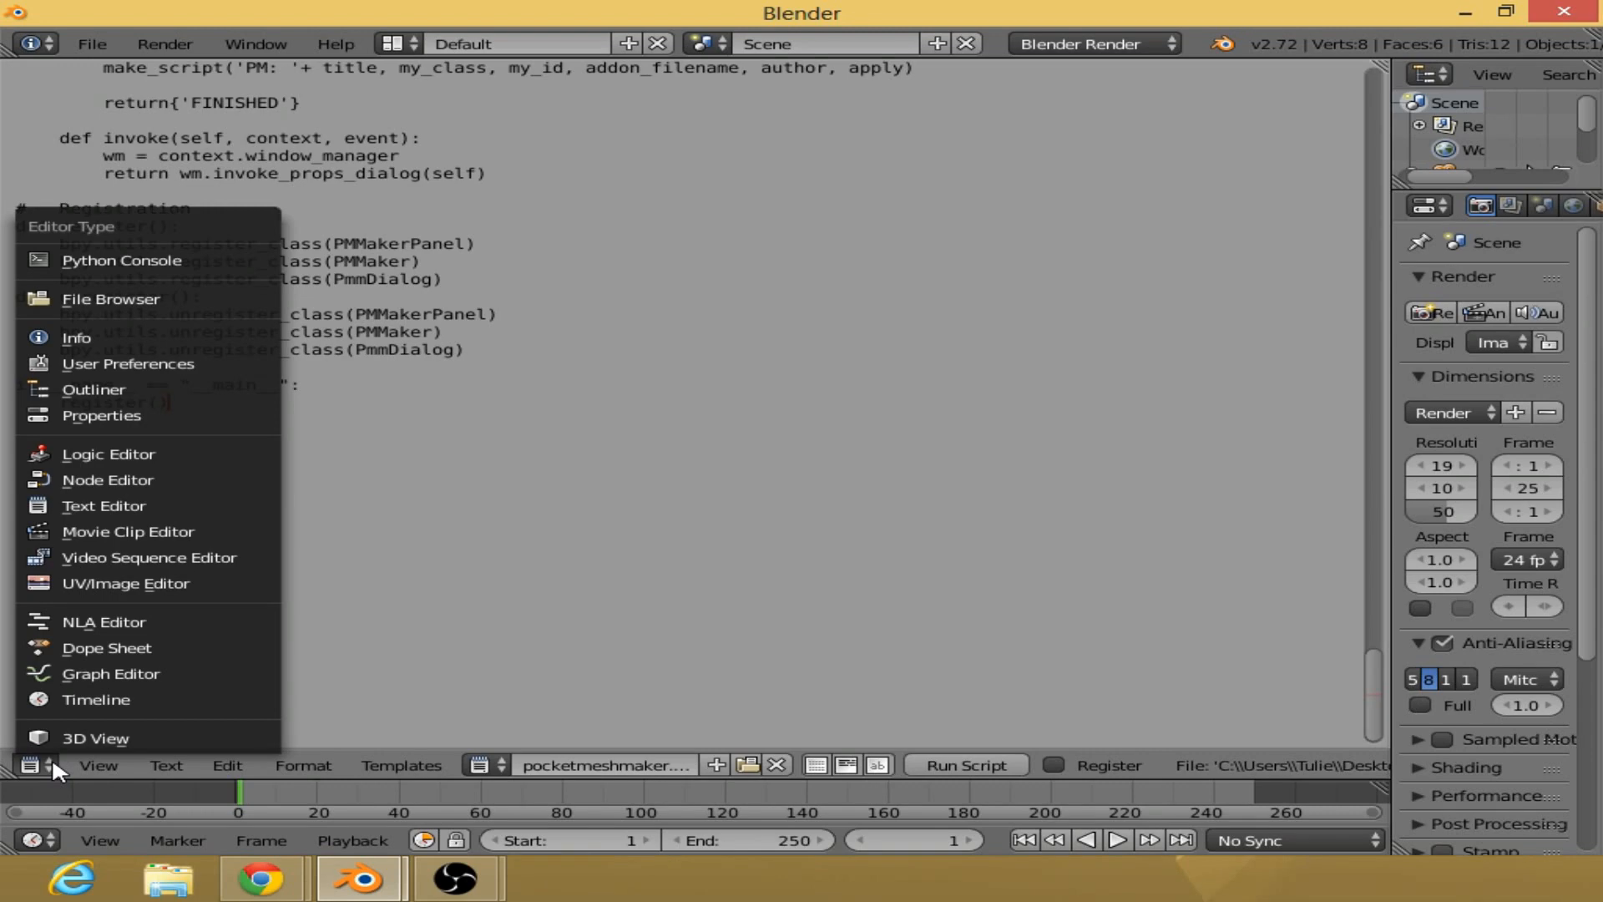
click(359, 878)
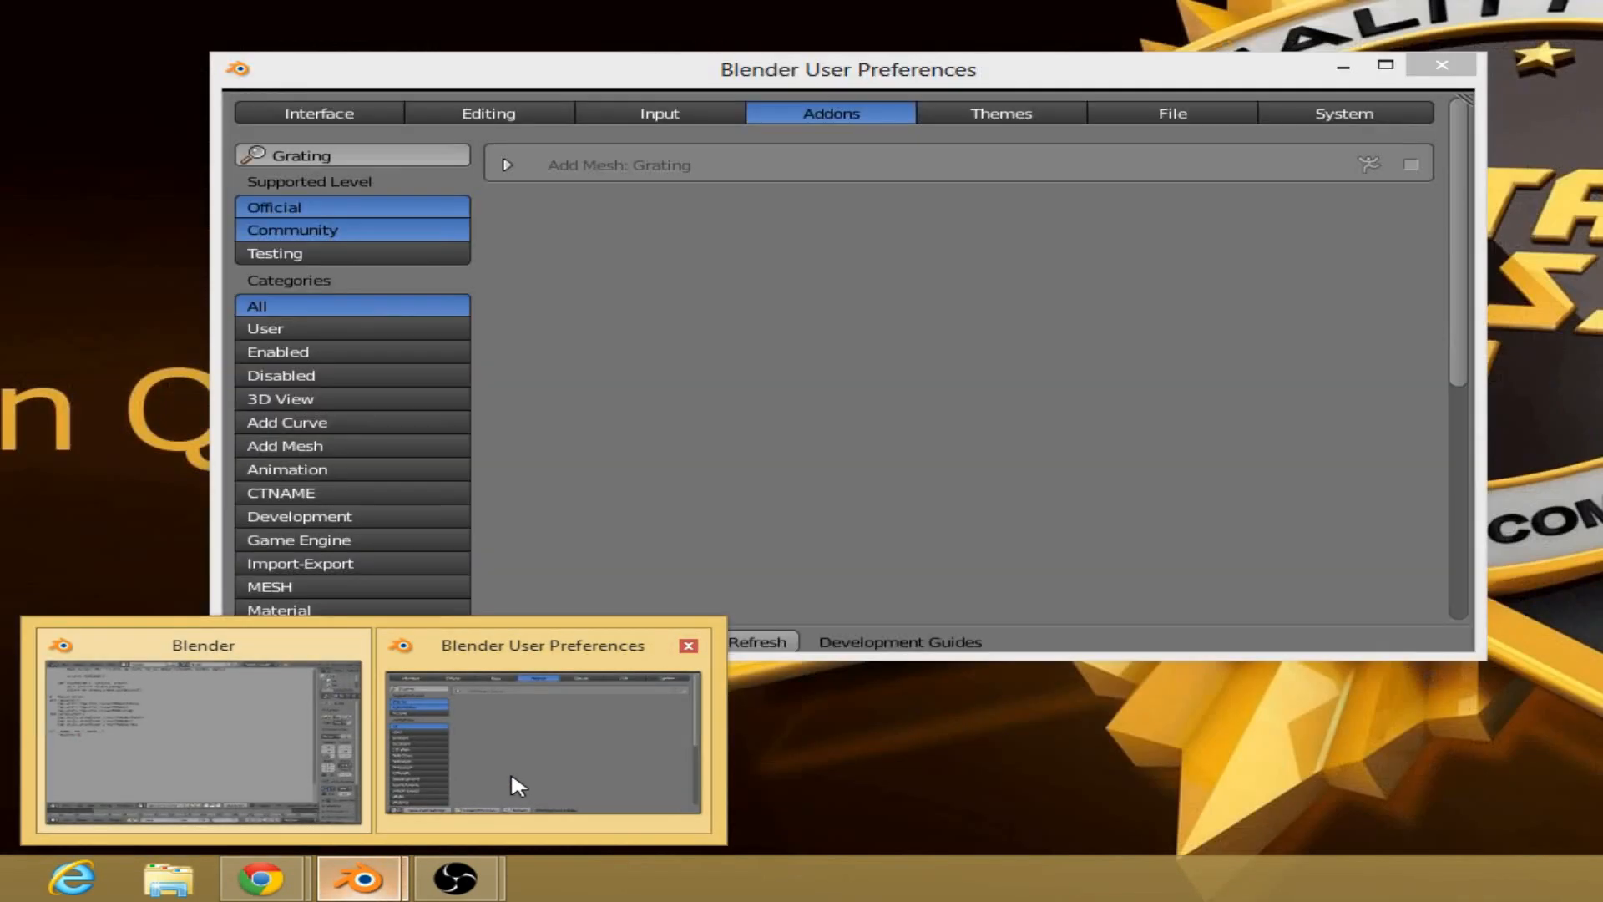
click(509, 770)
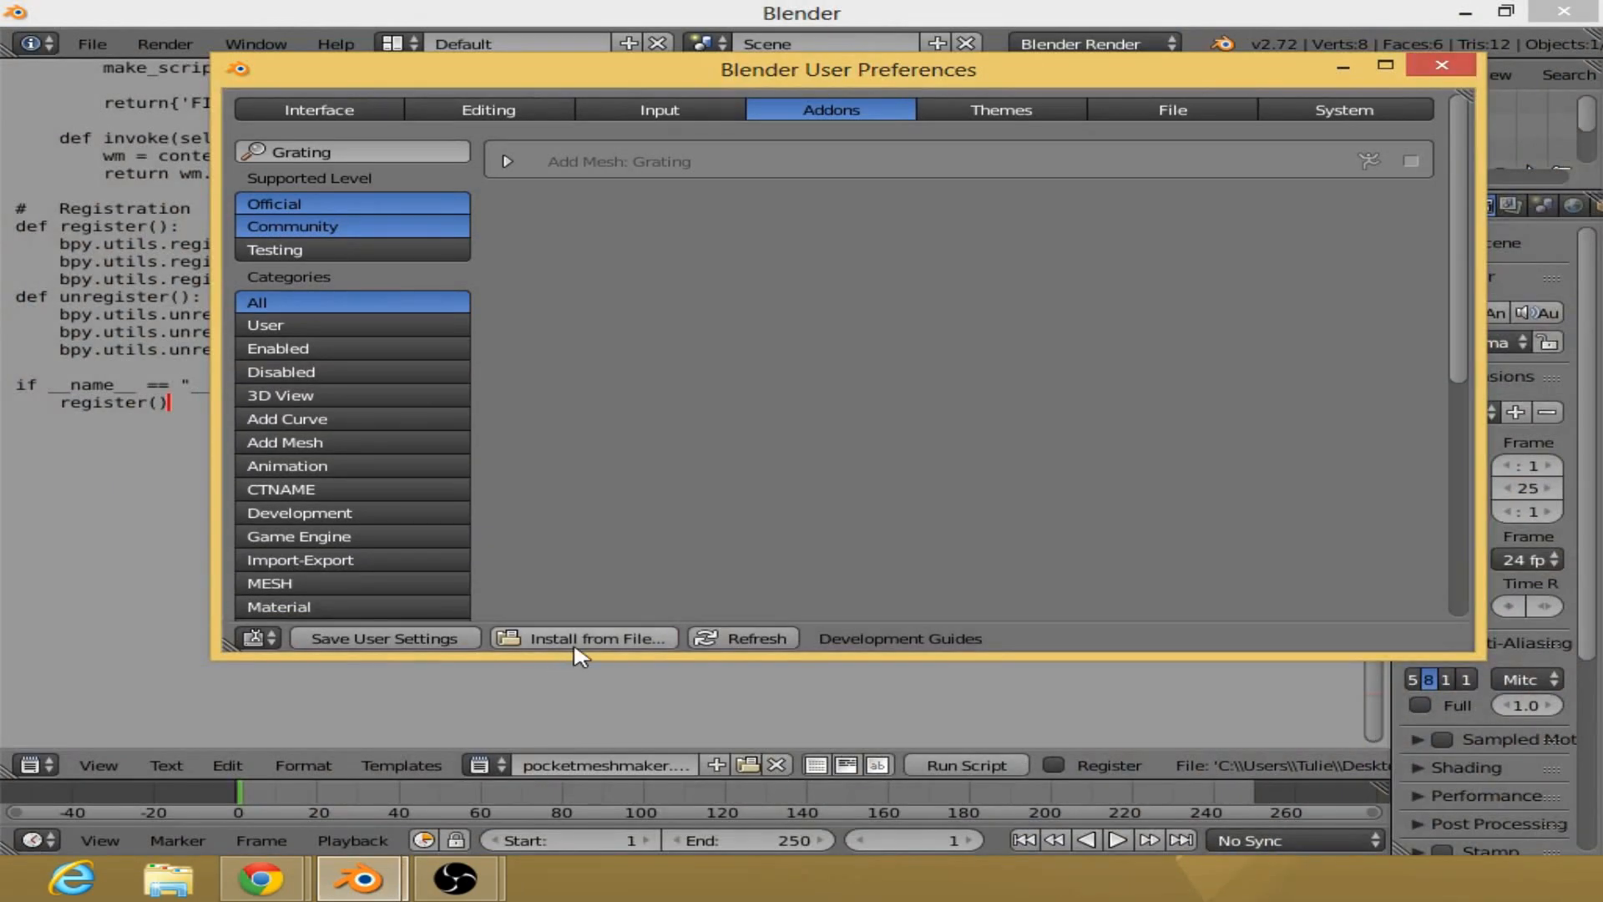
click(576, 643)
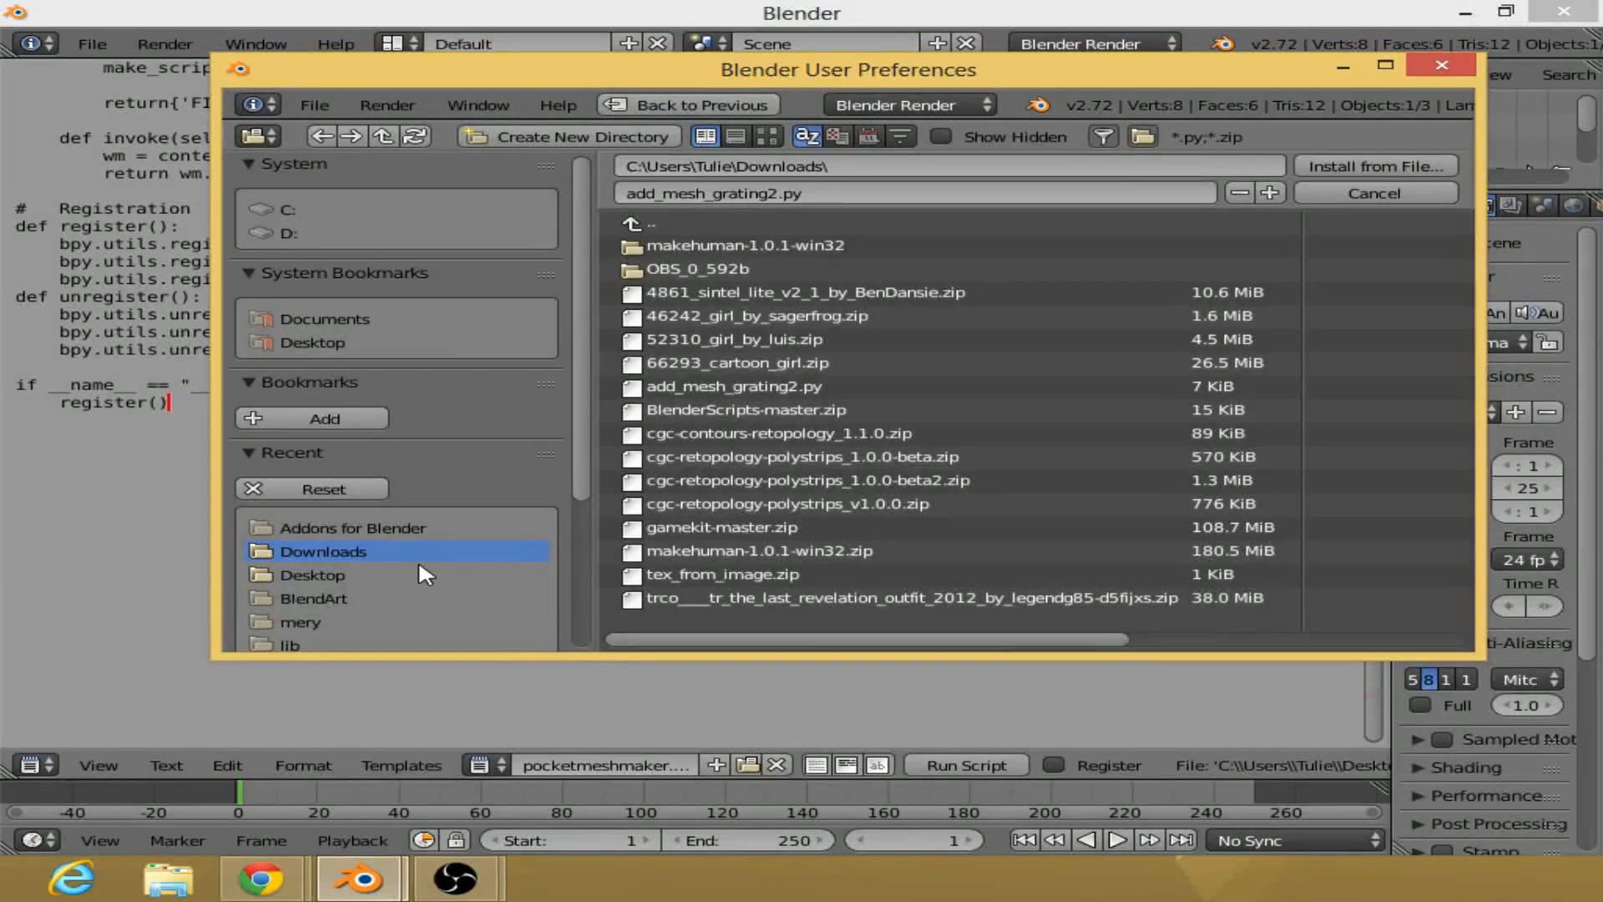
click(379, 526)
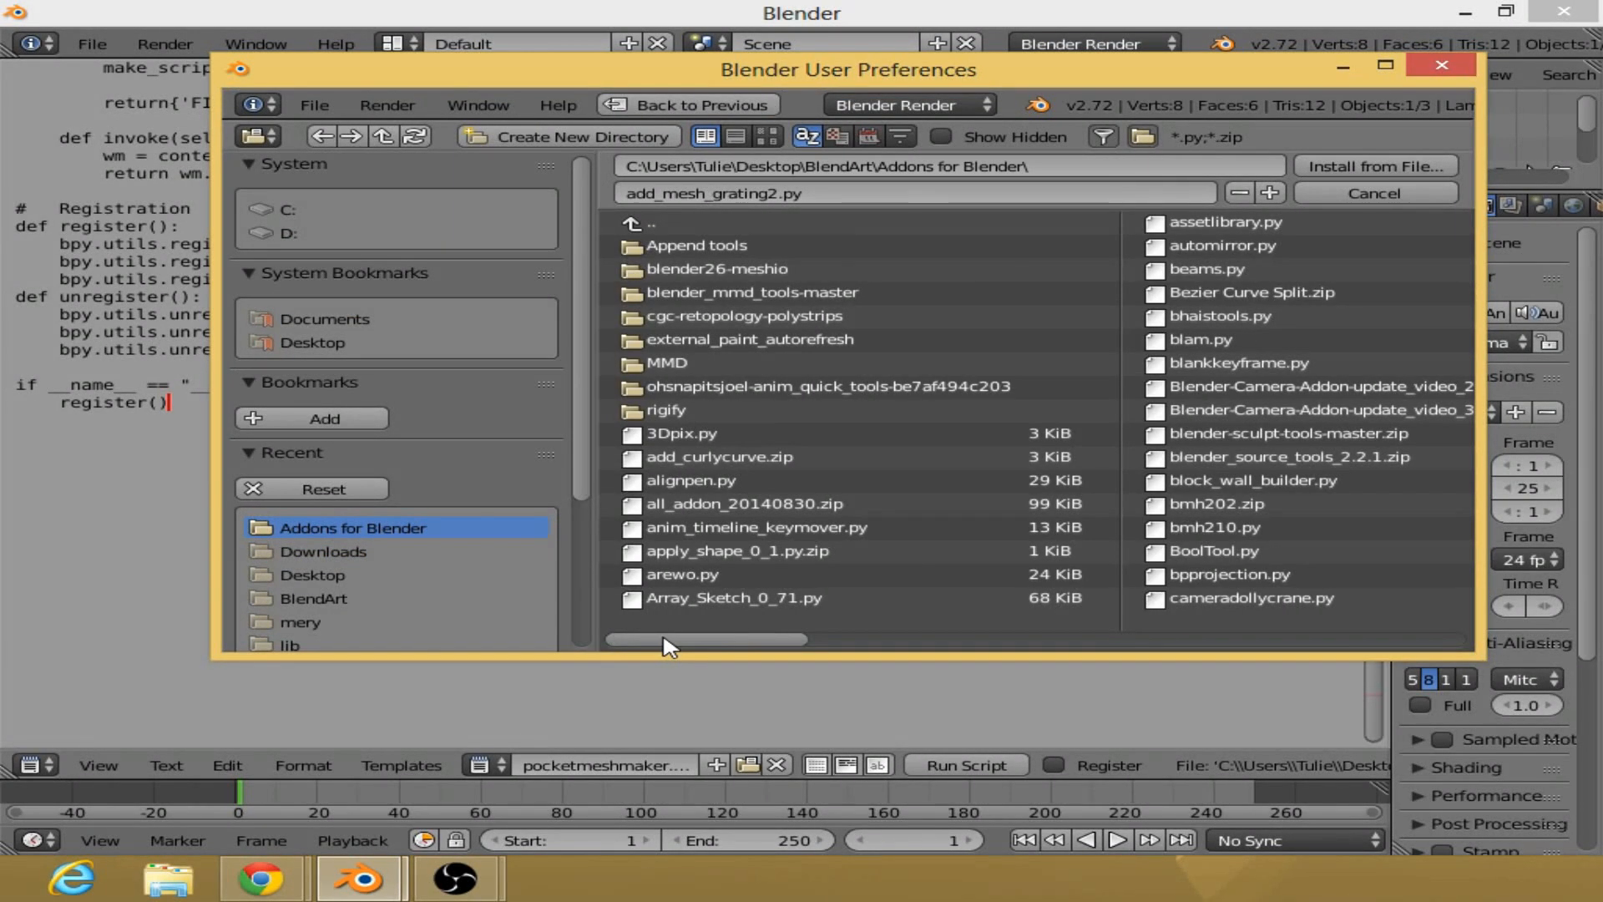
drag(668, 645, 973, 650)
drag(988, 651, 1084, 650)
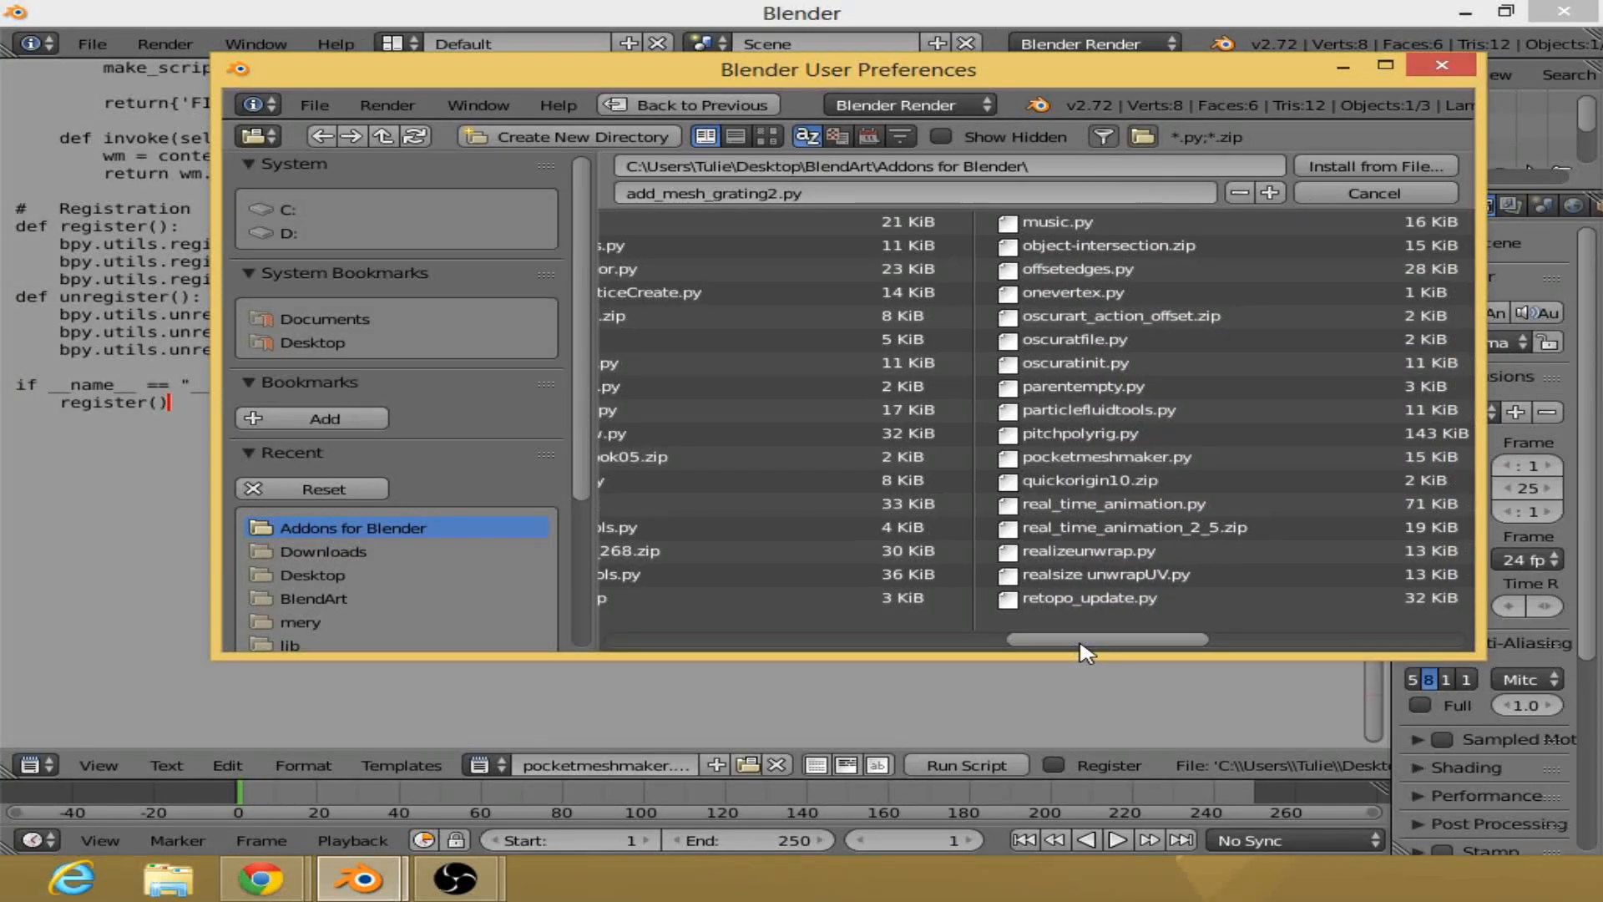
click(1107, 457)
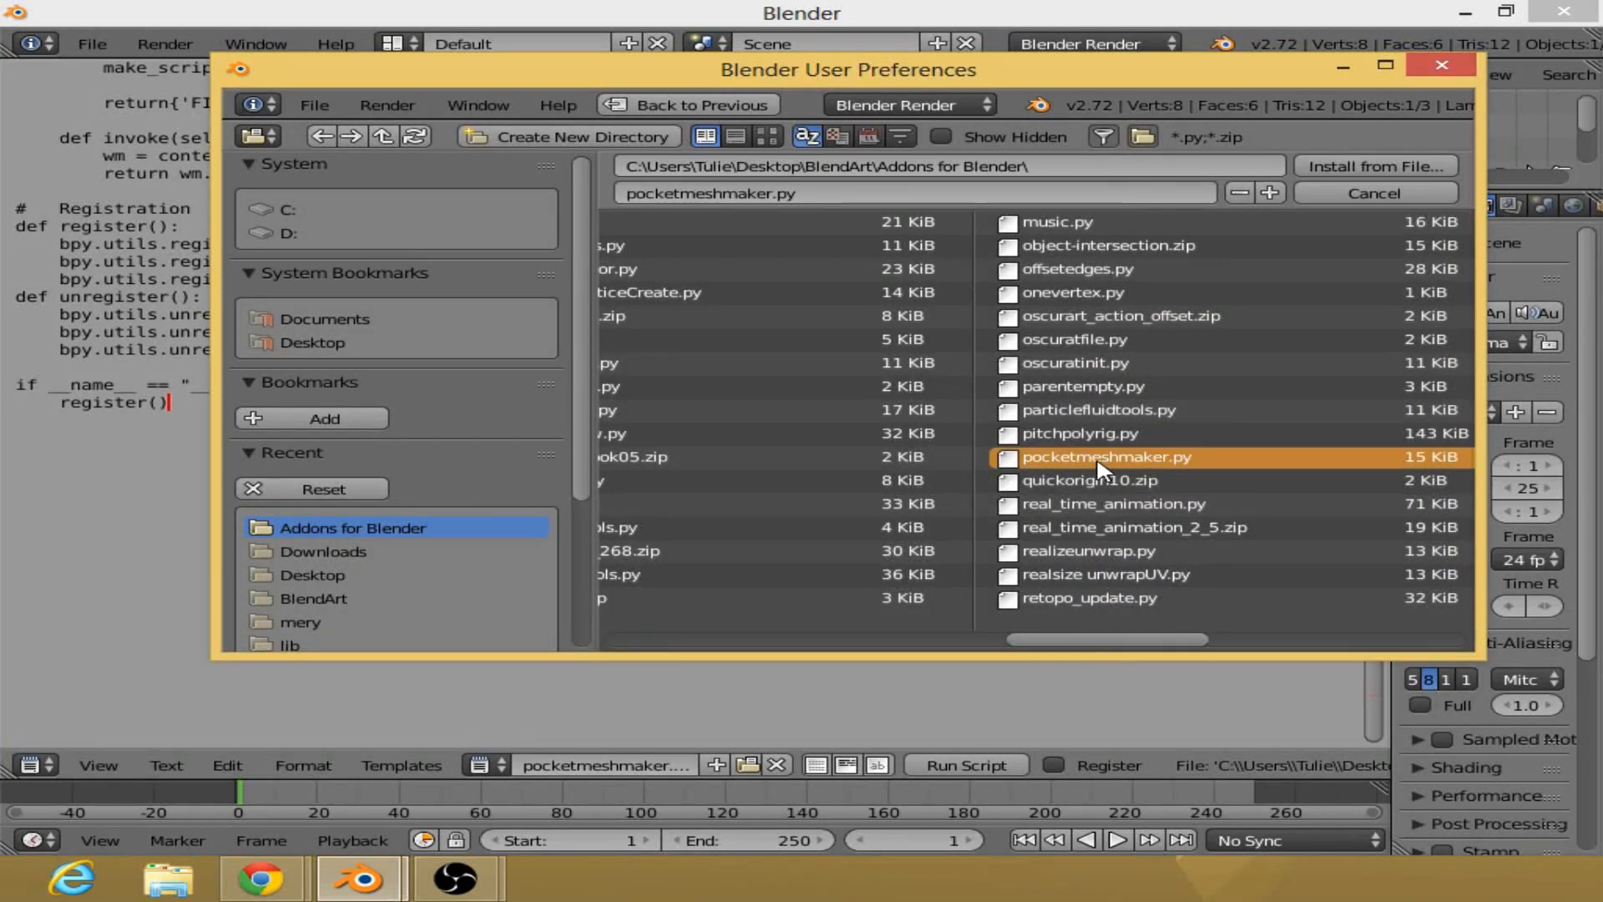
click(1362, 164)
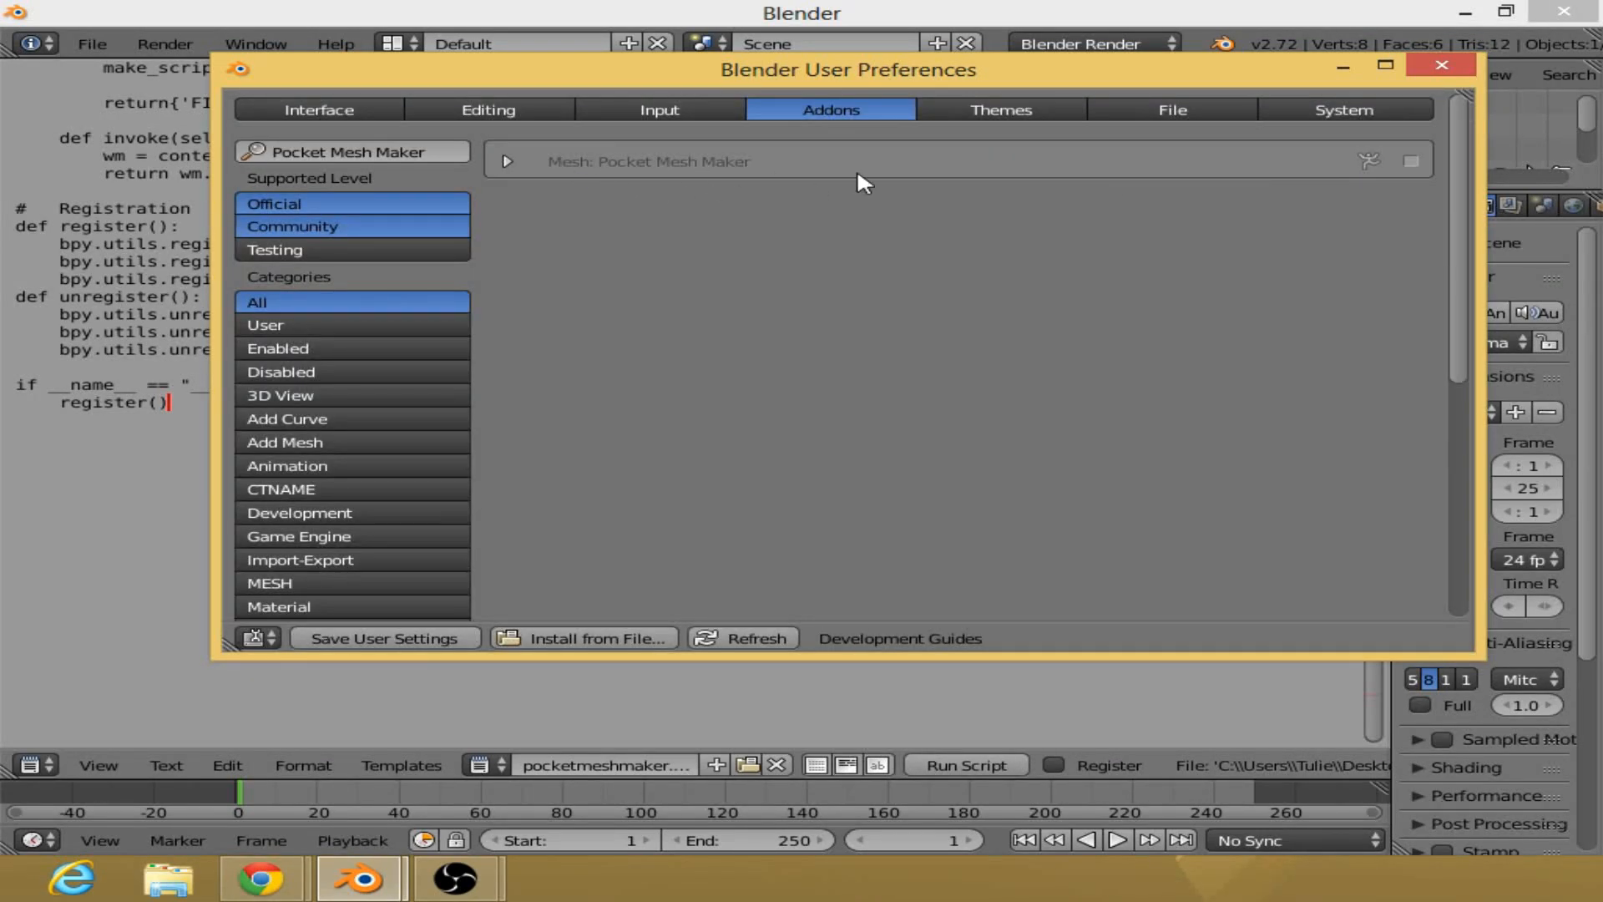
Step: Enable the Pocket Mesh Maker add-on and look over its expanded details
click(1410, 162)
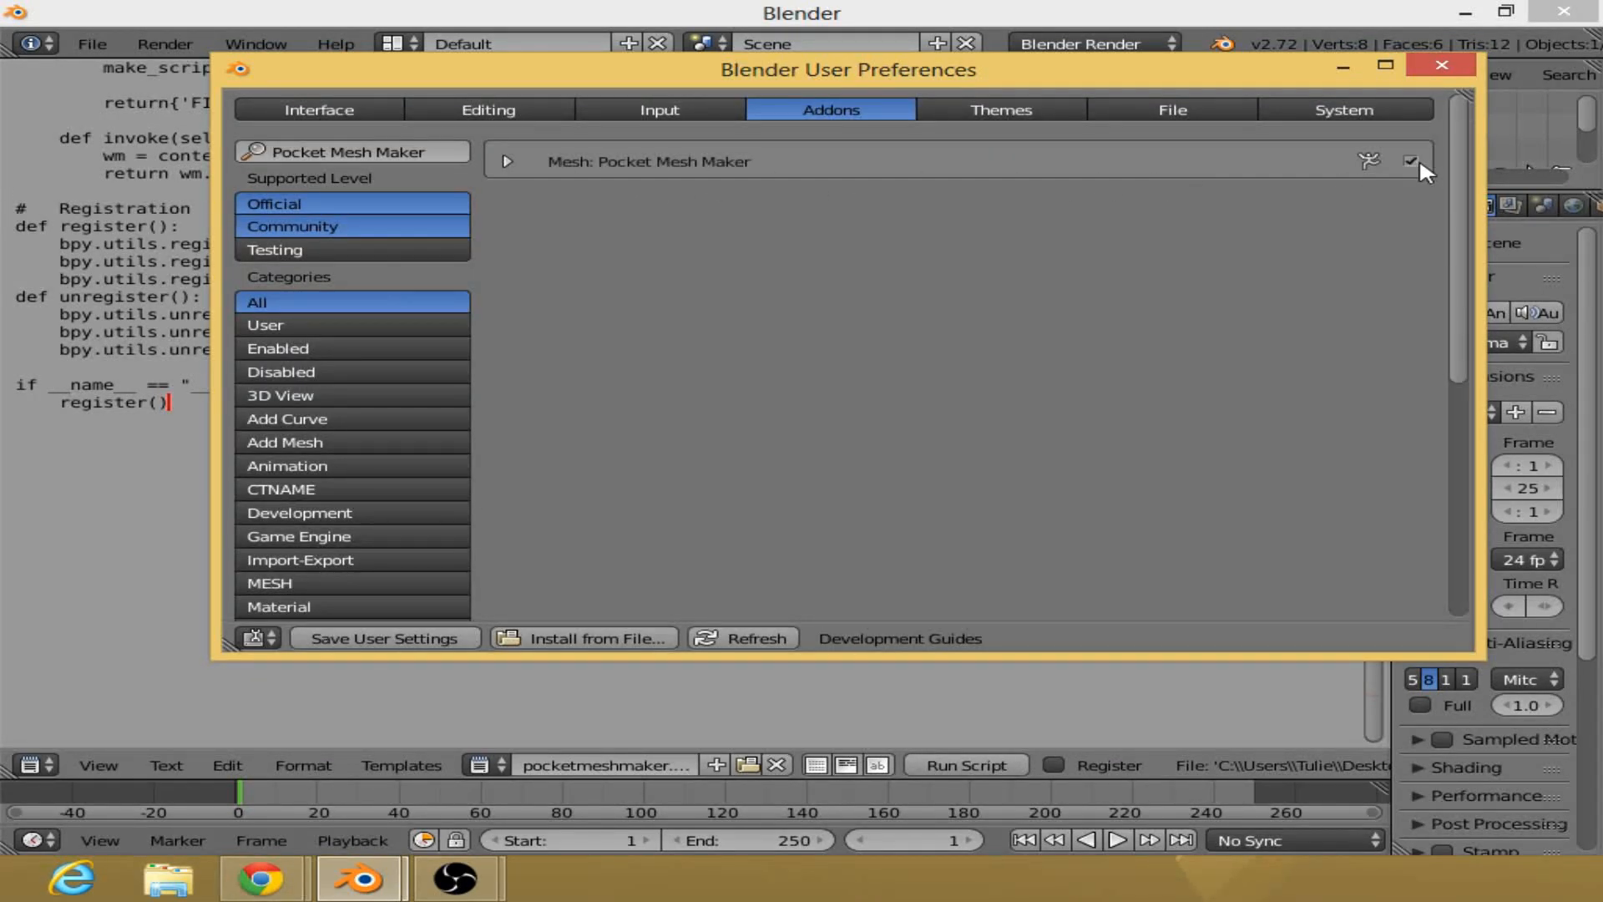
click(1410, 163)
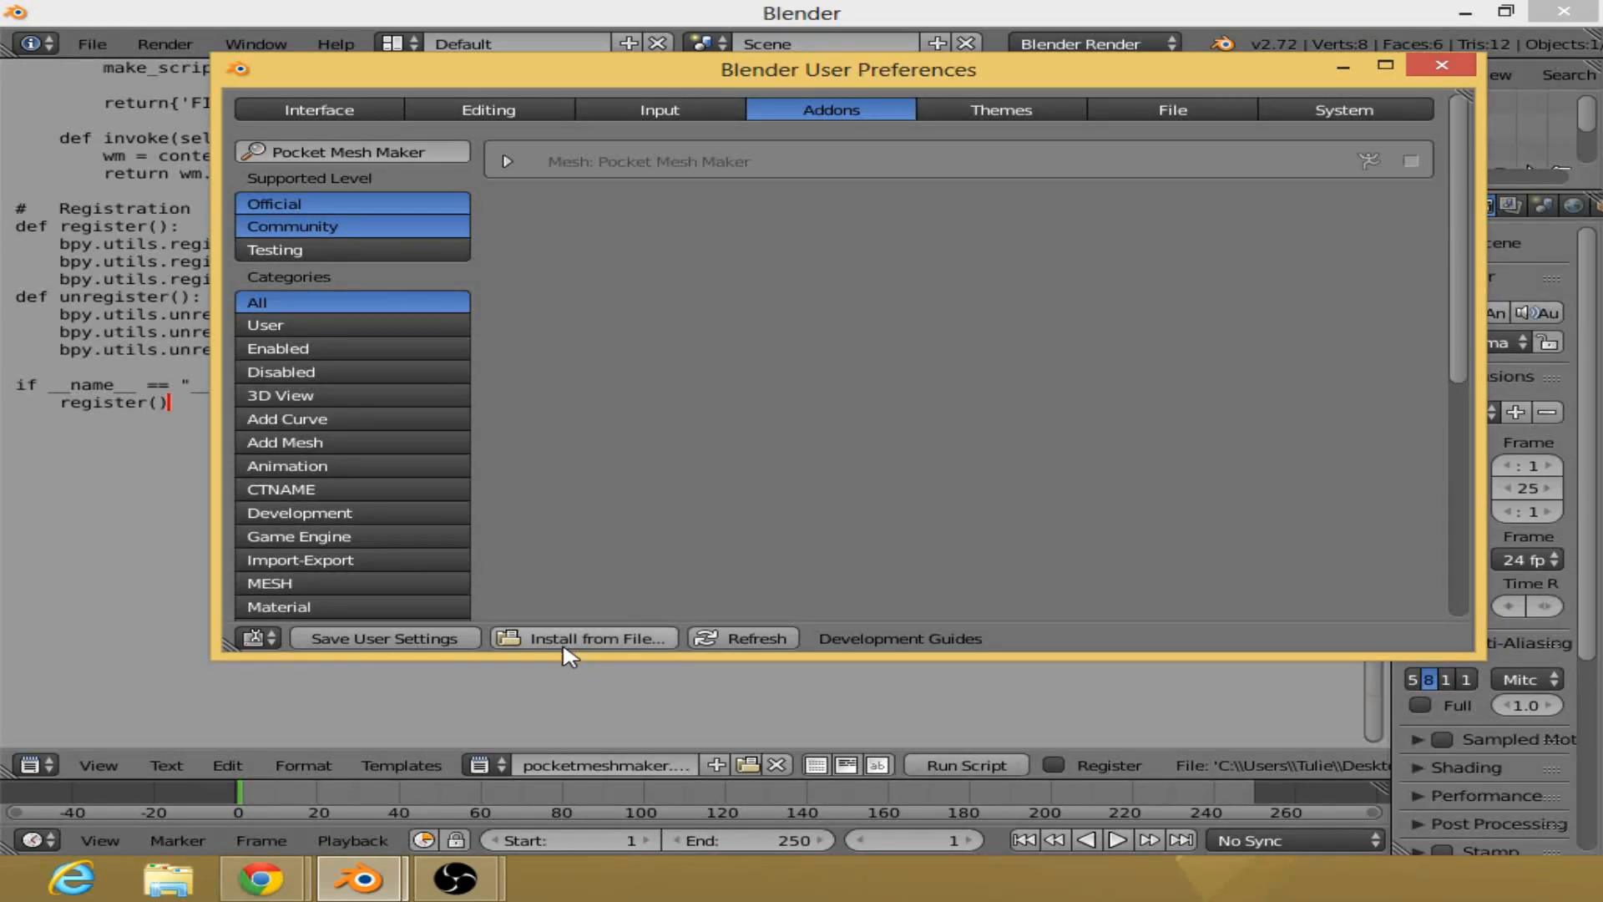
click(1411, 162)
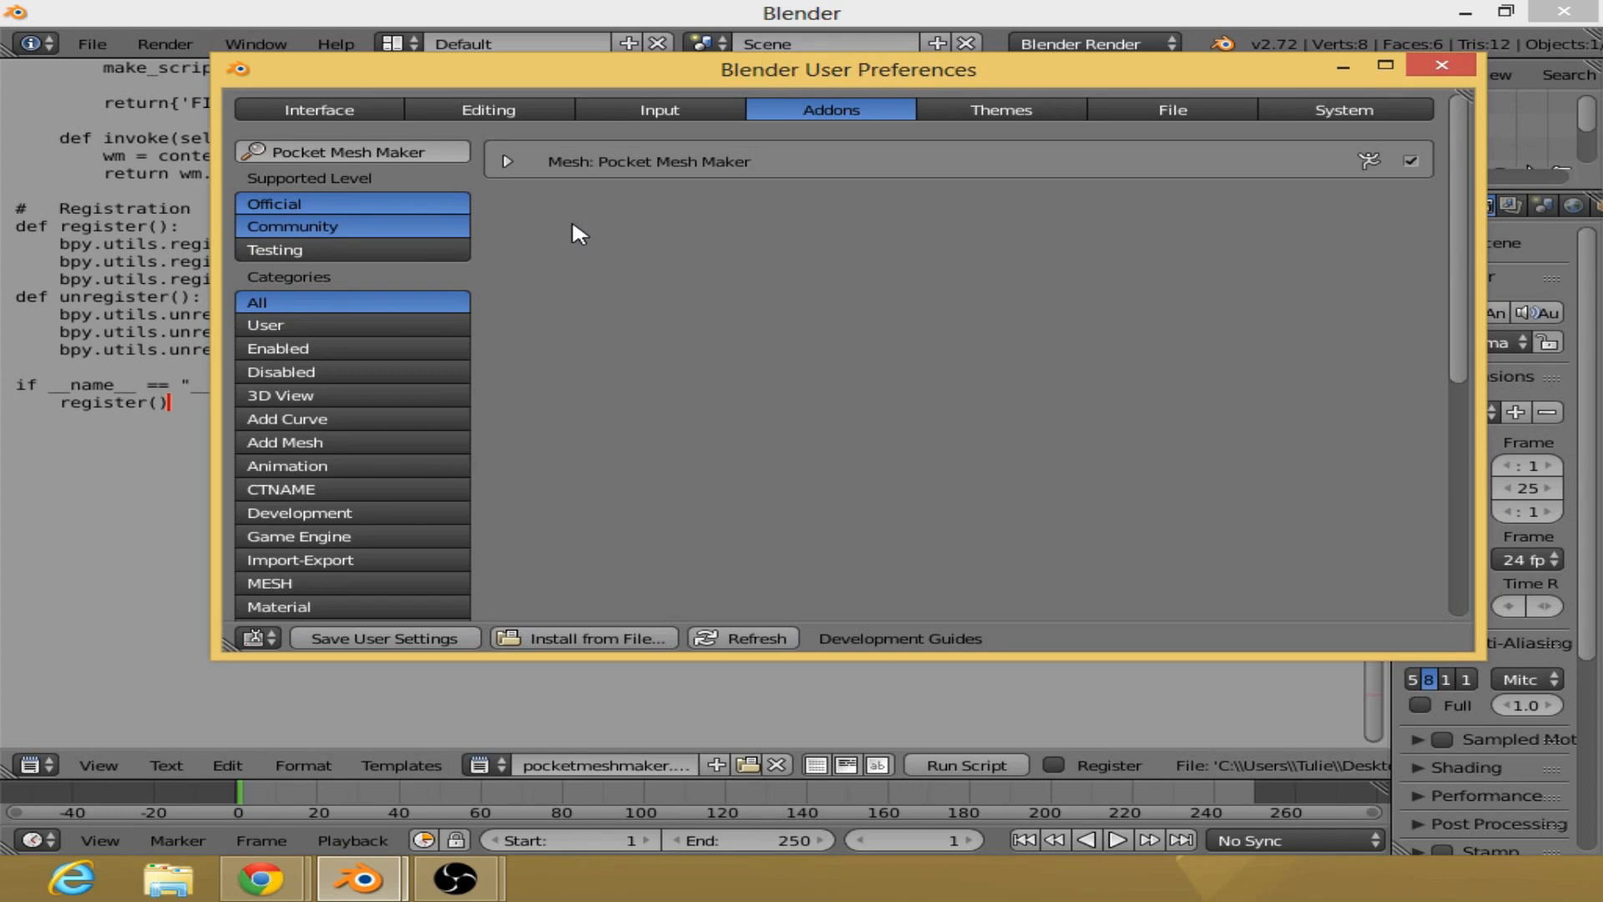
click(512, 161)
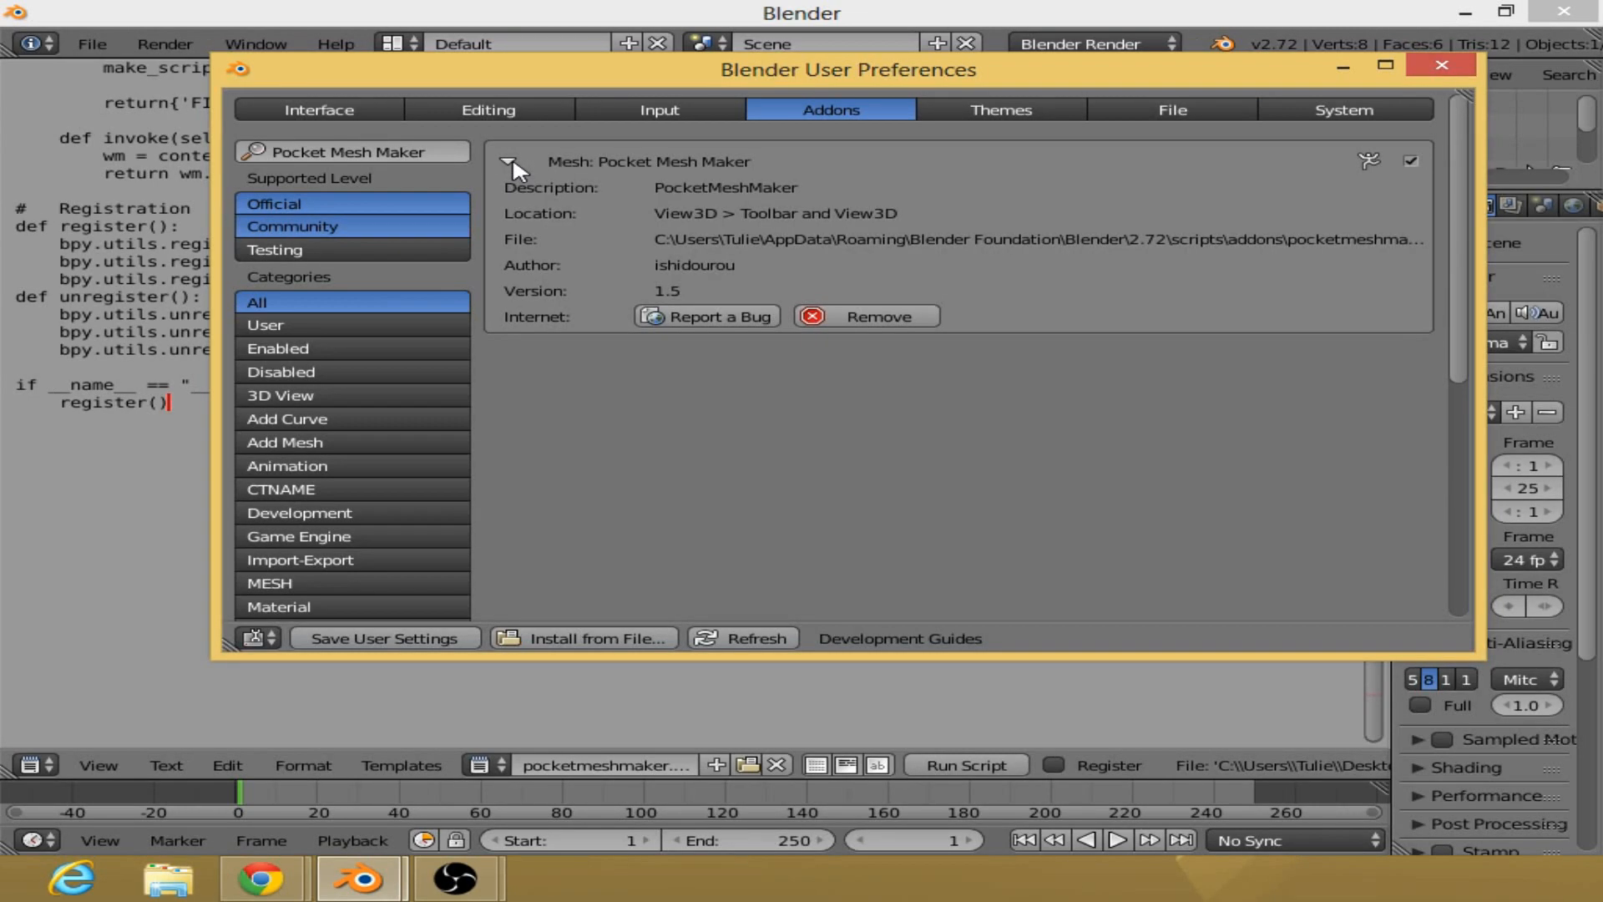
click(512, 160)
Step: Disable the Pocket Mesh Maker add-on and save the user settings
click(1411, 161)
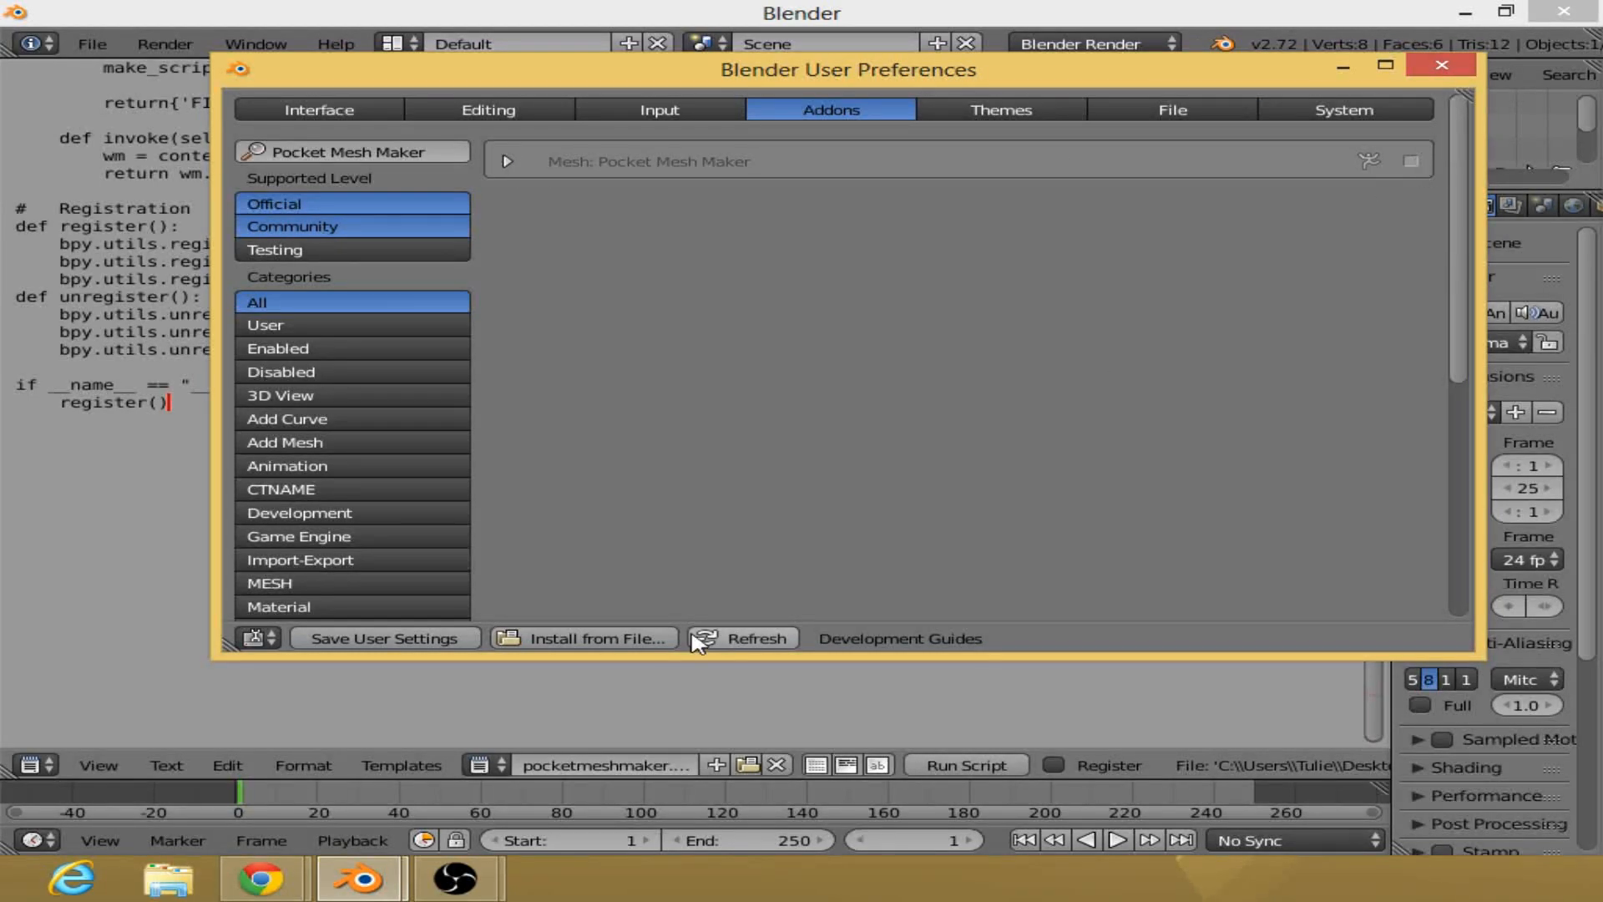
click(426, 642)
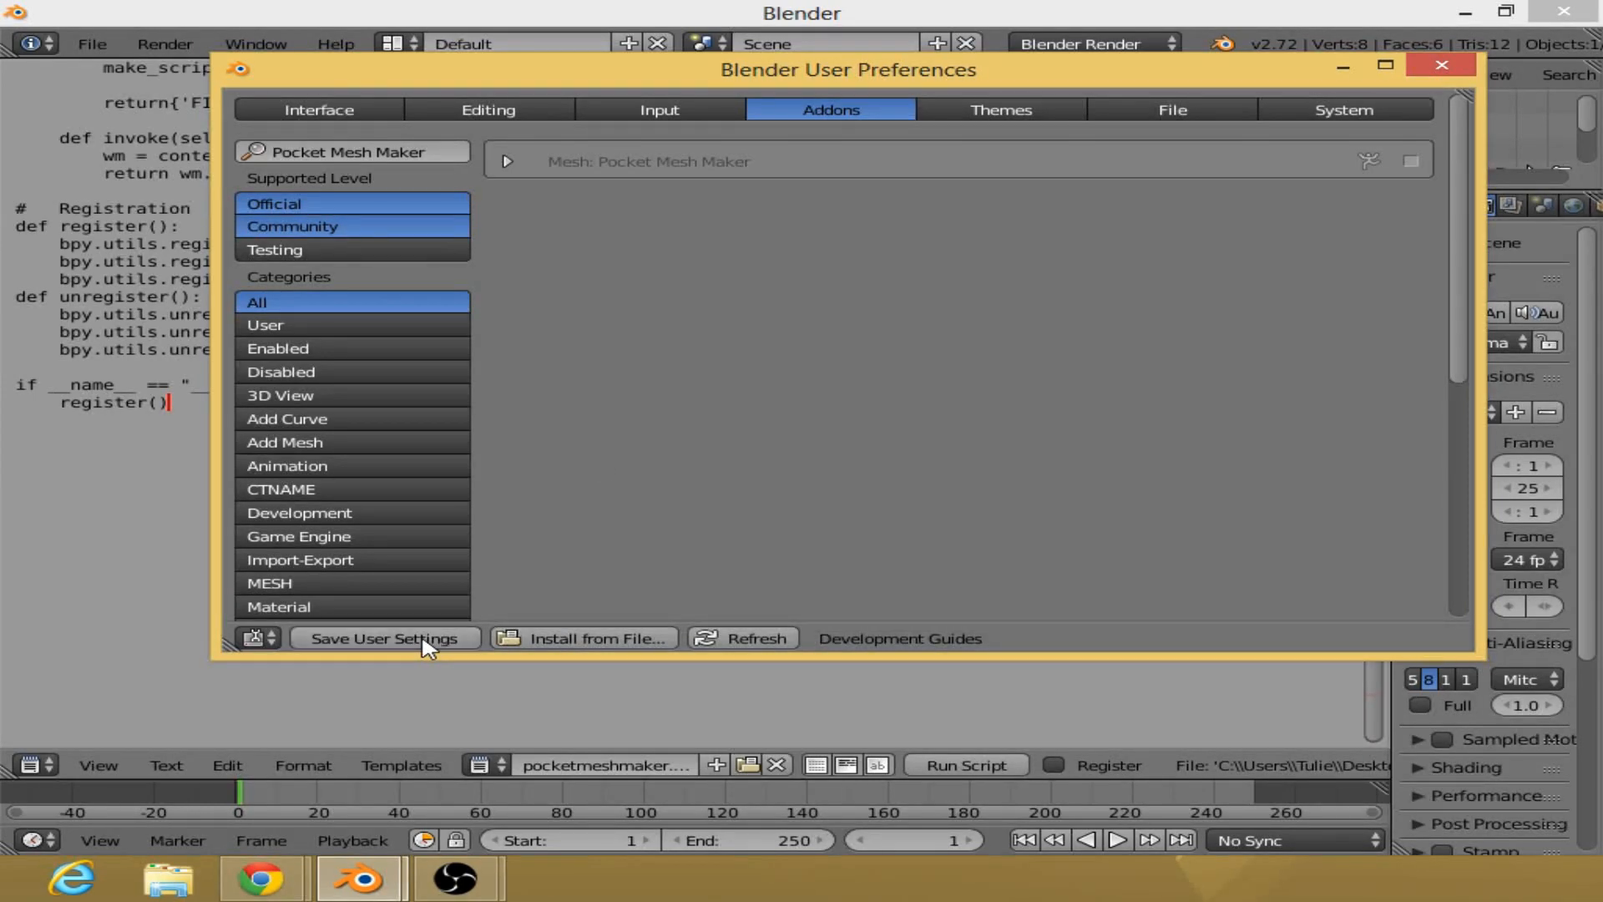
Step: Clear the add-on search text and filter the add-ons by the User category
click(289, 325)
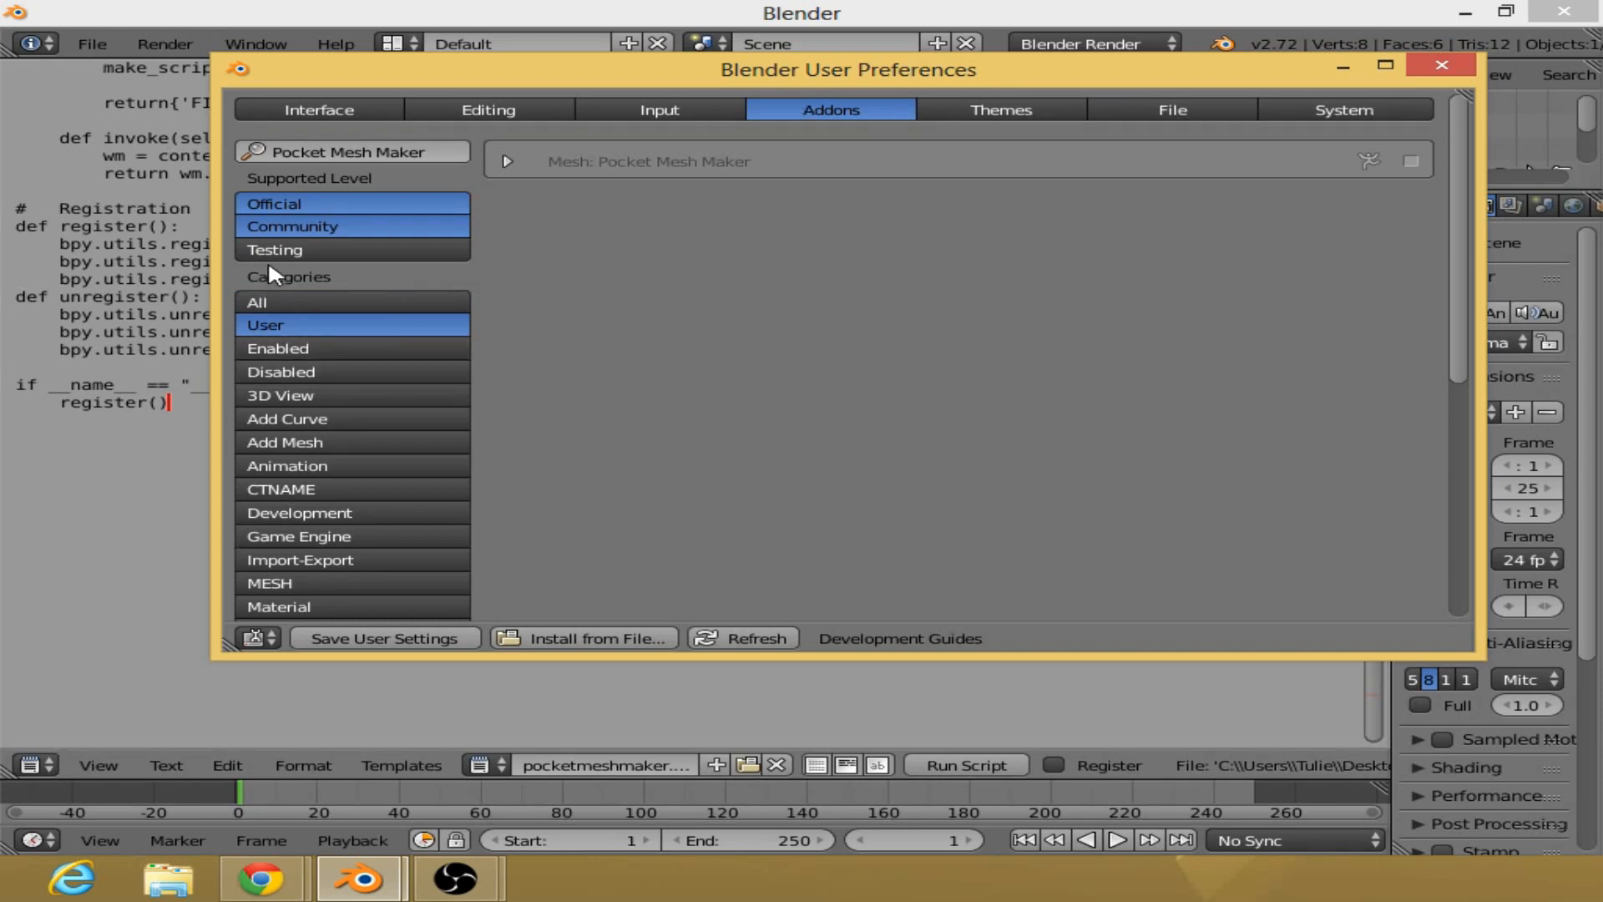
click(401, 152)
key(BackSpace)
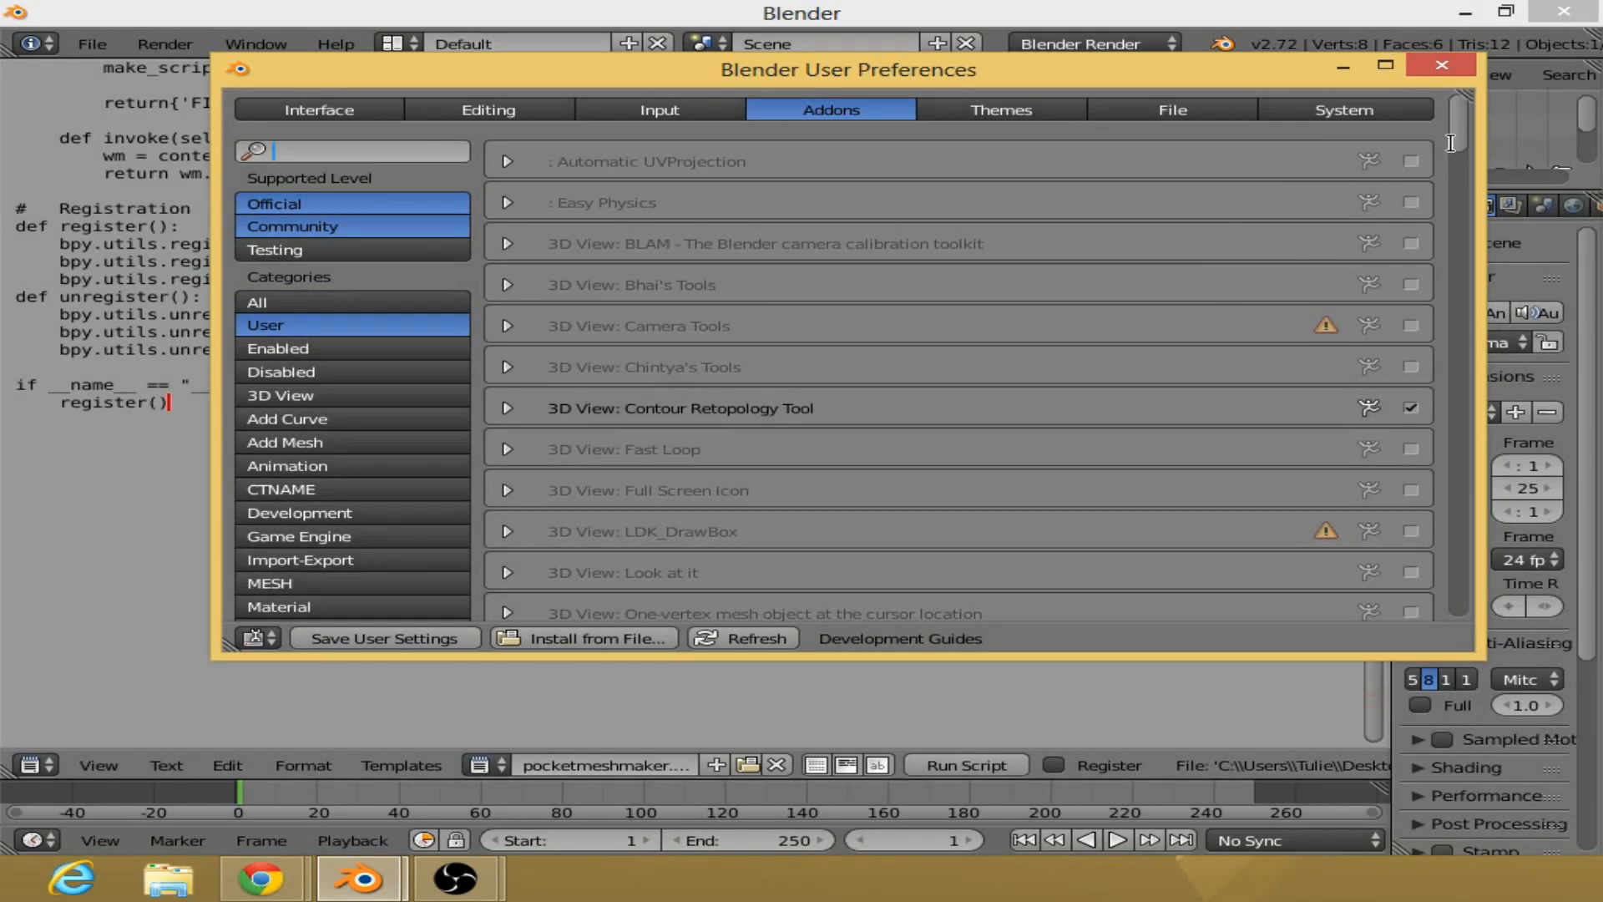
mouse_move(1454, 133)
mouse_down()
mouse_move(1471, 199)
mouse_move(1502, 222)
mouse_move(1506, 272)
mouse_move(1434, 617)
mouse_move(1430, 124)
mouse_up()
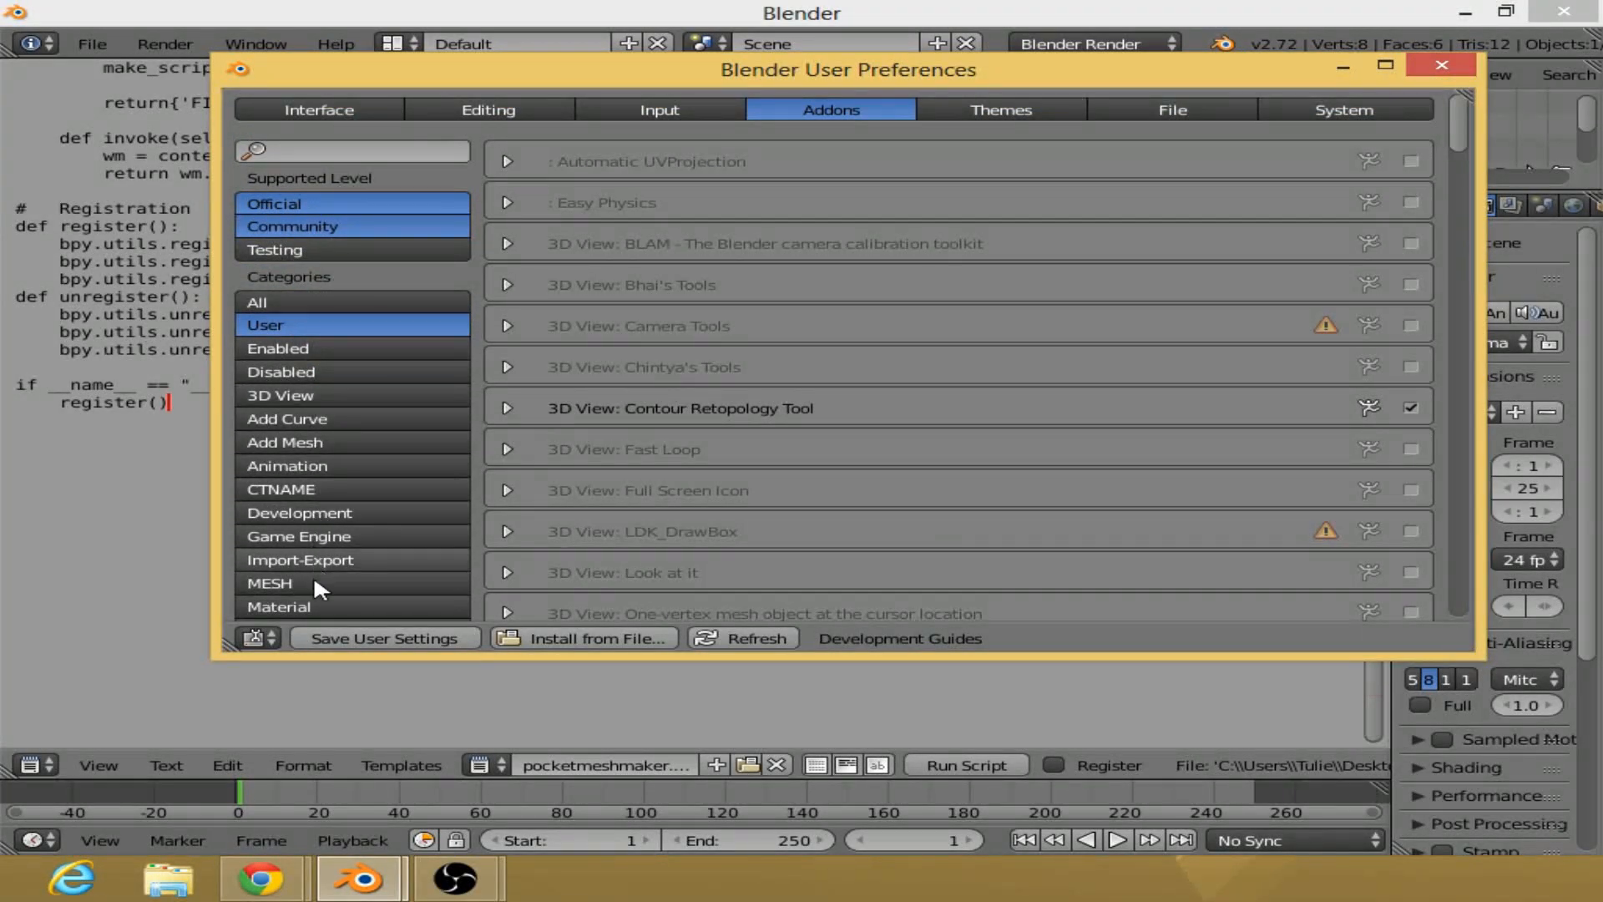
click(332, 299)
click(413, 325)
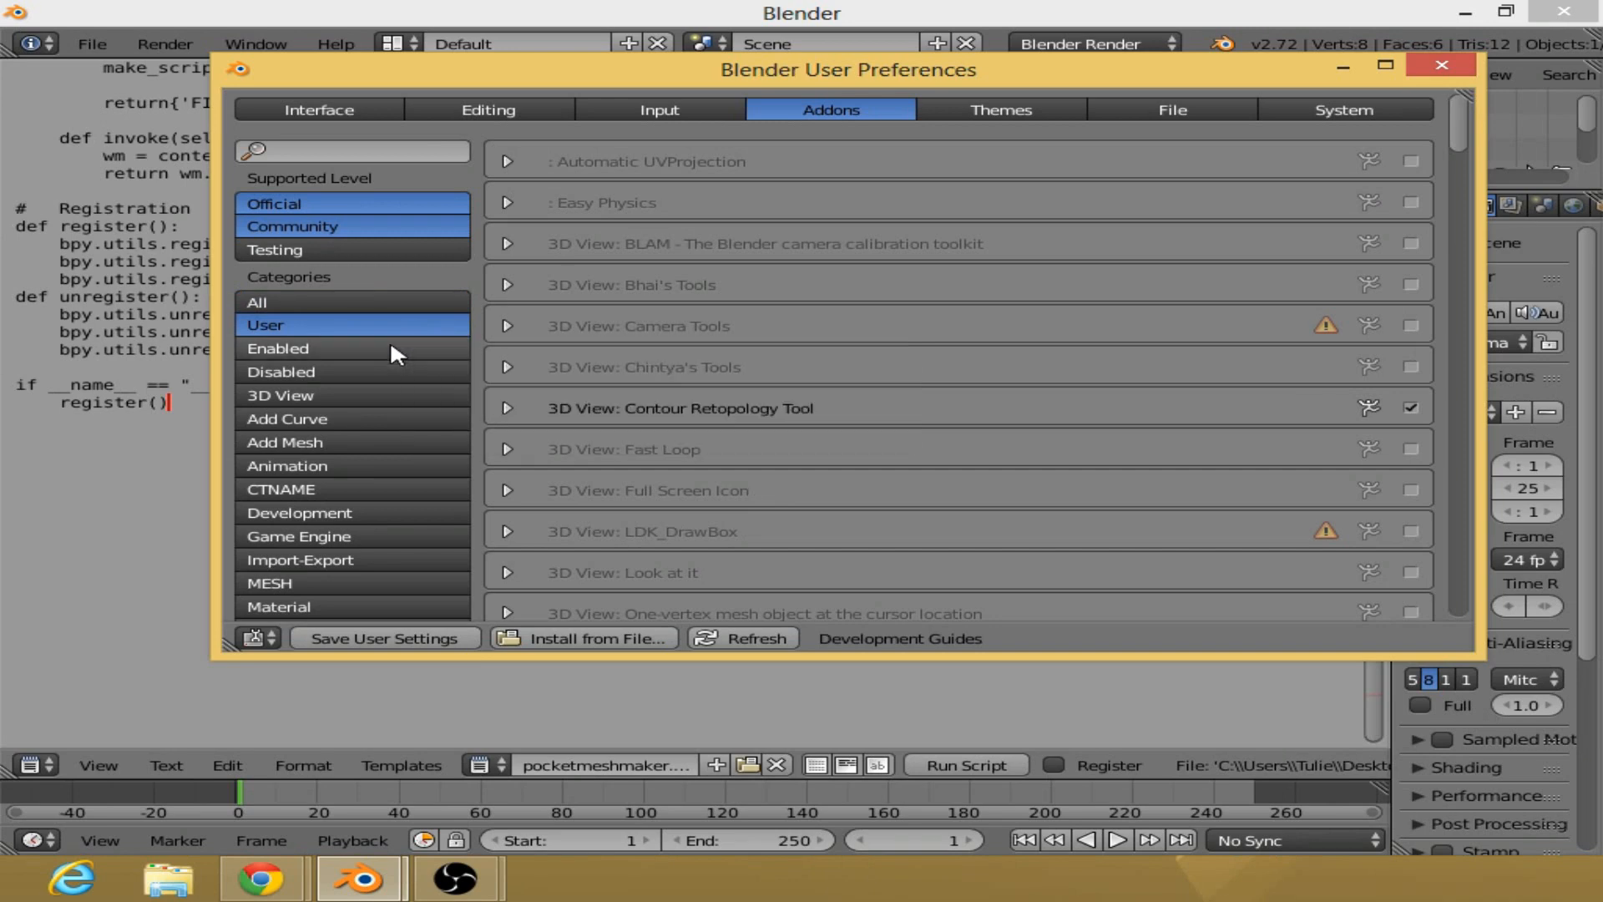
Step: Filter to the Enabled add-ons and compare the details of Autodesk 3DS format and Screencast Keys
click(390, 348)
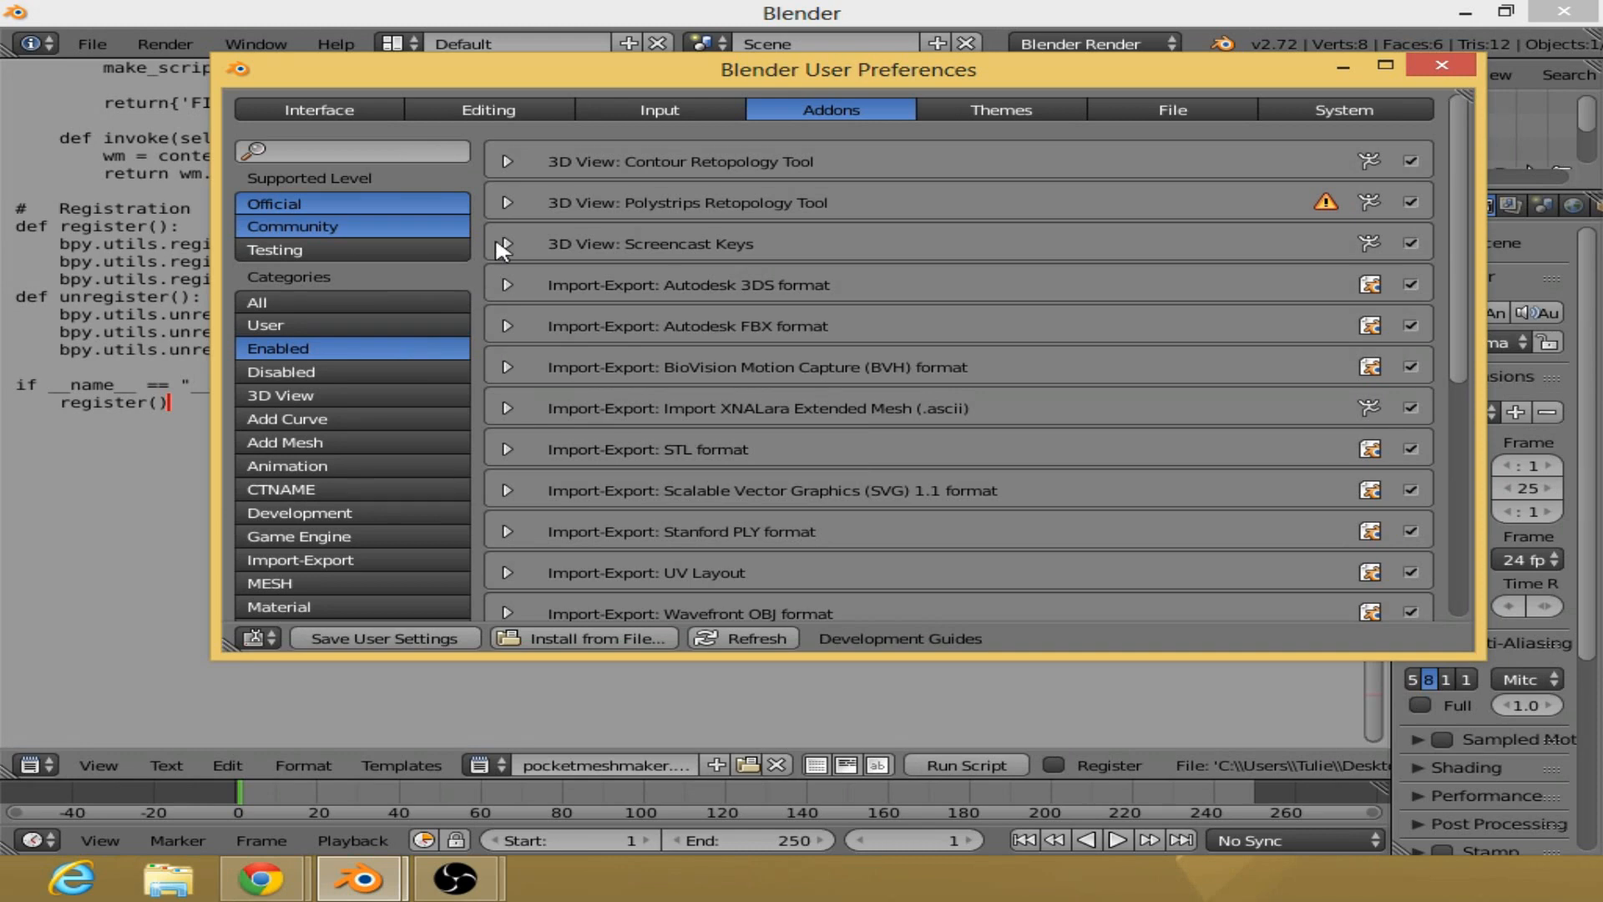
click(507, 285)
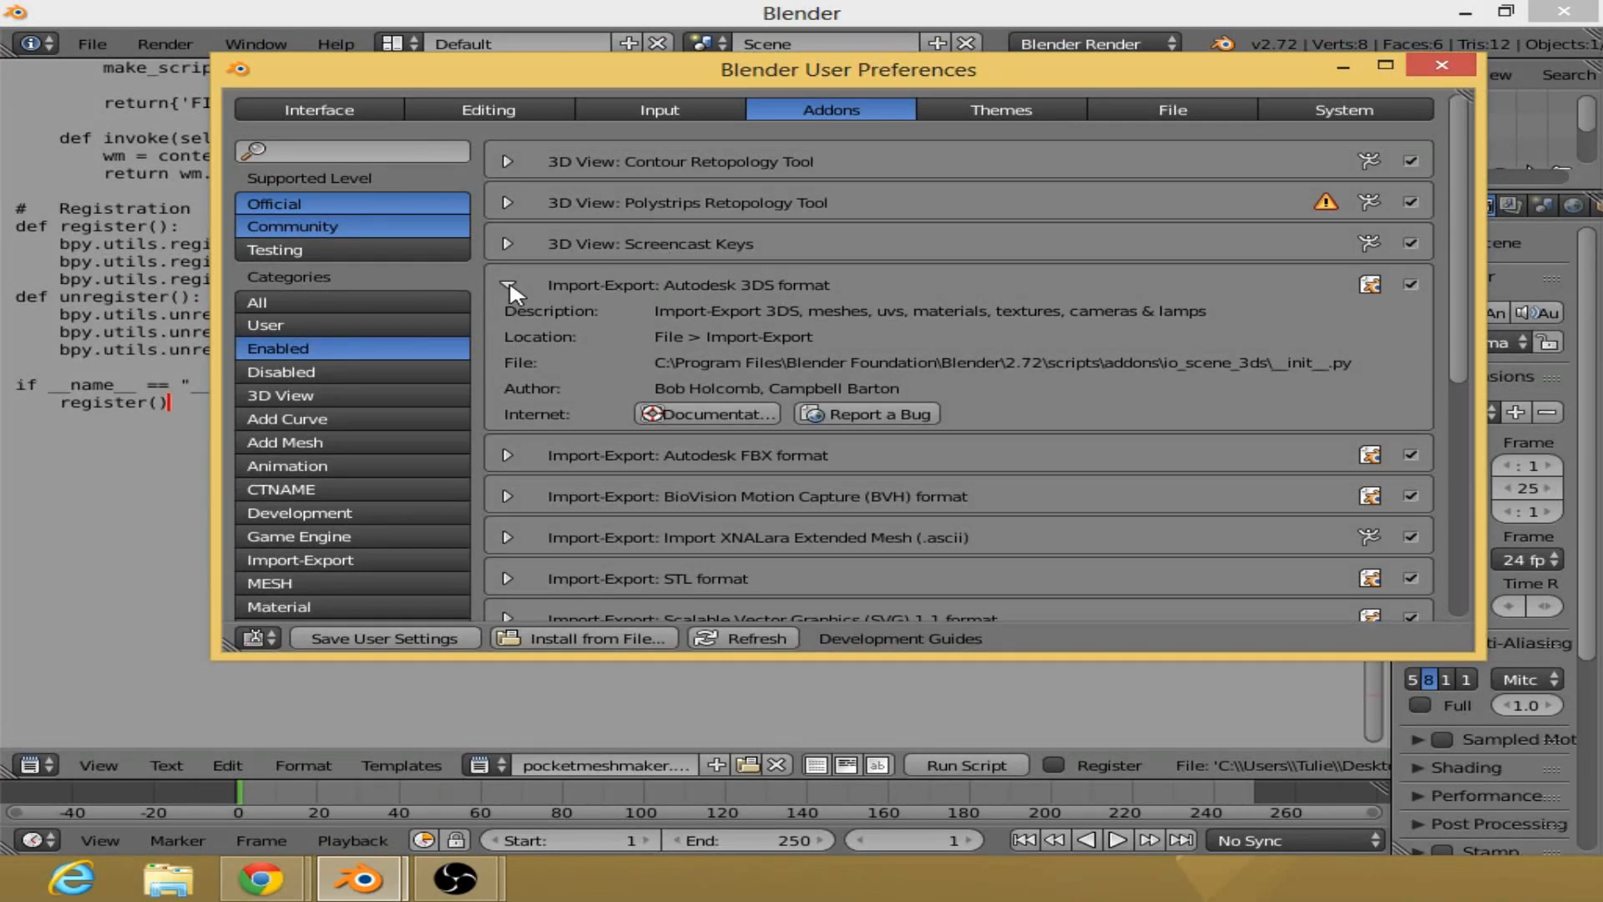
click(507, 285)
click(506, 244)
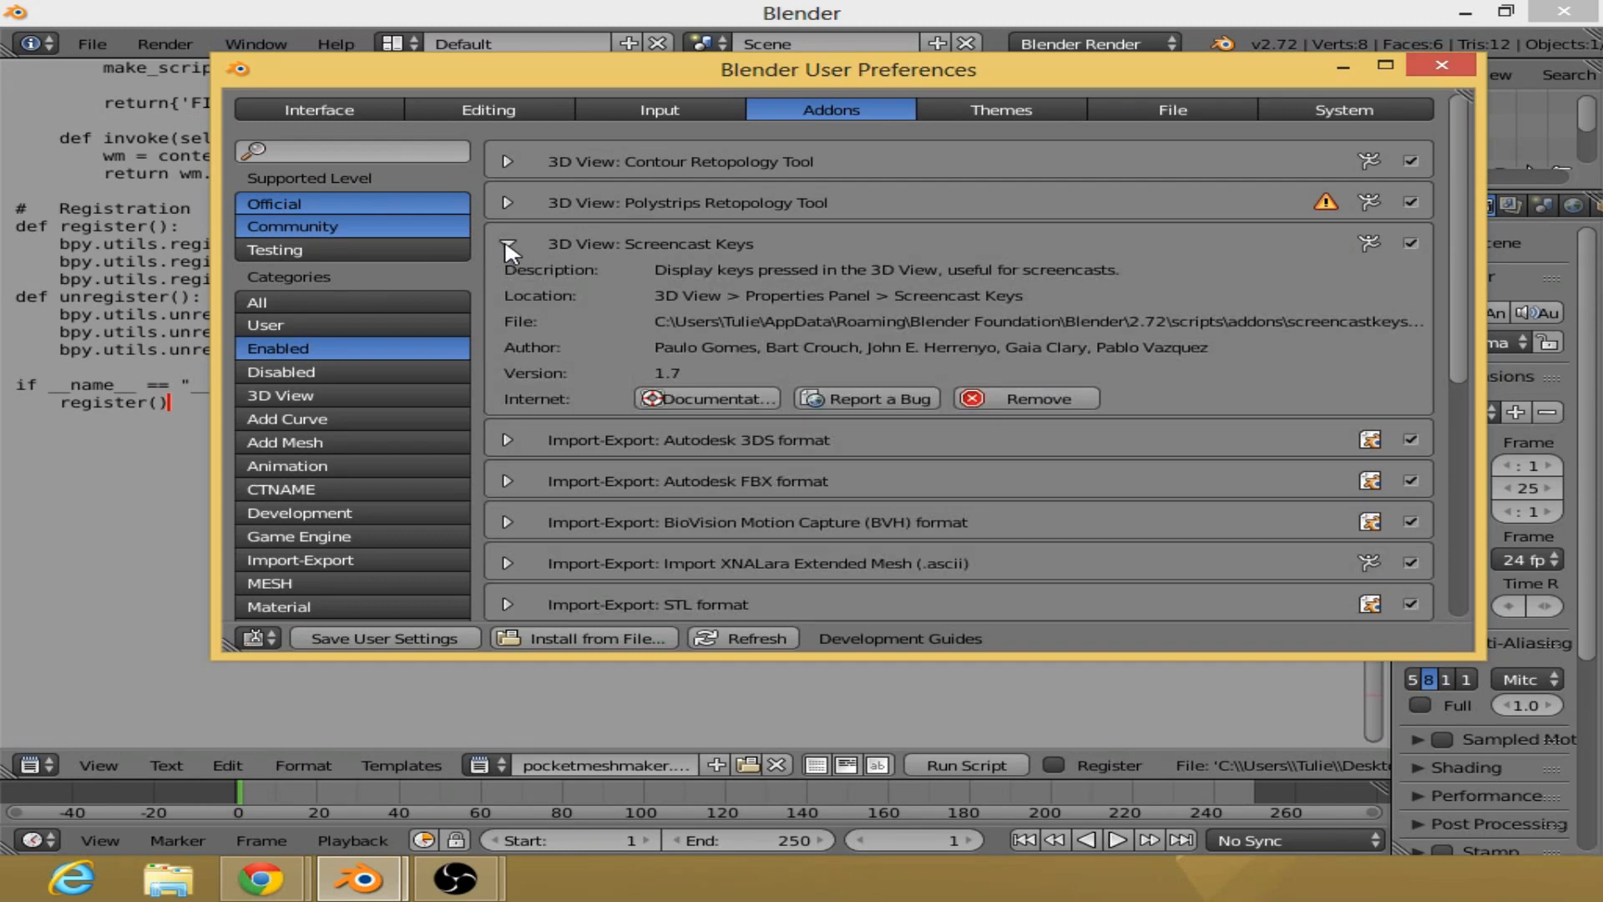
click(503, 244)
Step: Return to the User category, check the Easy Physics details including its Remove option, and browse the other user-installed add-ons
click(354, 326)
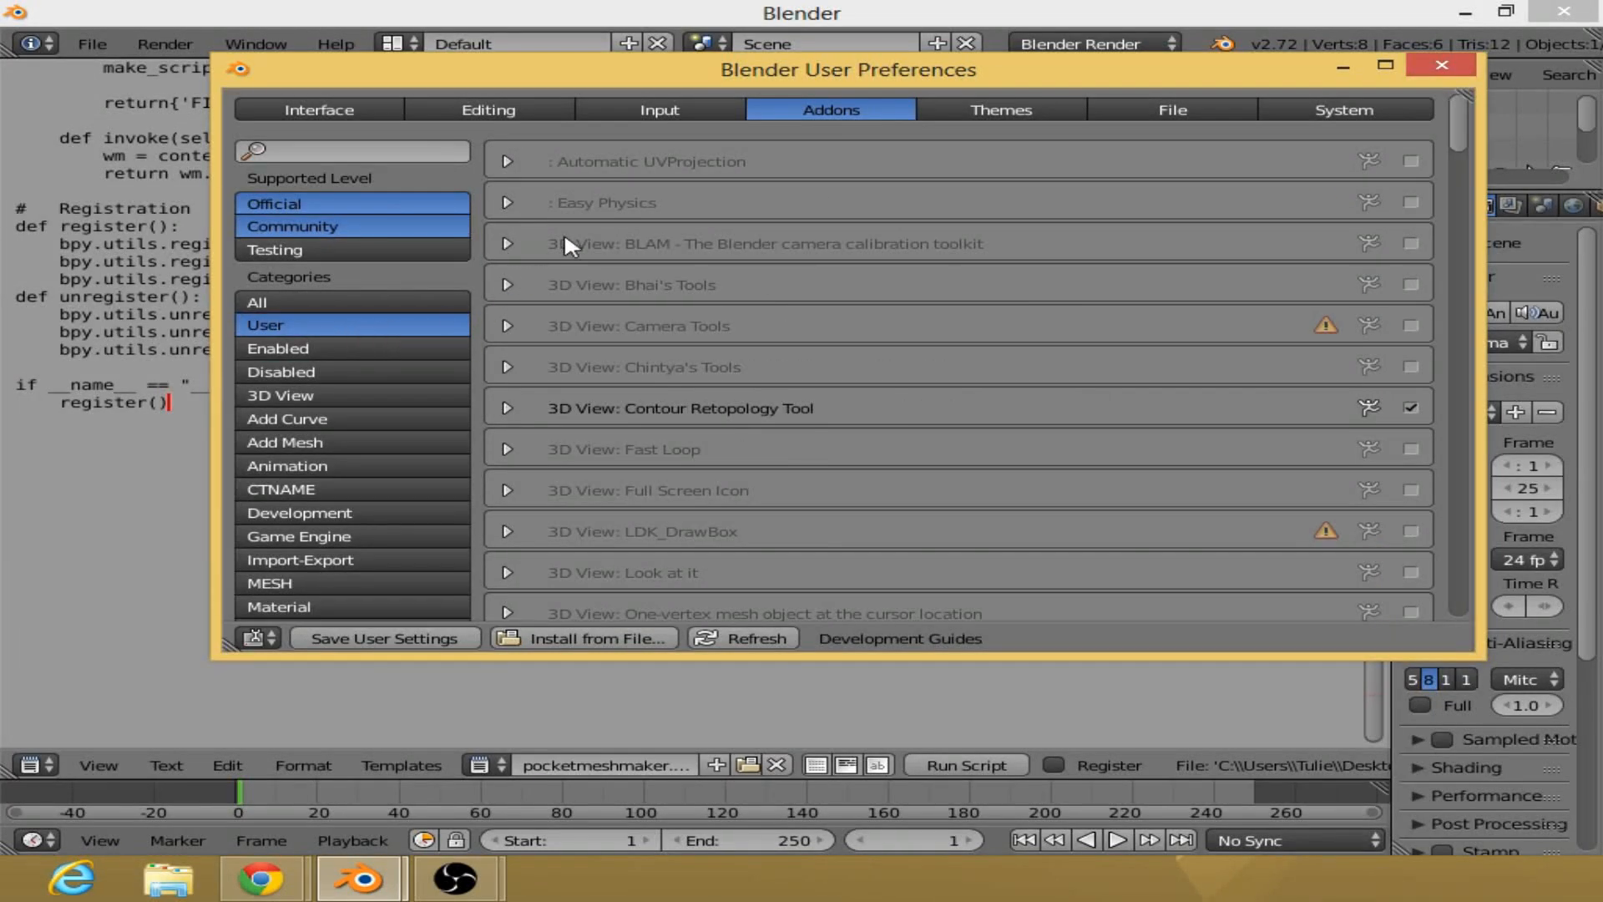
click(507, 200)
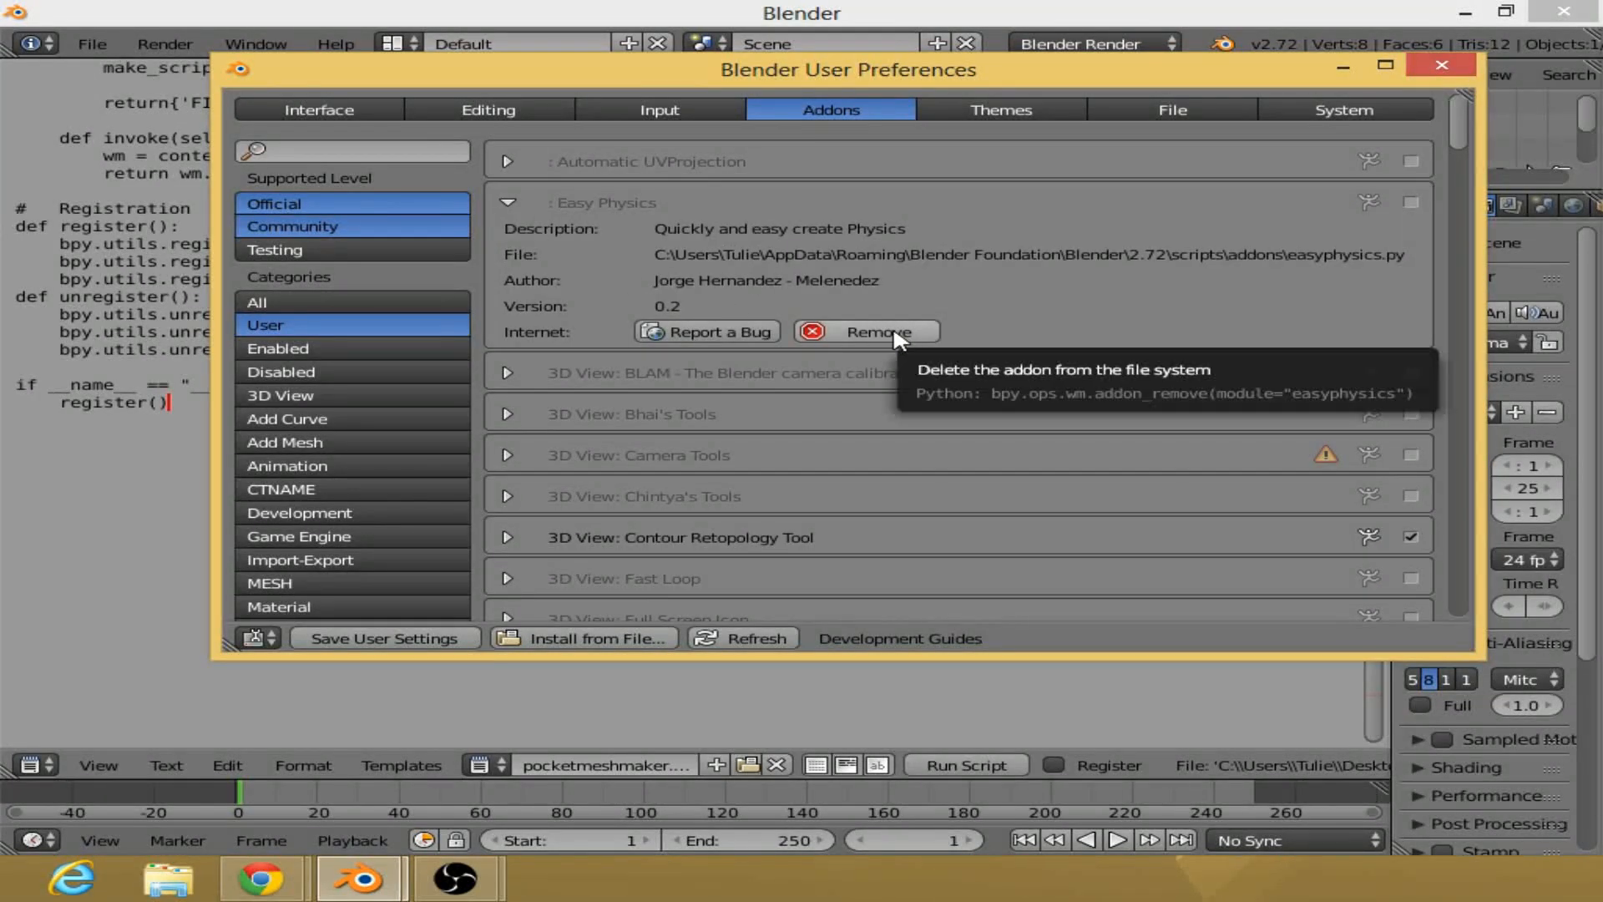
click(509, 202)
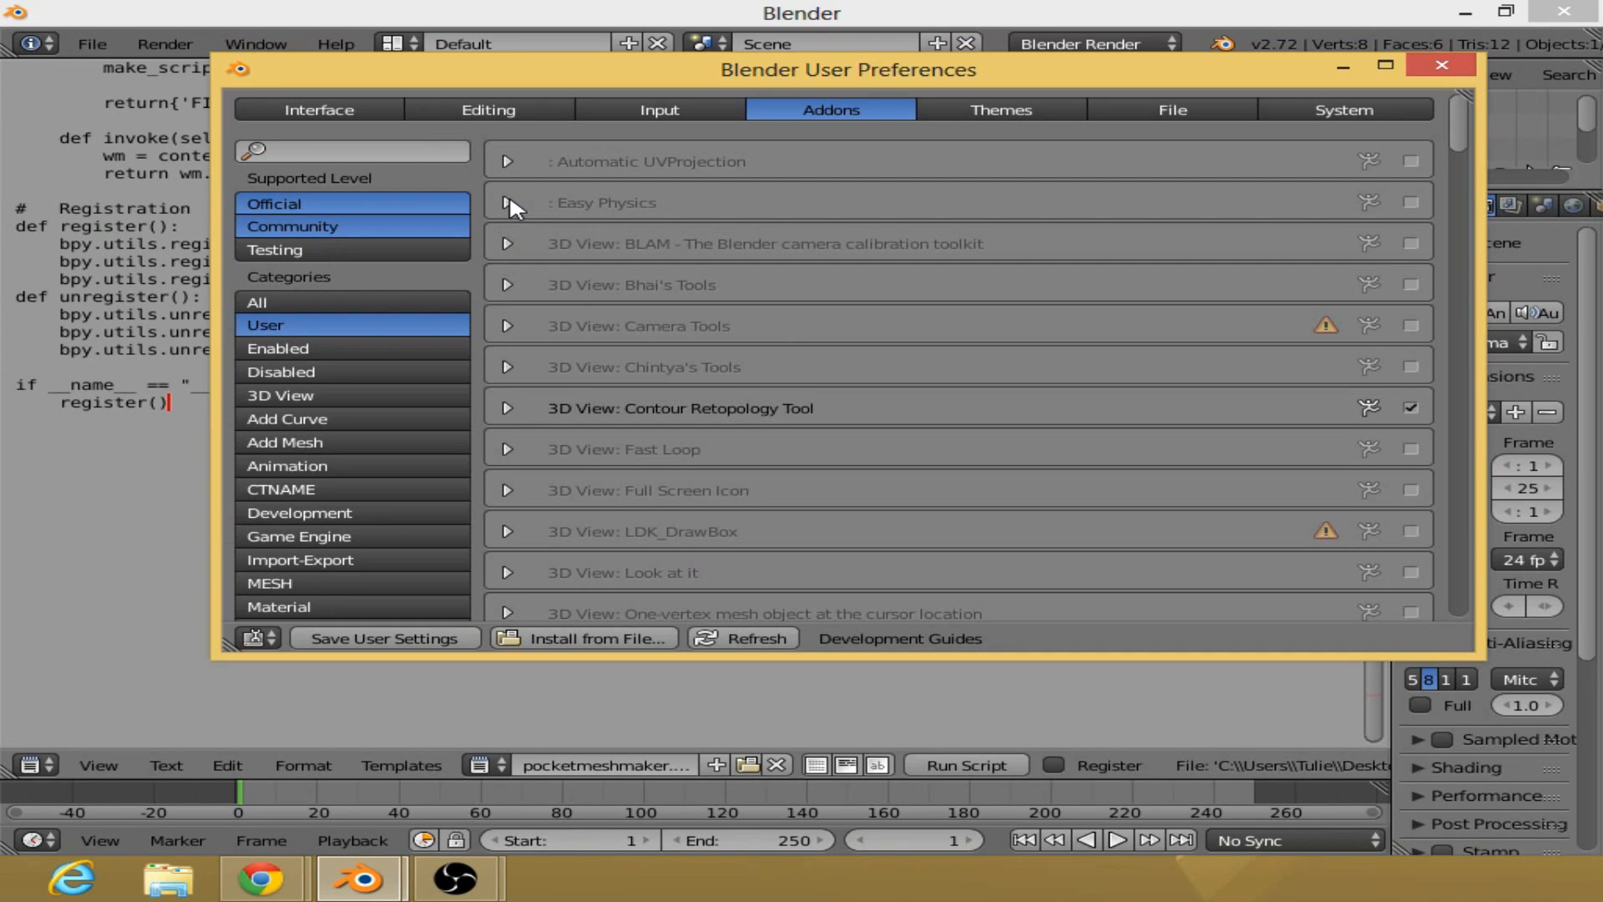
scroll(543, 214, down, 4)
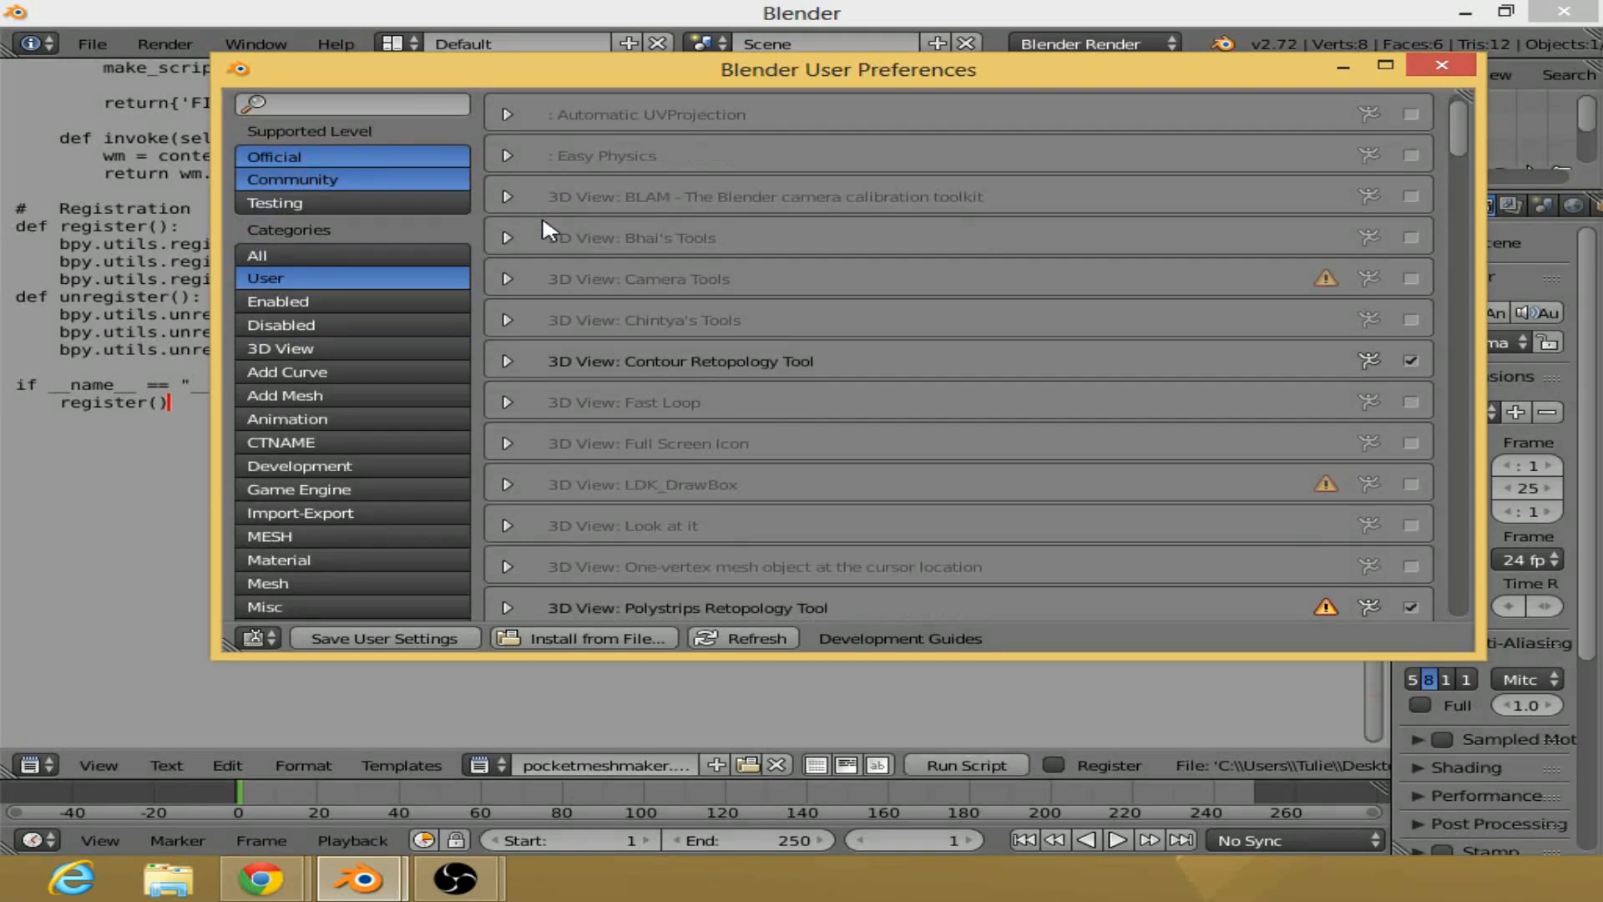
scroll(543, 214, down, 10)
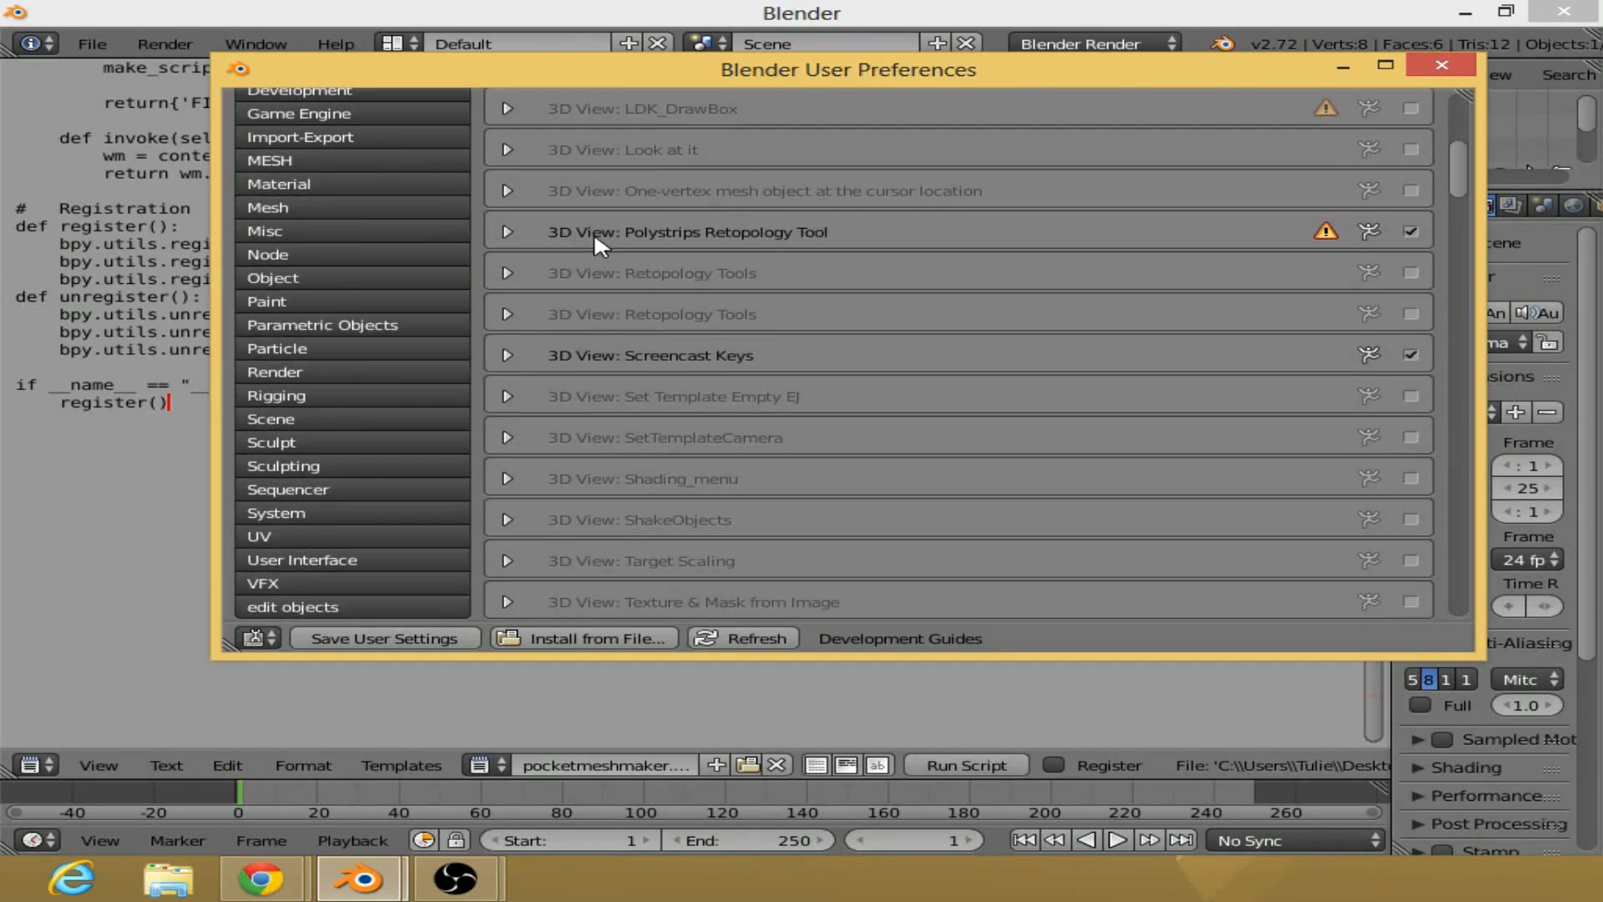
scroll(664, 340, down, 12)
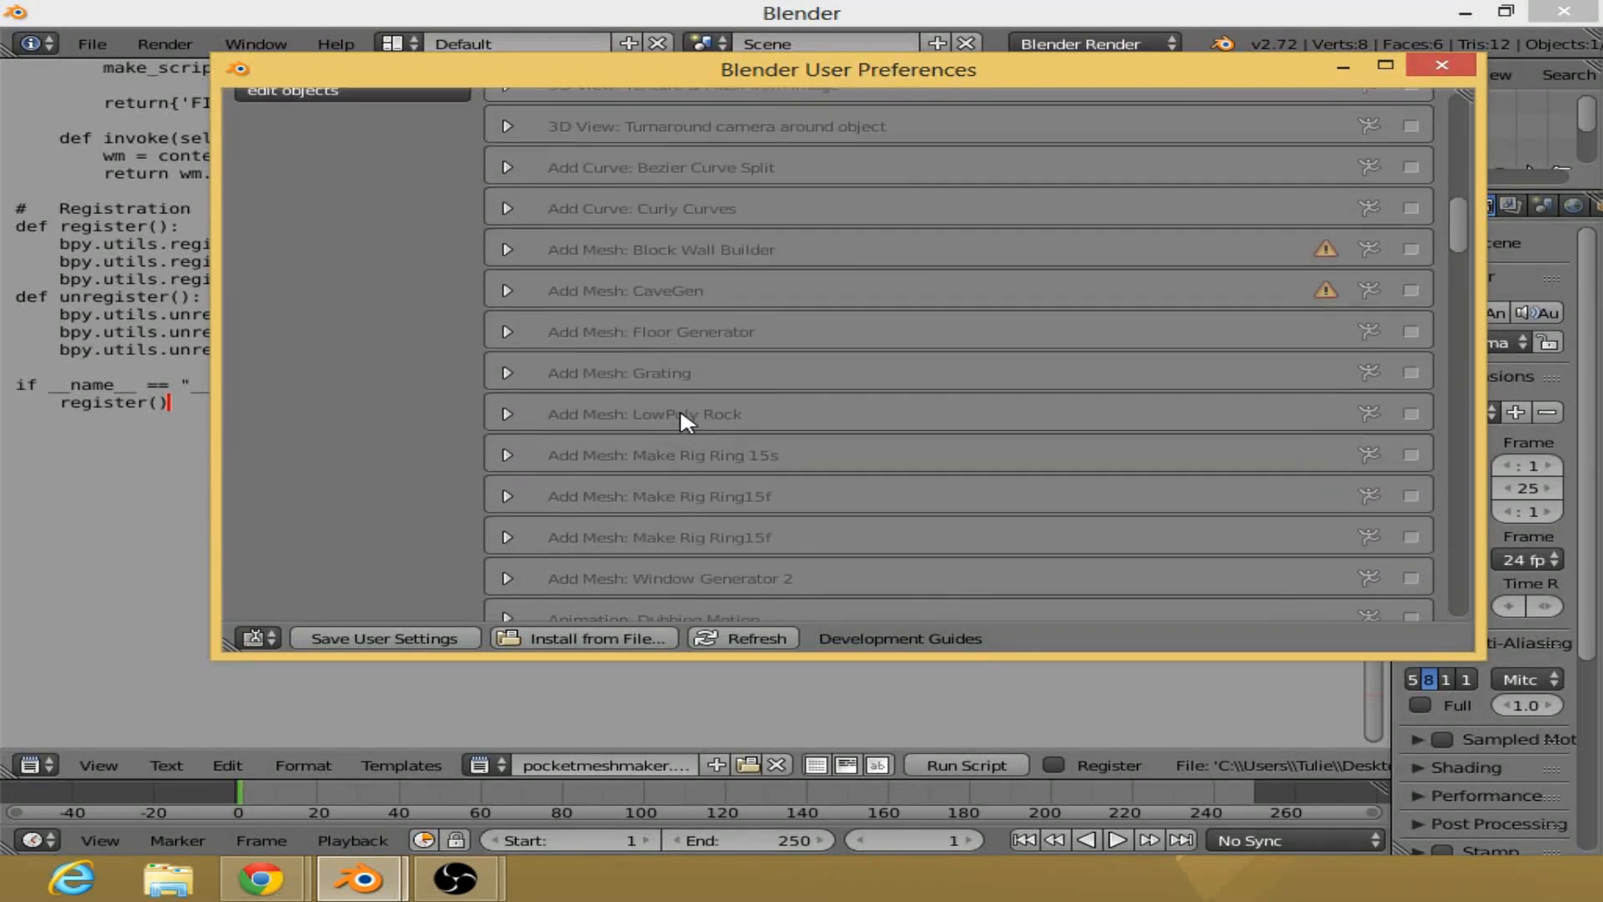
scroll(680, 408, up, 14)
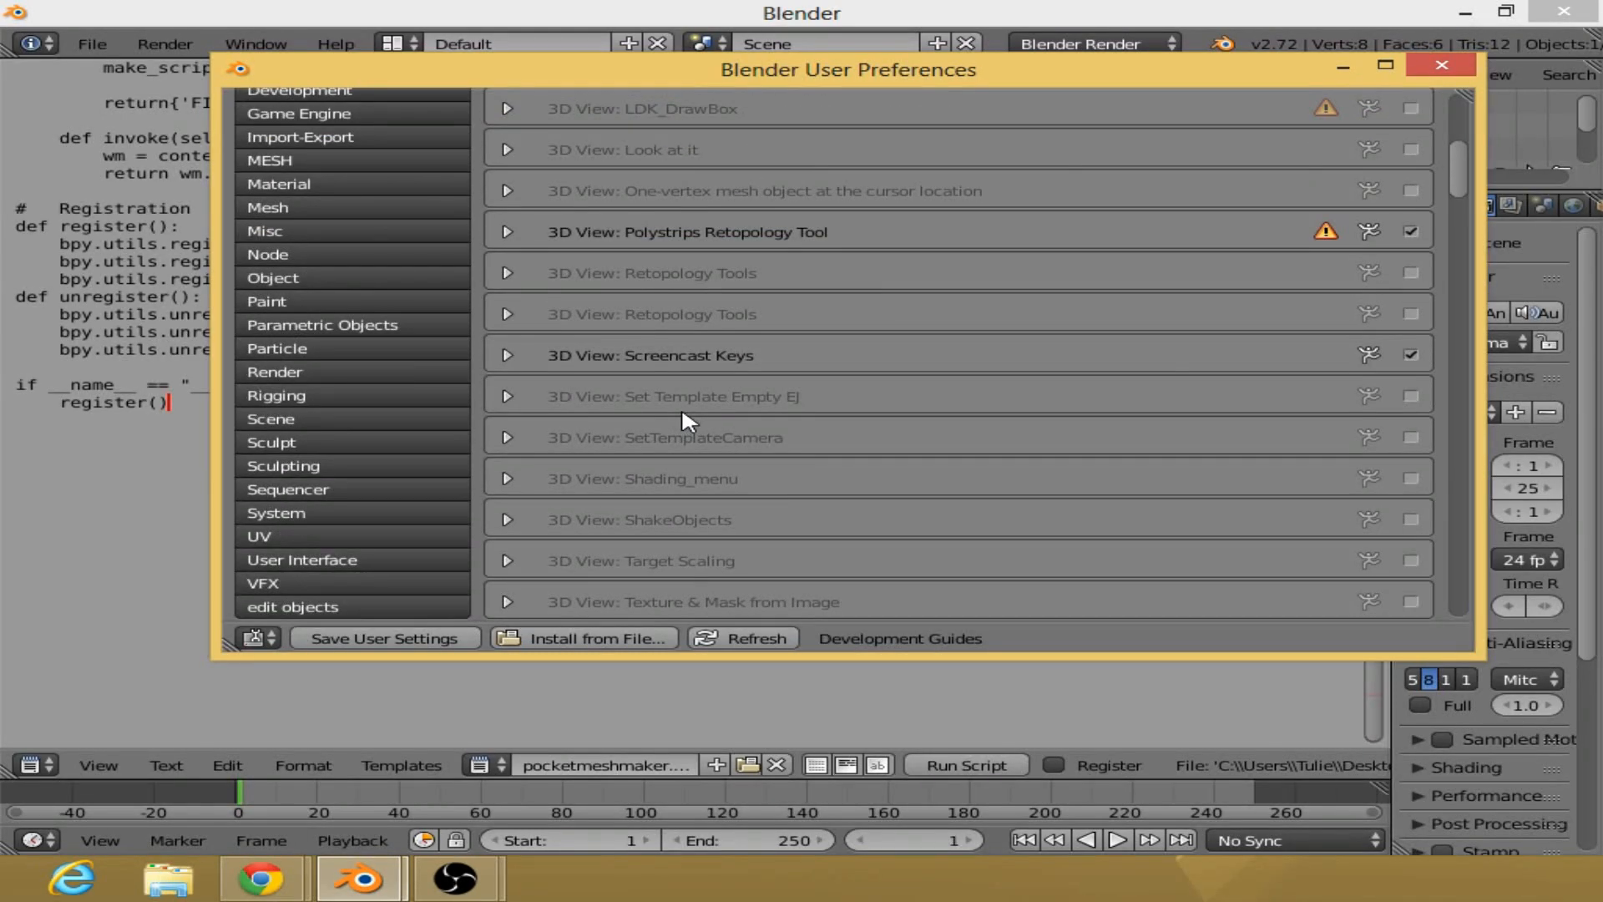